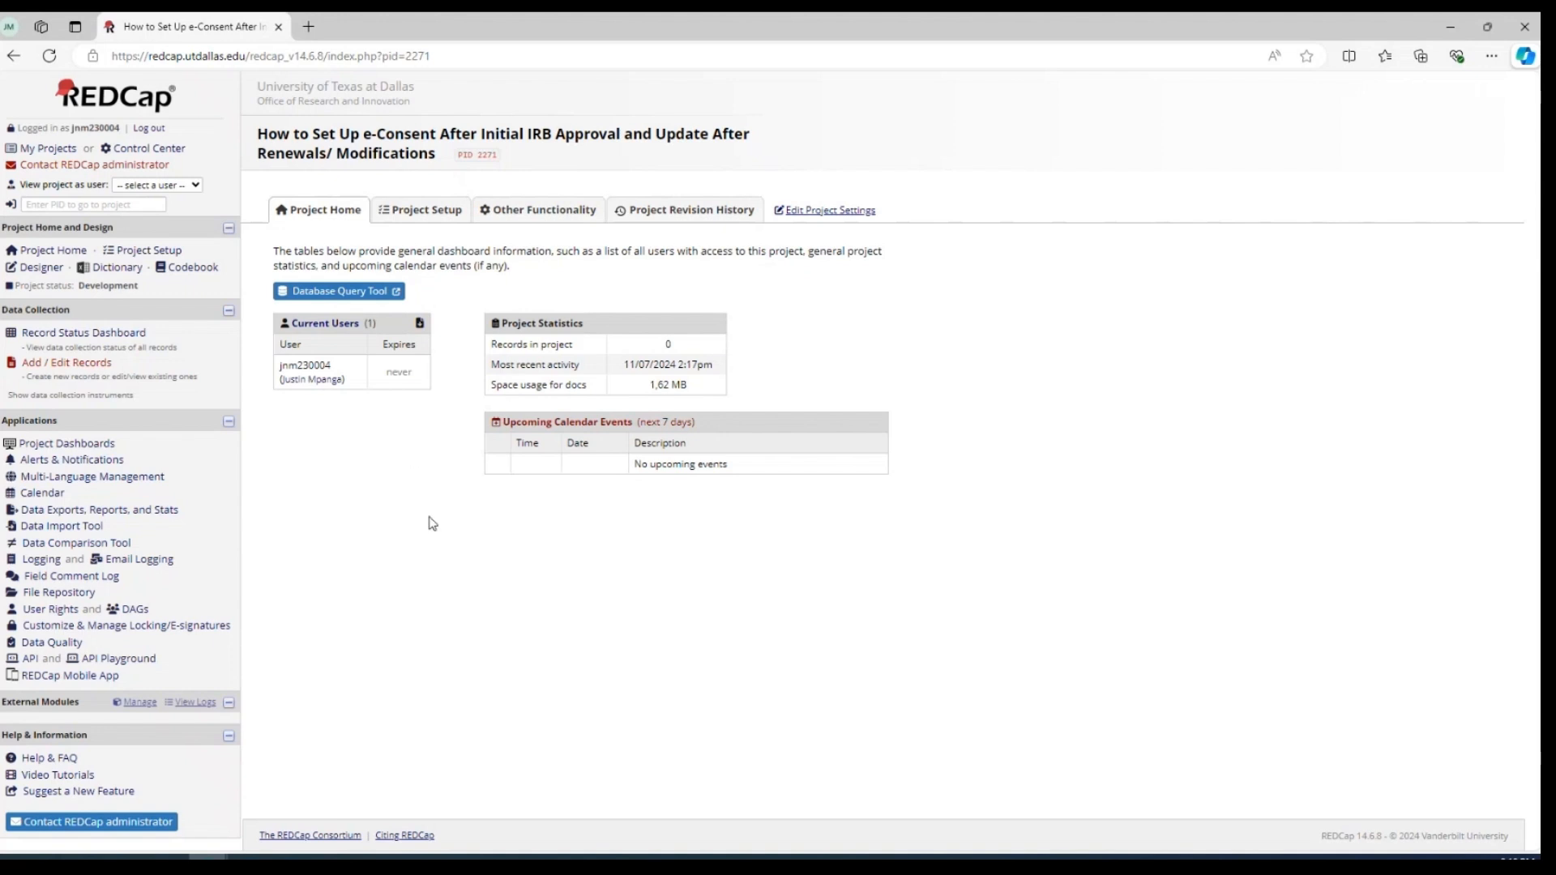
# Enable surveys for the project and activate "Instrument you want to use for e-Consent" as a survey, saving its default survey settings
pyautogui.click(172, 252)
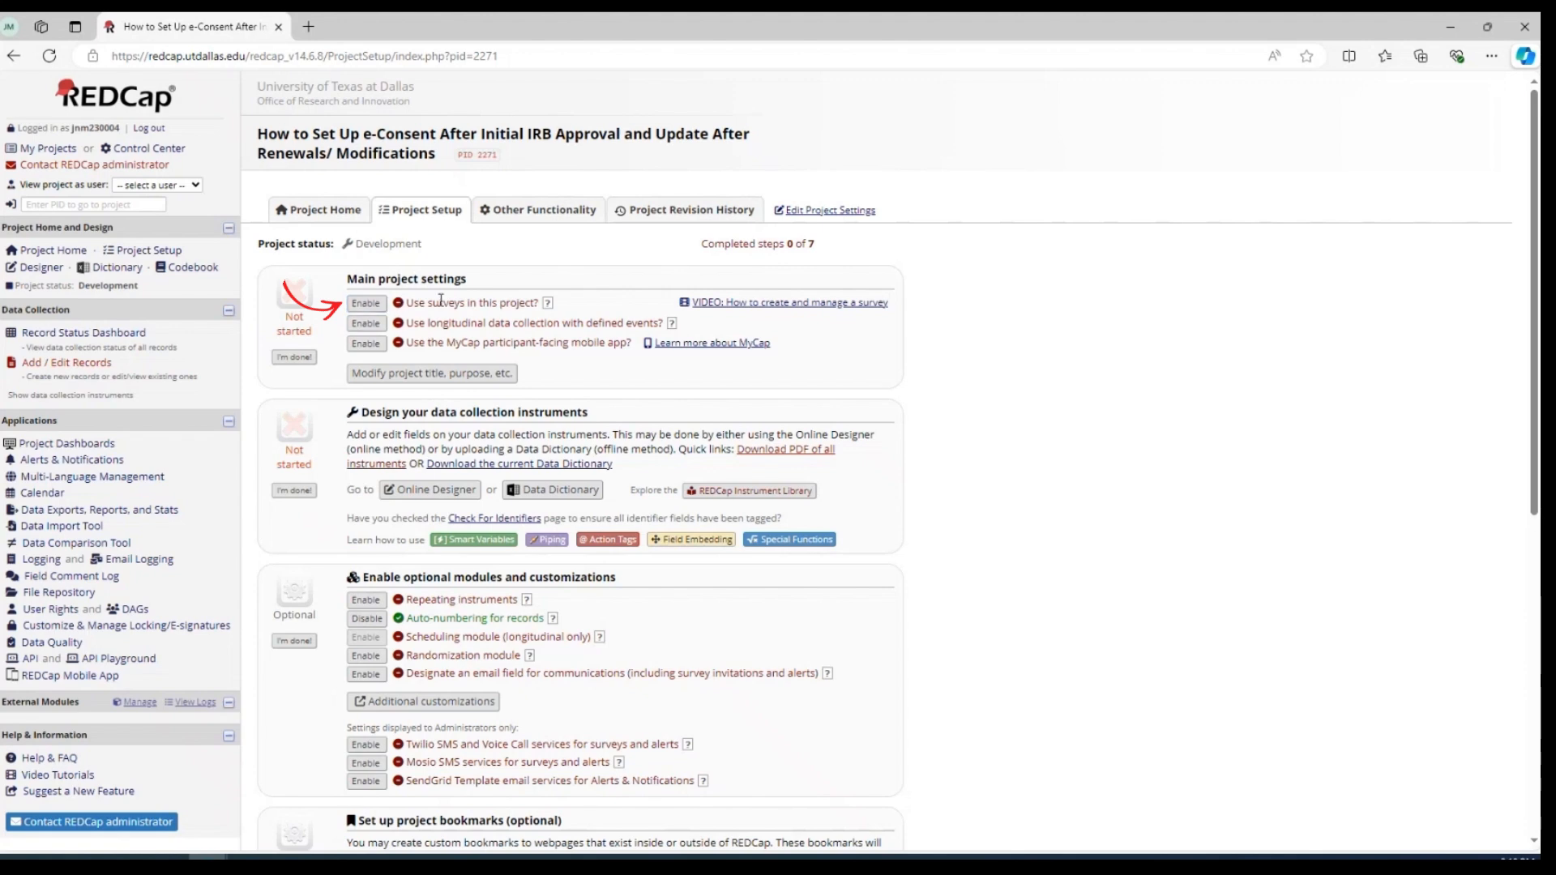
pyautogui.click(365, 303)
pyautogui.scroll(-2, 567, 340)
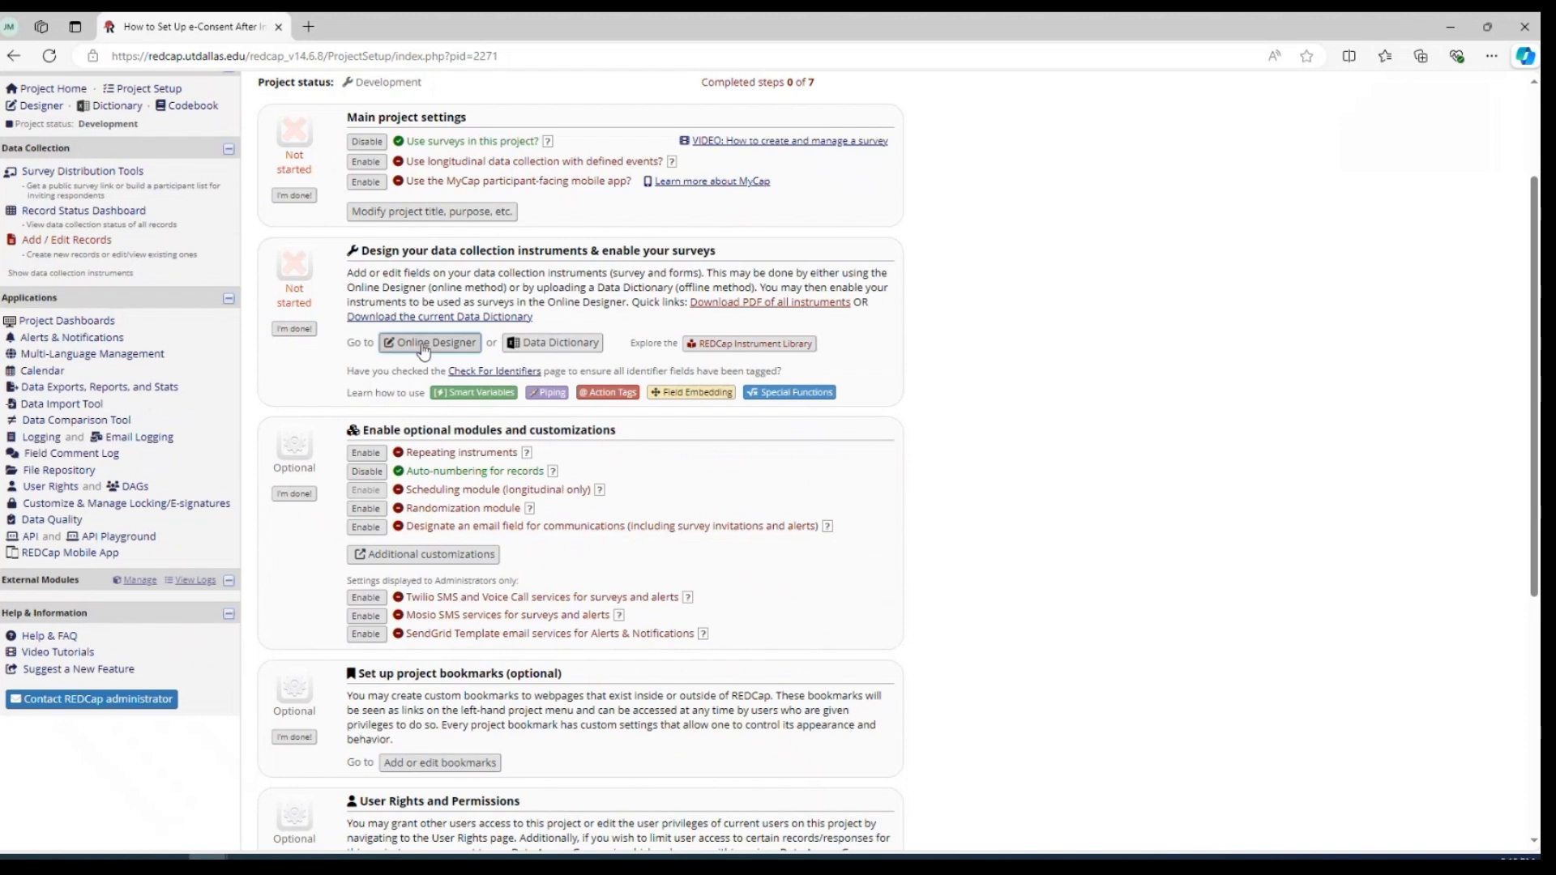
pyautogui.click(422, 347)
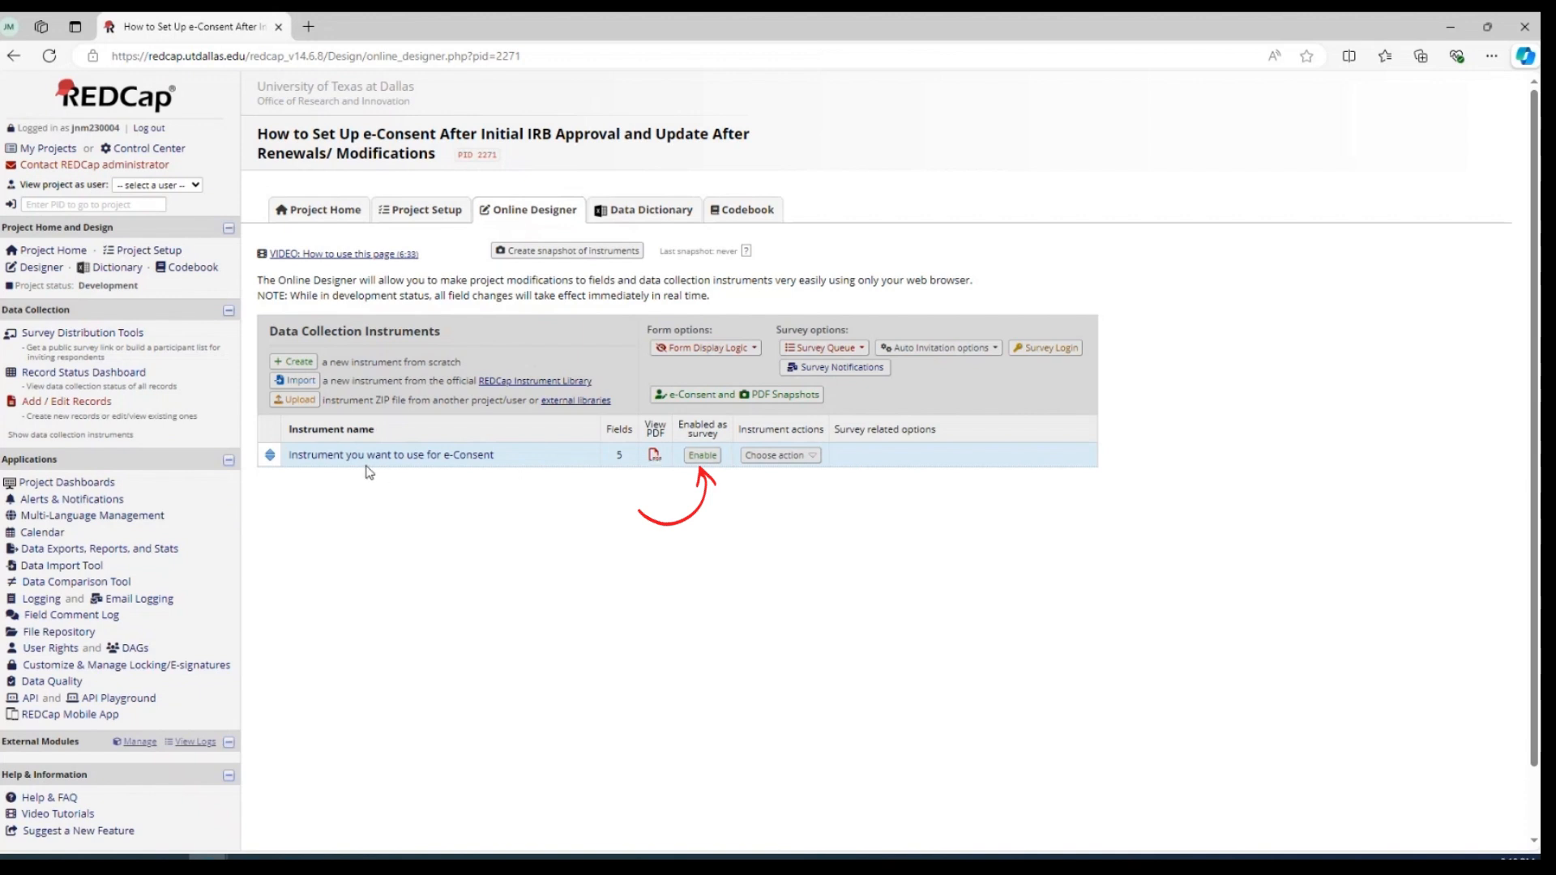
pyautogui.click(702, 455)
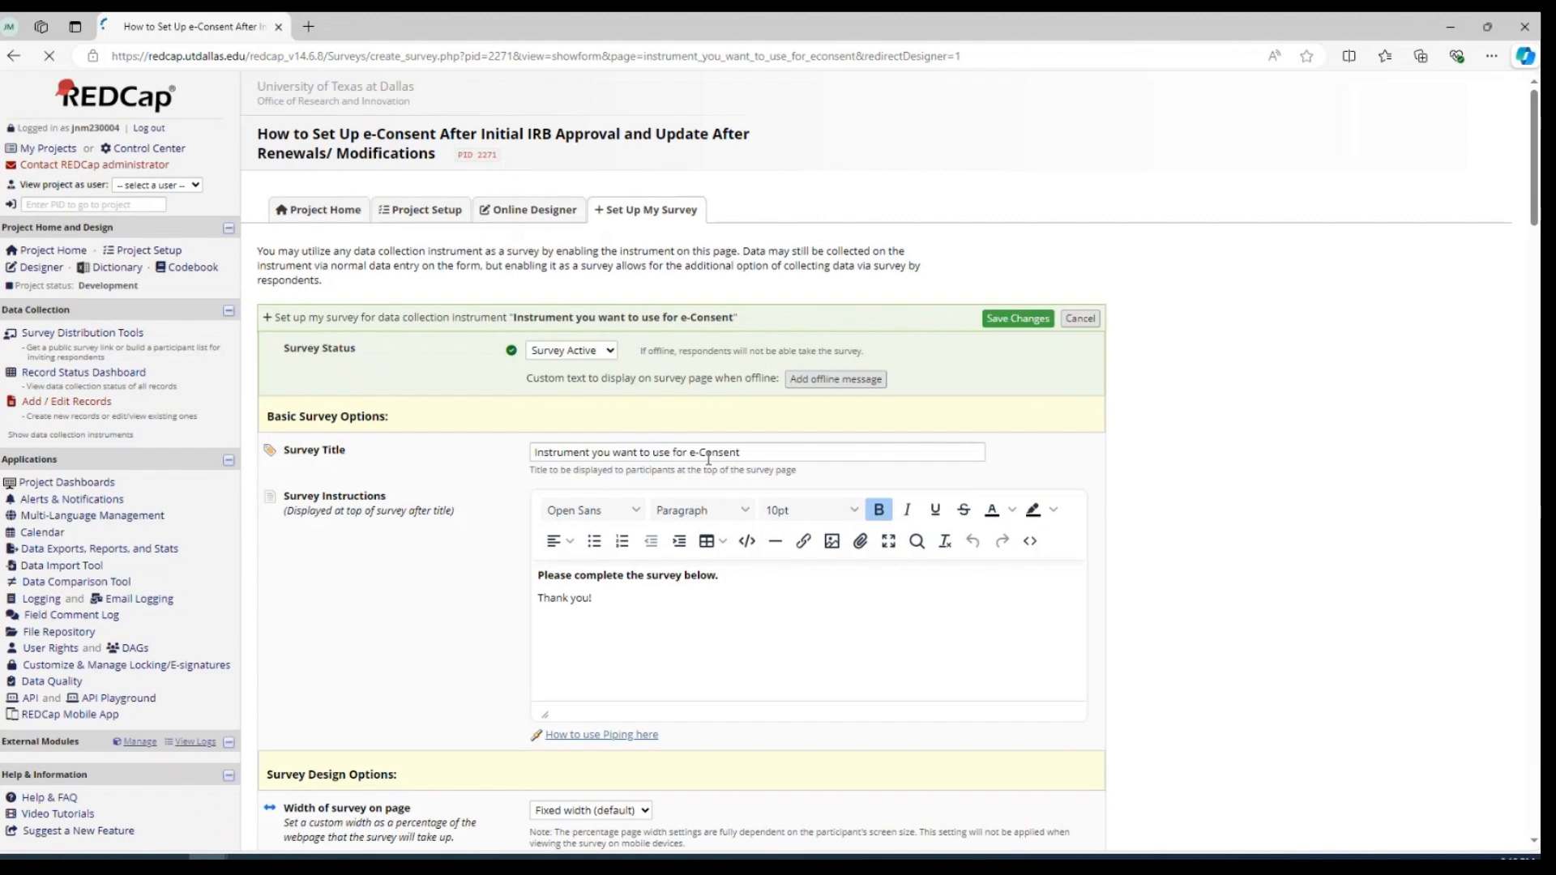
pyautogui.click(997, 324)
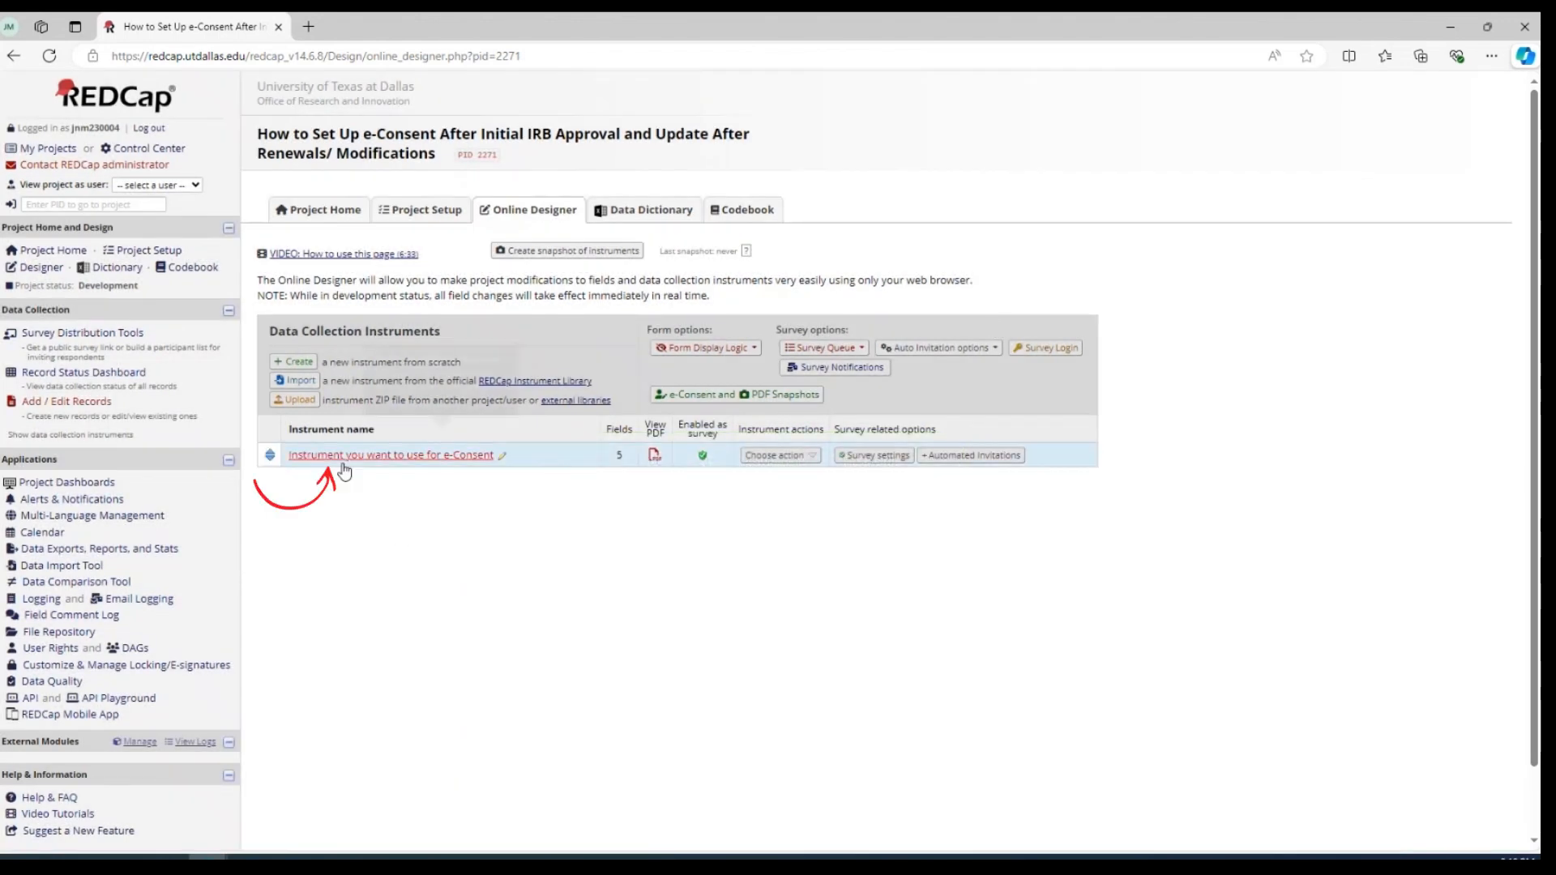
# Add a Descriptive Text field with the variable name consent_form to the e-Consent instrument, directly before the First Name field
pyautogui.click(397, 456)
pyautogui.scroll(-2, 398, 463)
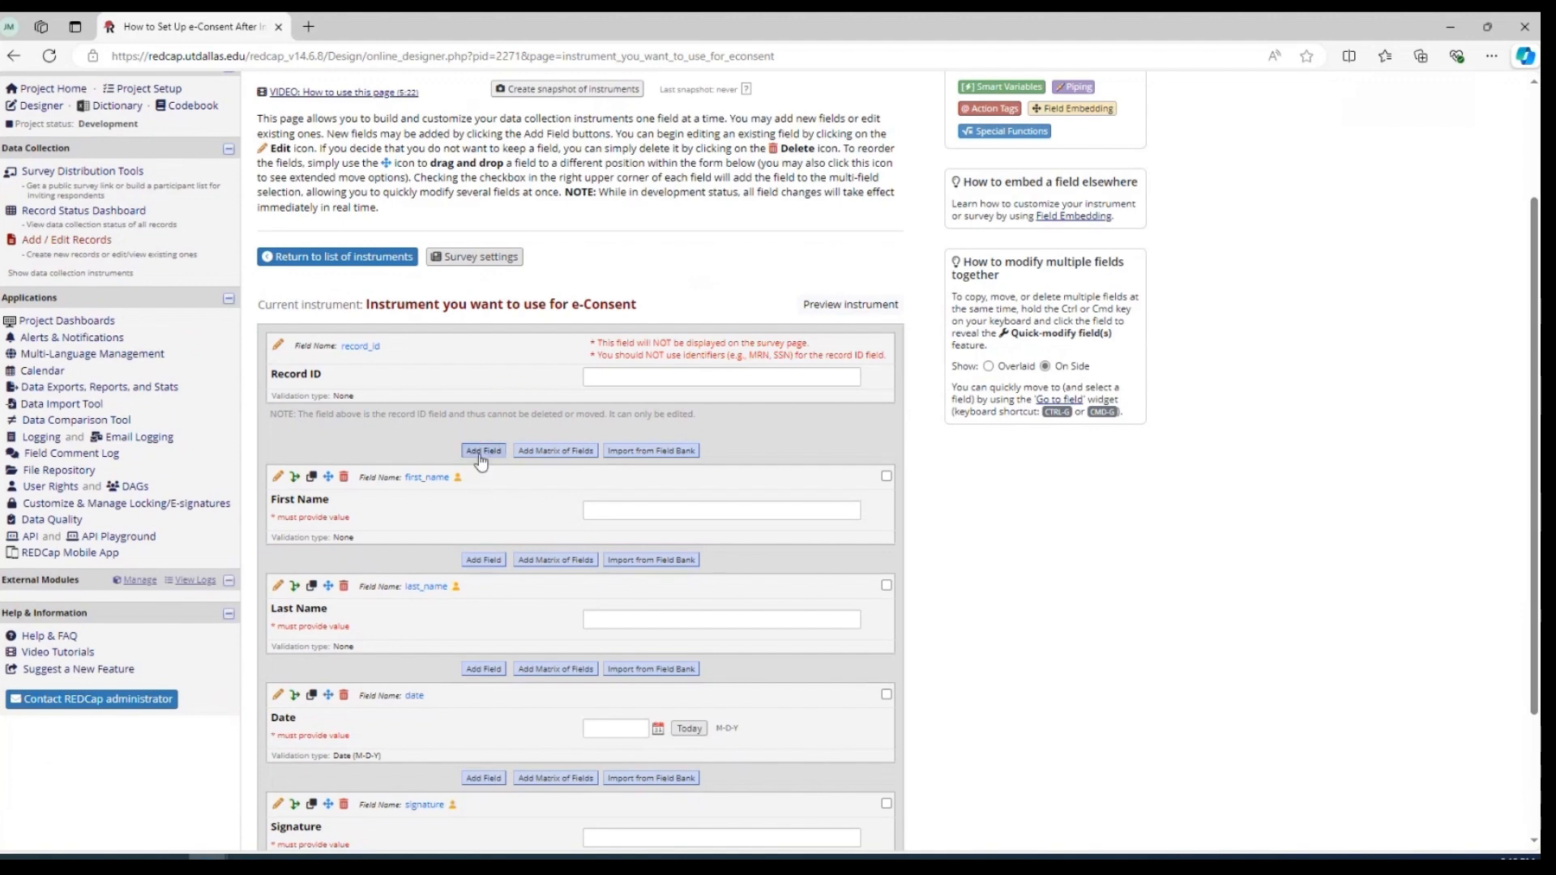
pyautogui.click(483, 451)
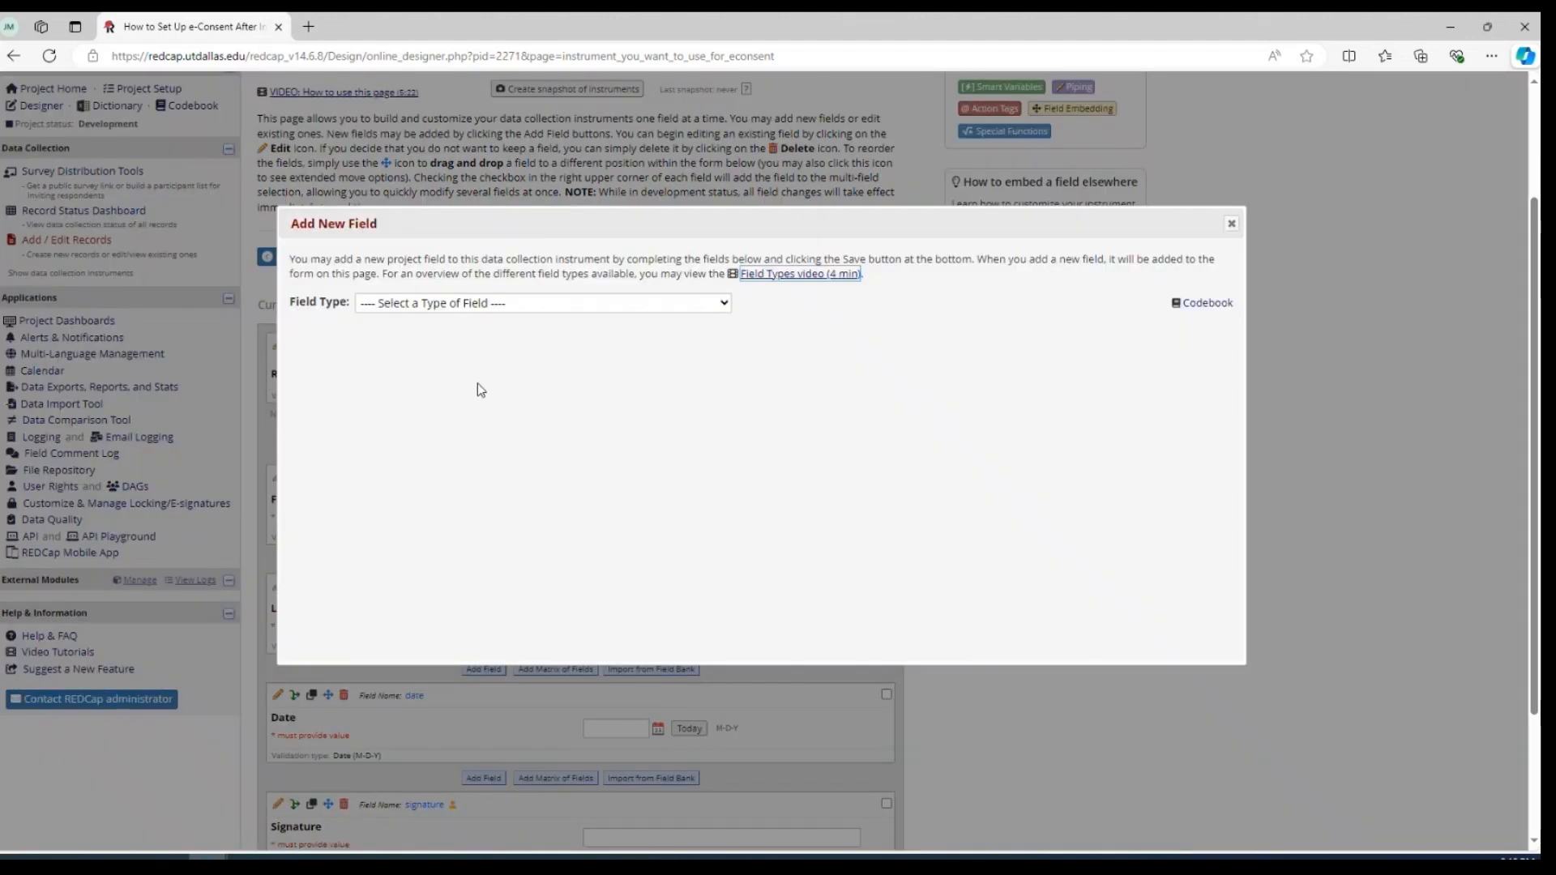
pyautogui.click(522, 304)
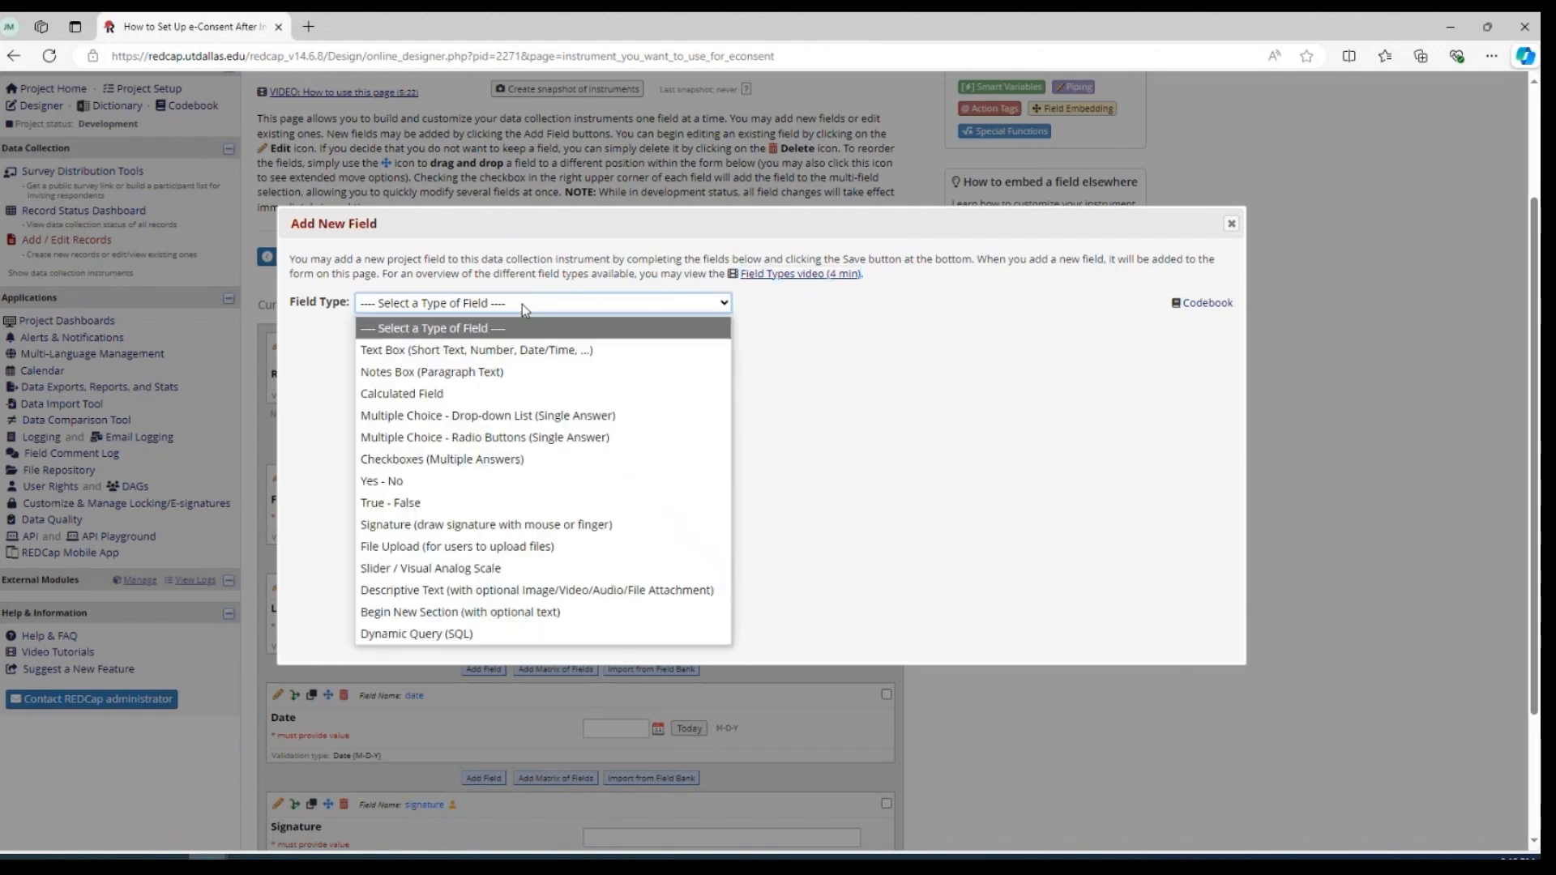
pyautogui.click(432, 592)
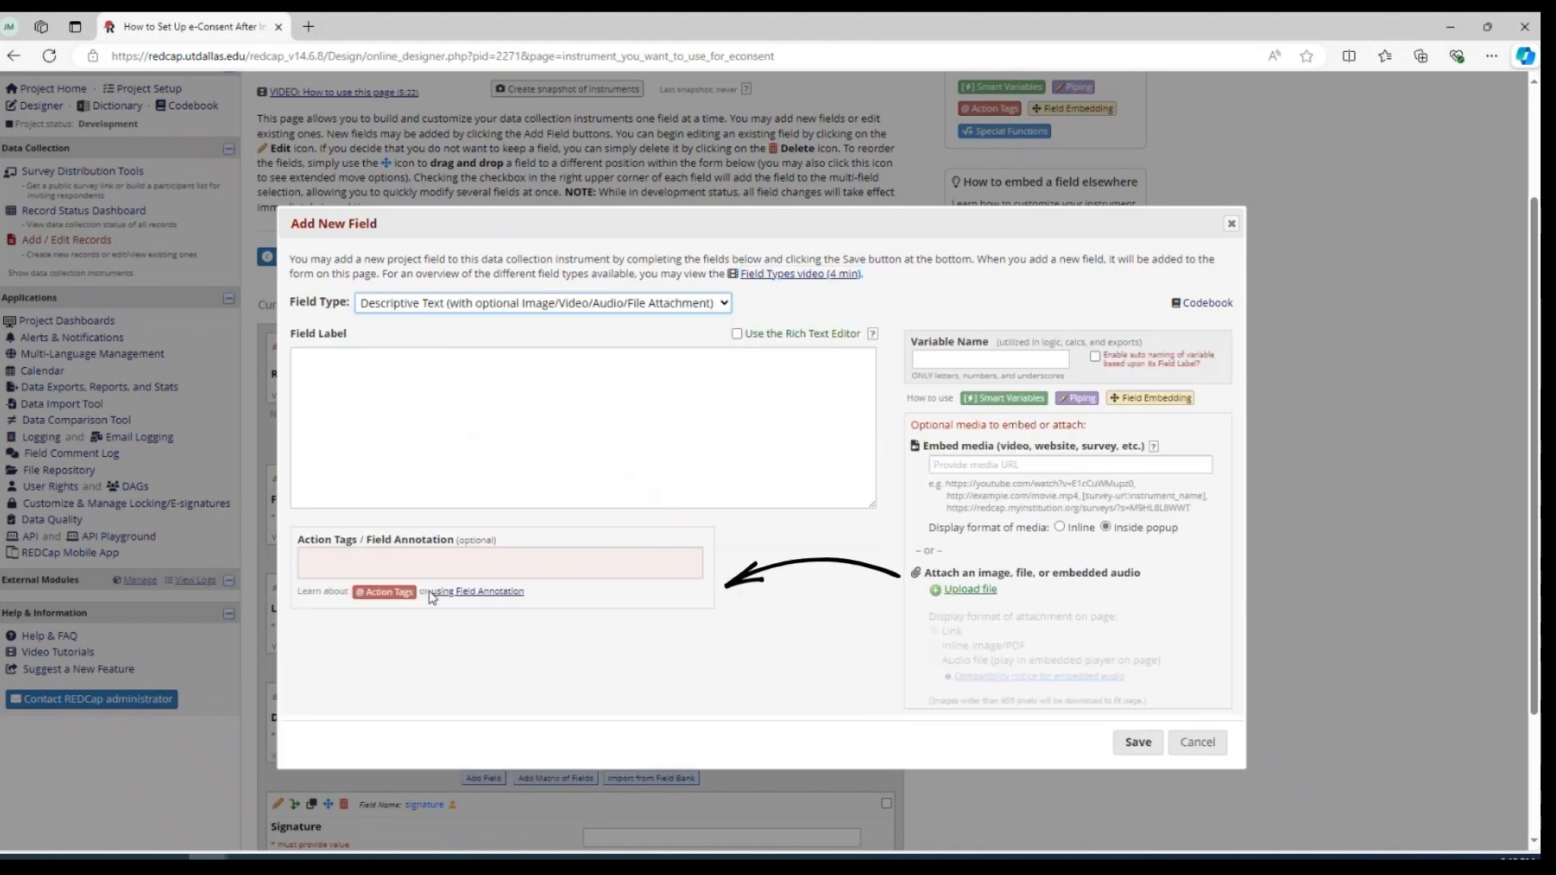
pyautogui.click(936, 357)
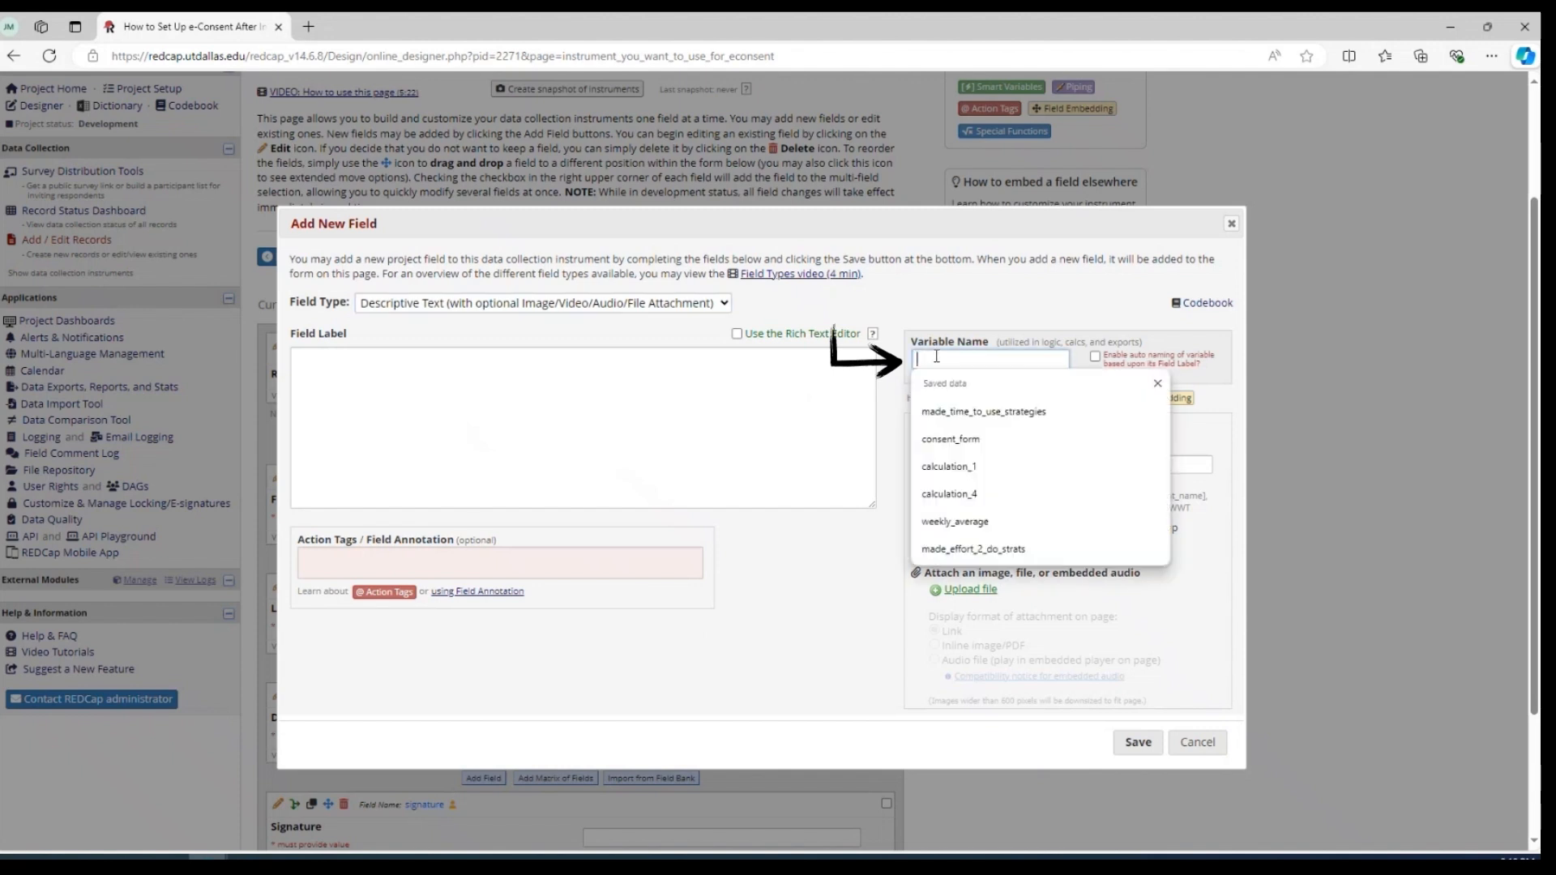
pyautogui.click(954, 440)
pyautogui.click(1138, 750)
pyautogui.click(1138, 744)
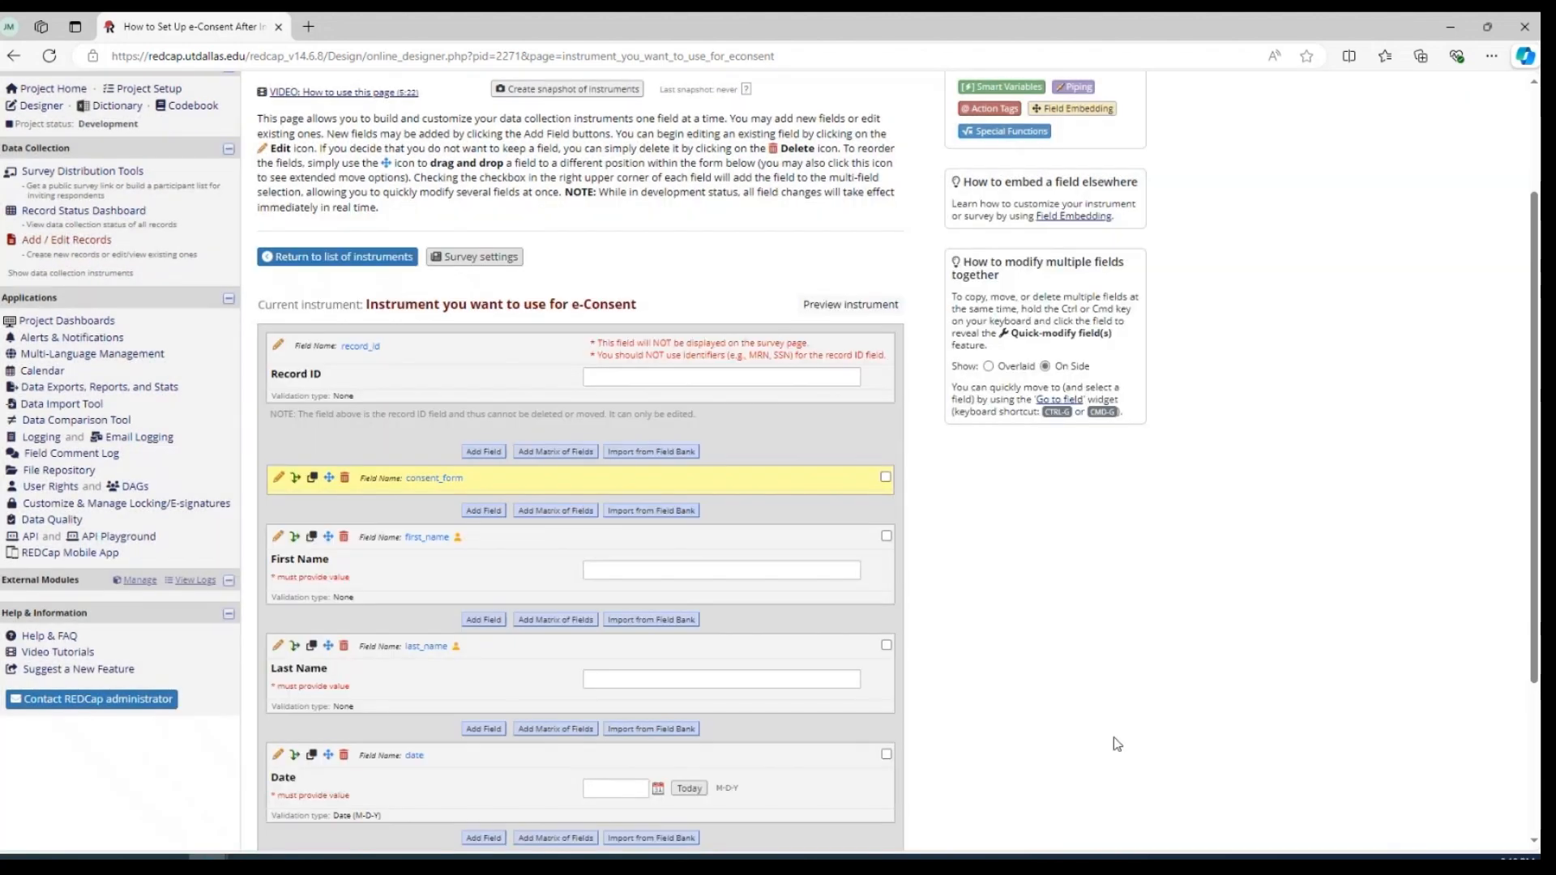
# Review the instrument's fields, and start enabling the e-Consent Framework for the survey "Instrument you want to use for e-Consent"
pyautogui.scroll(-2, 624, 497)
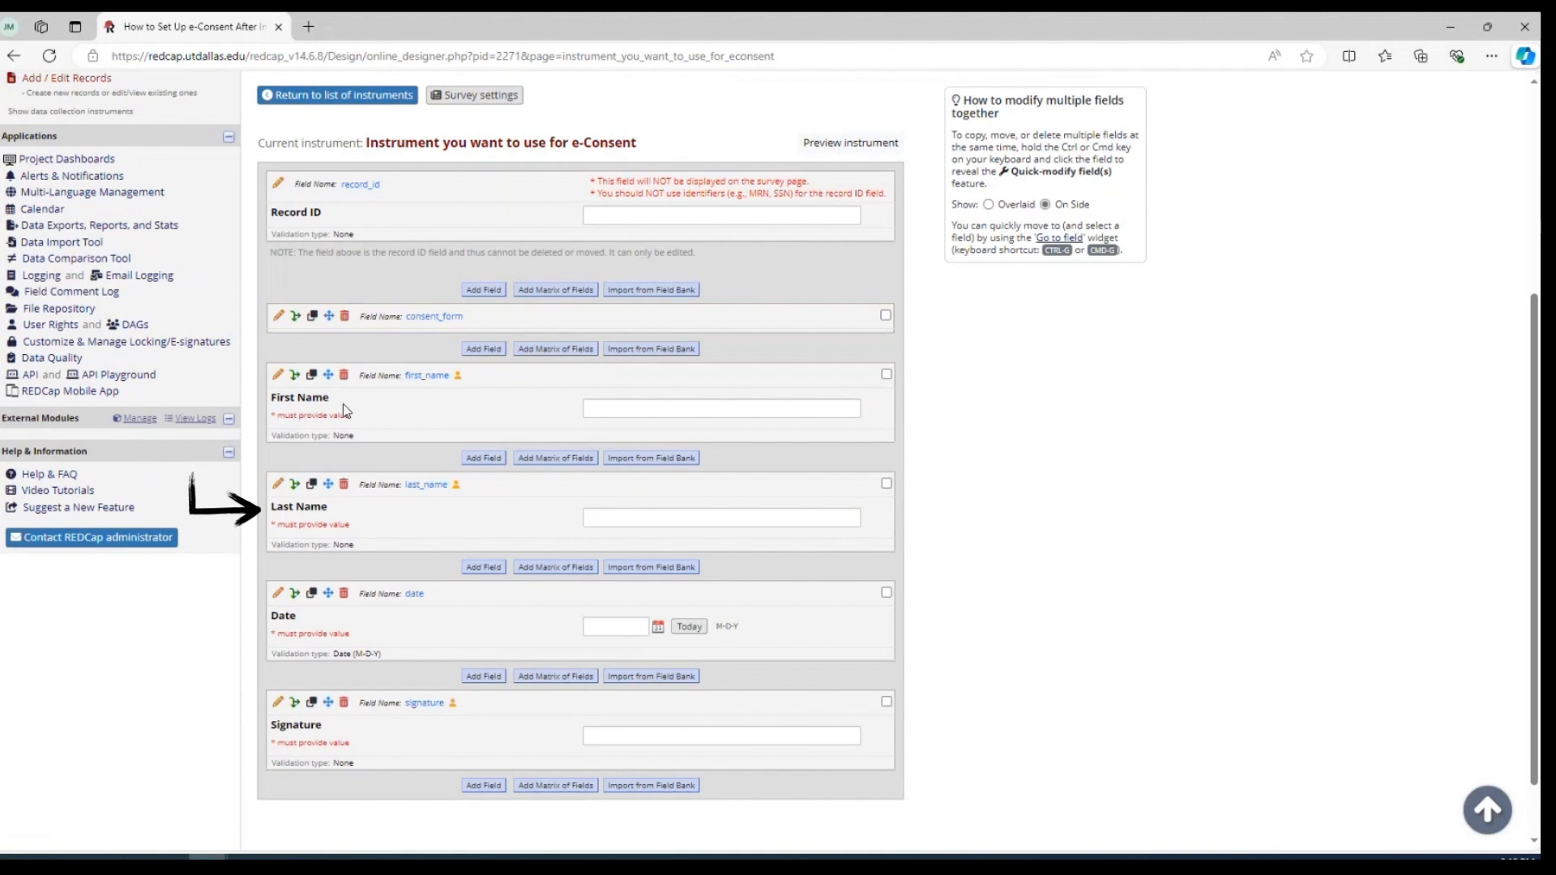
pyautogui.scroll(-1, 386, 523)
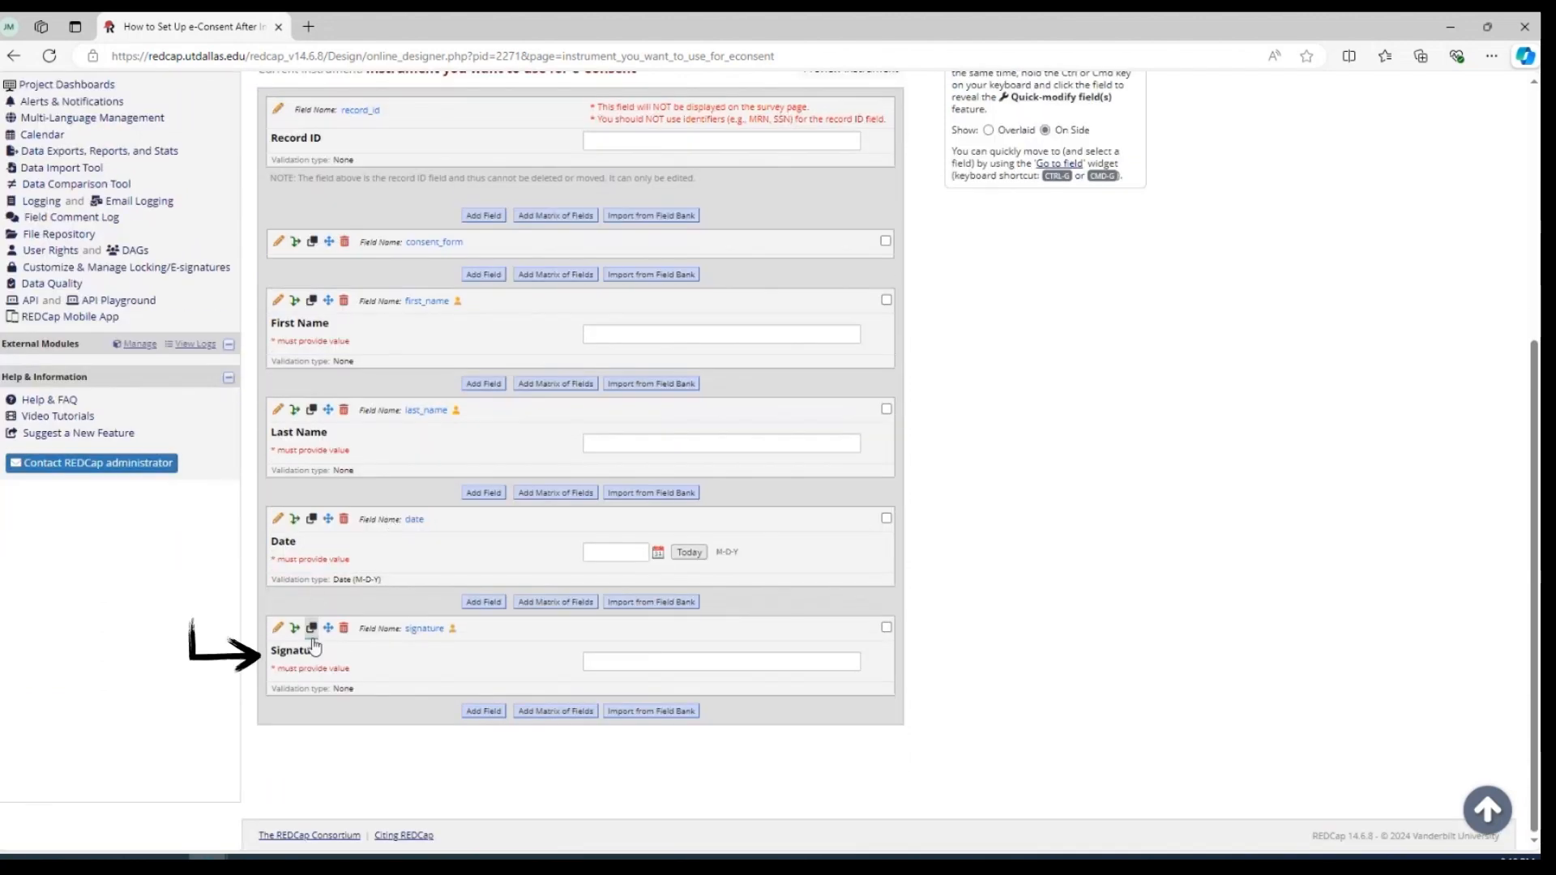
pyautogui.scroll(5, 345, 654)
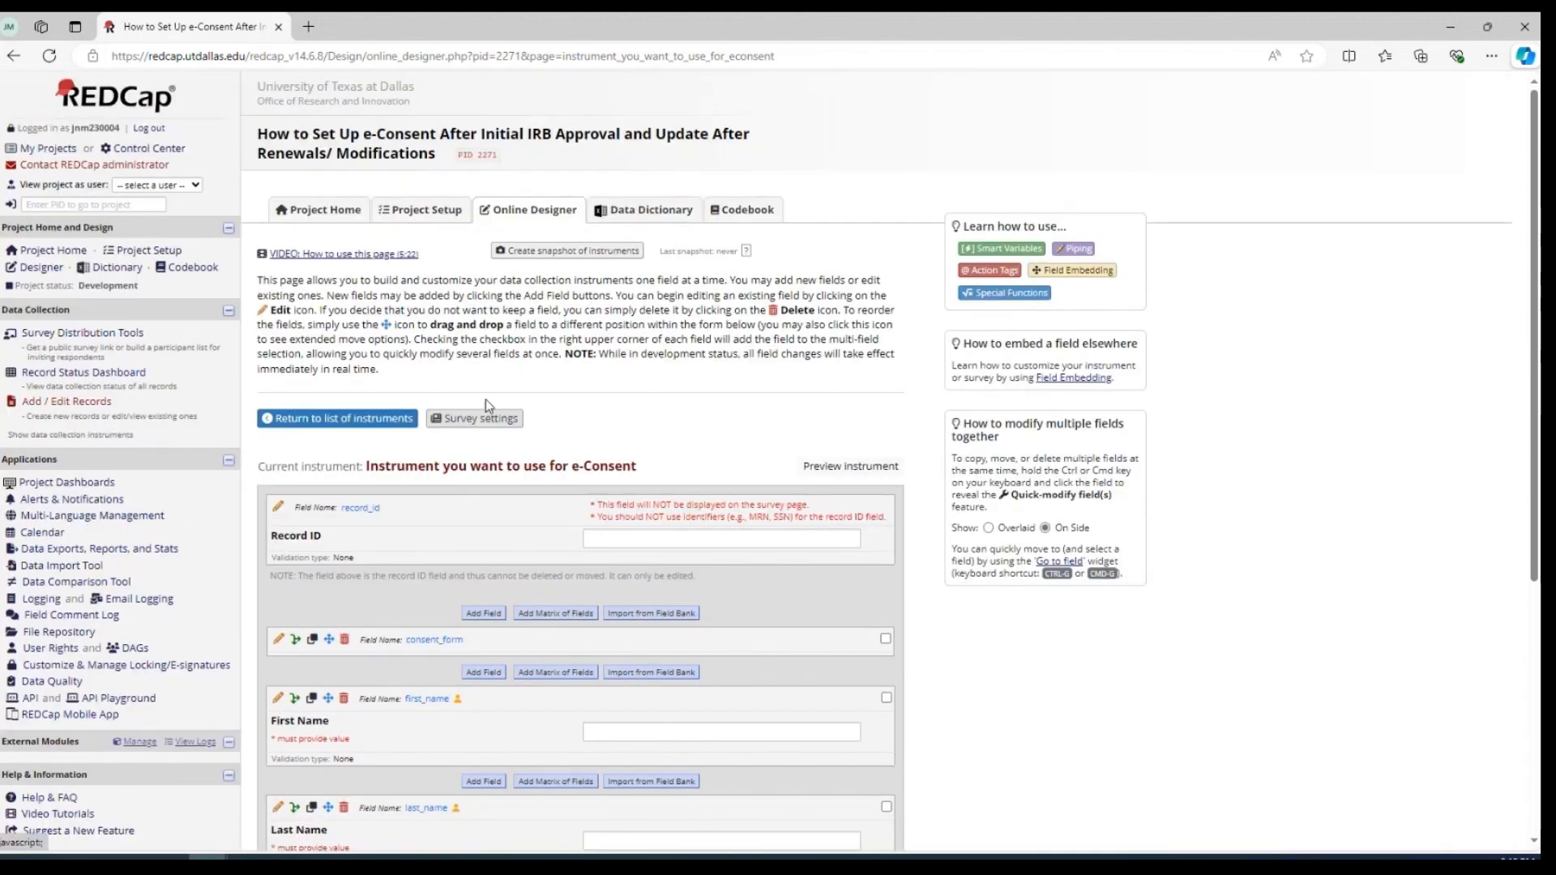
pyautogui.click(521, 213)
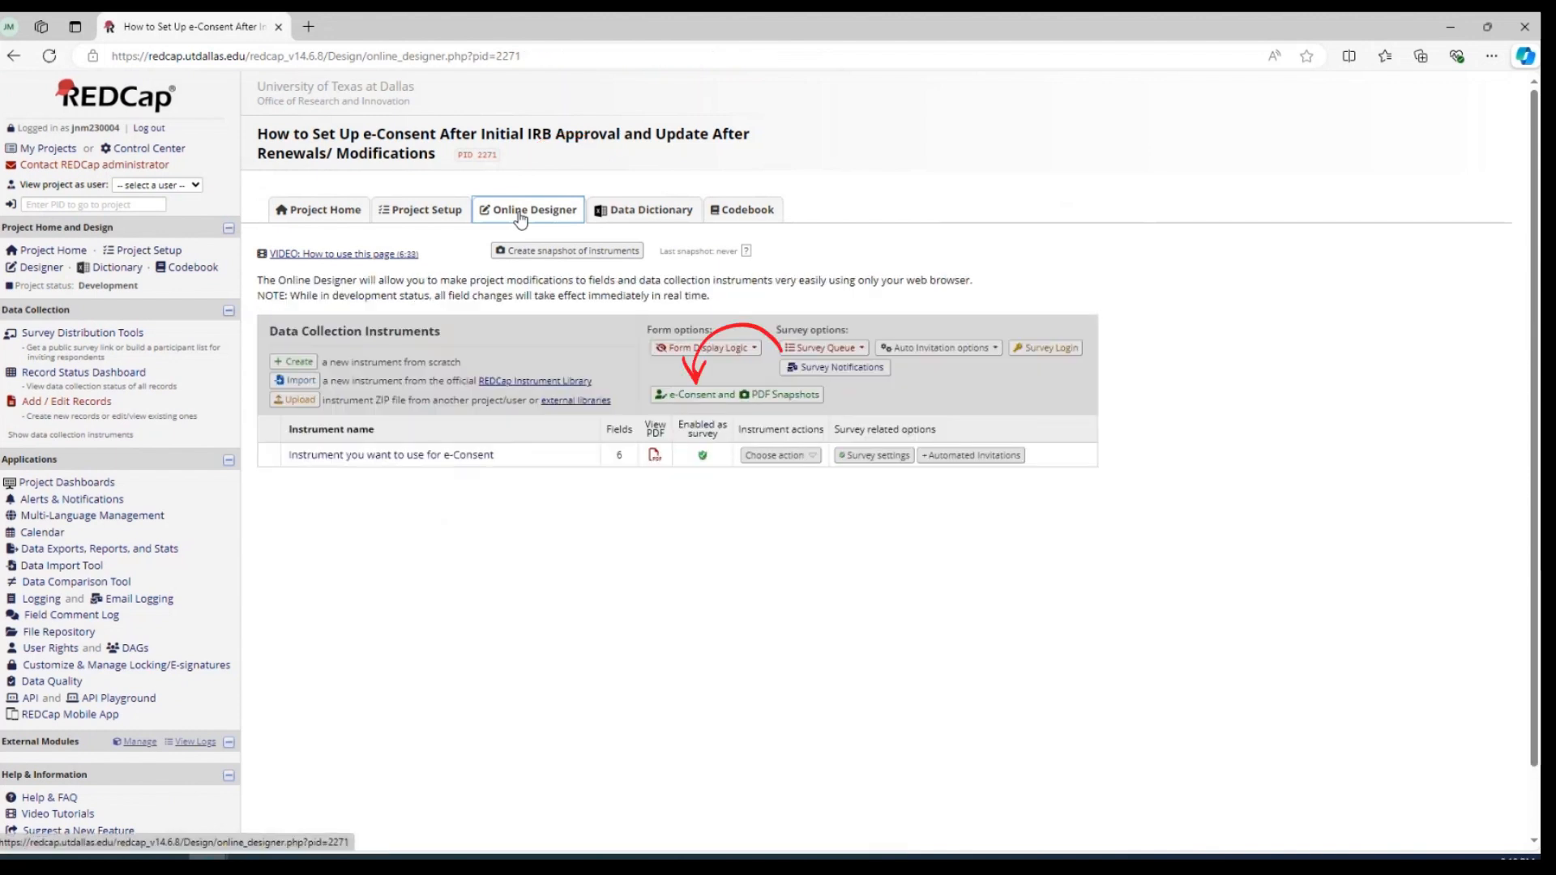
pyautogui.click(675, 397)
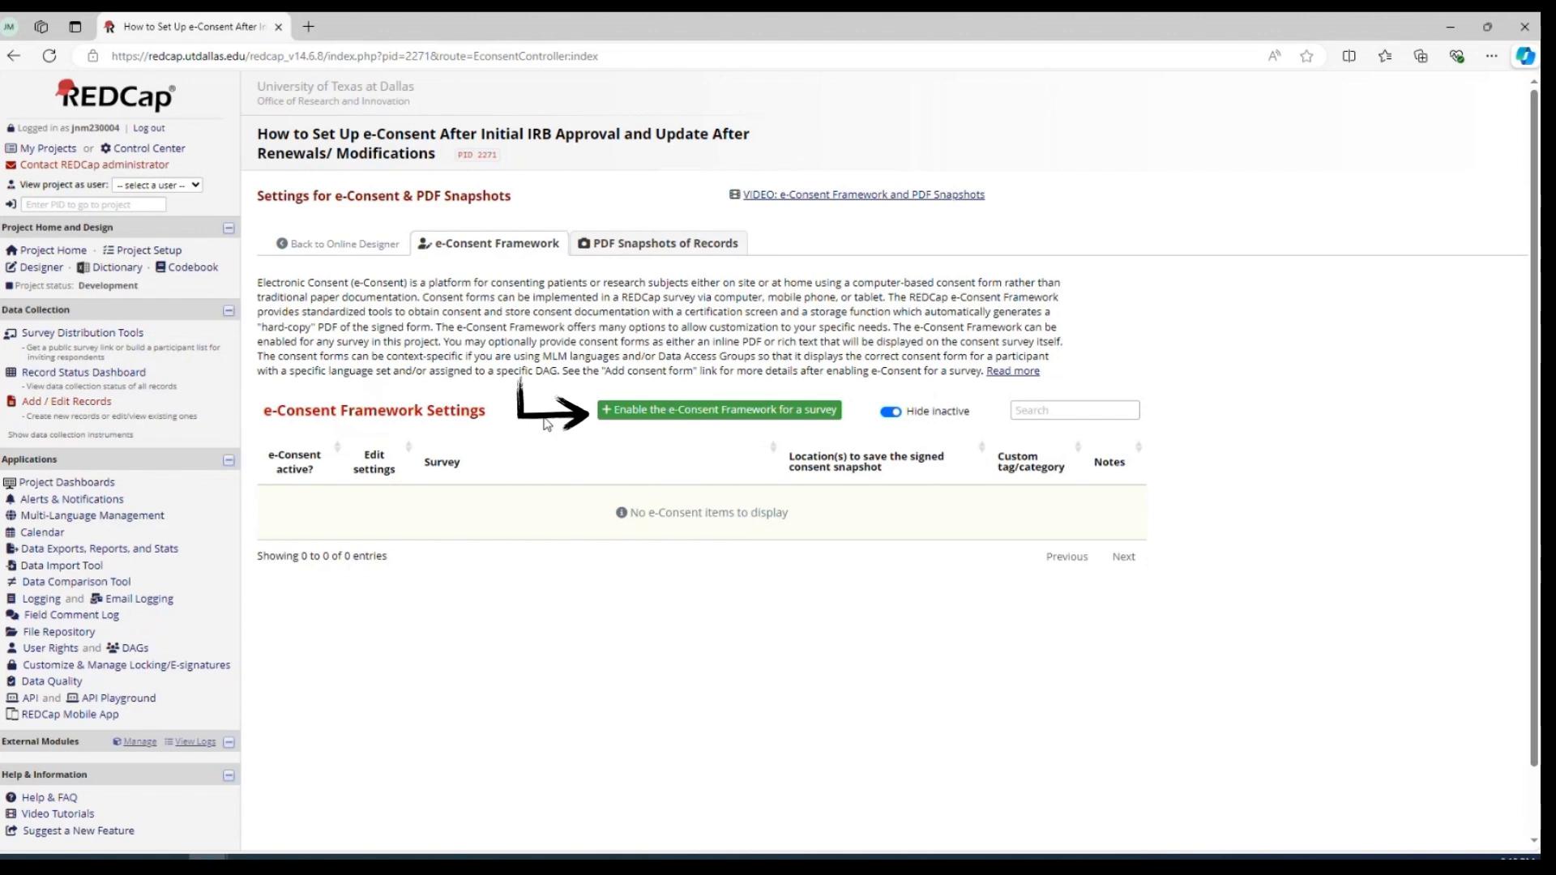
pyautogui.click(636, 414)
pyautogui.click(639, 481)
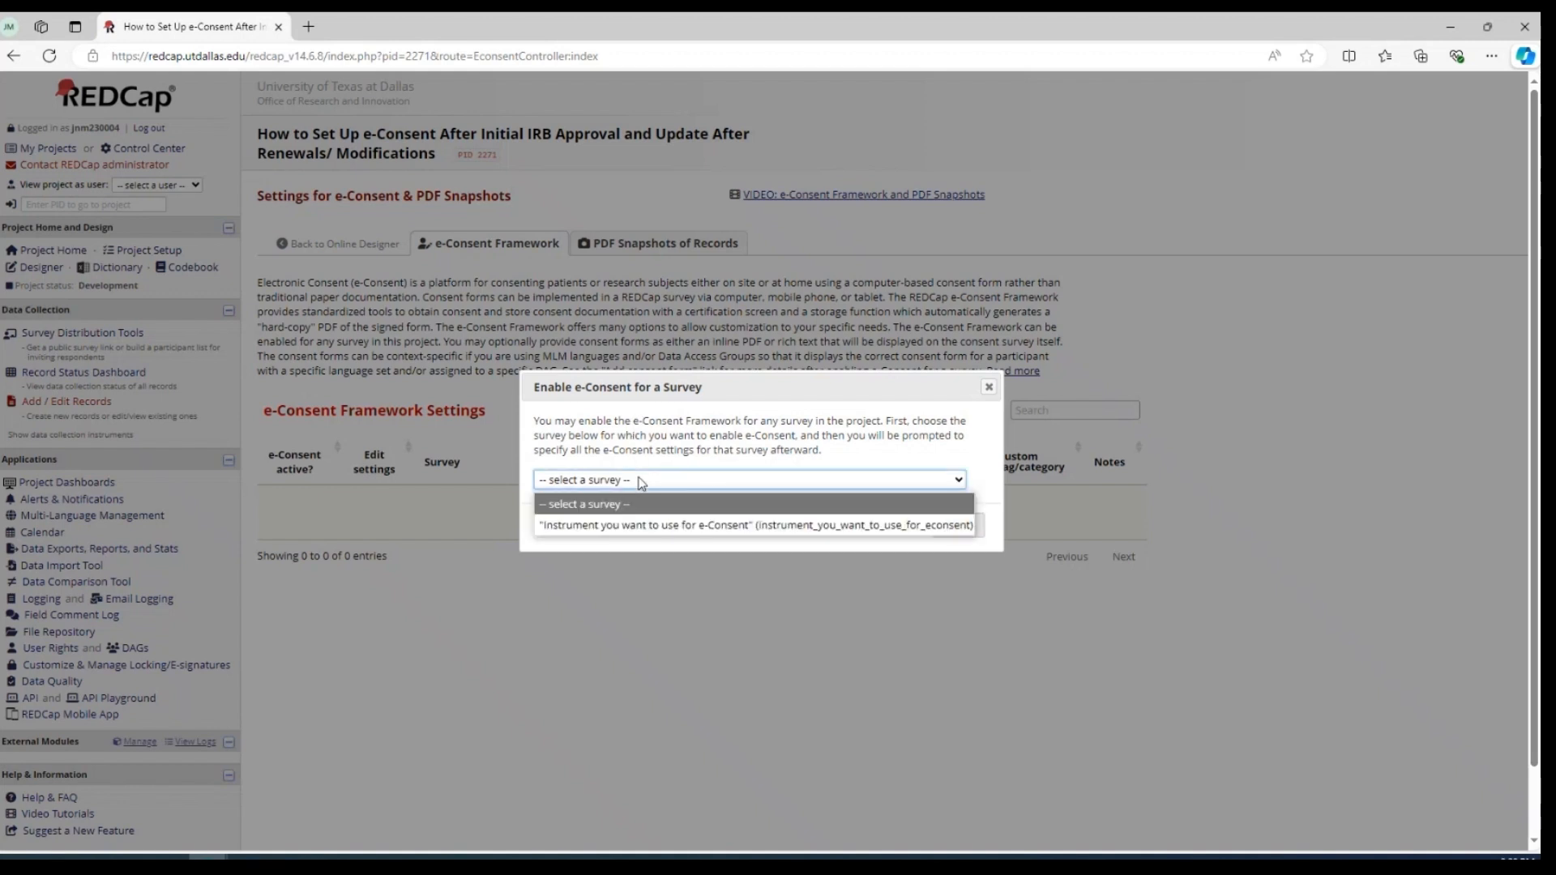
pyautogui.click(662, 528)
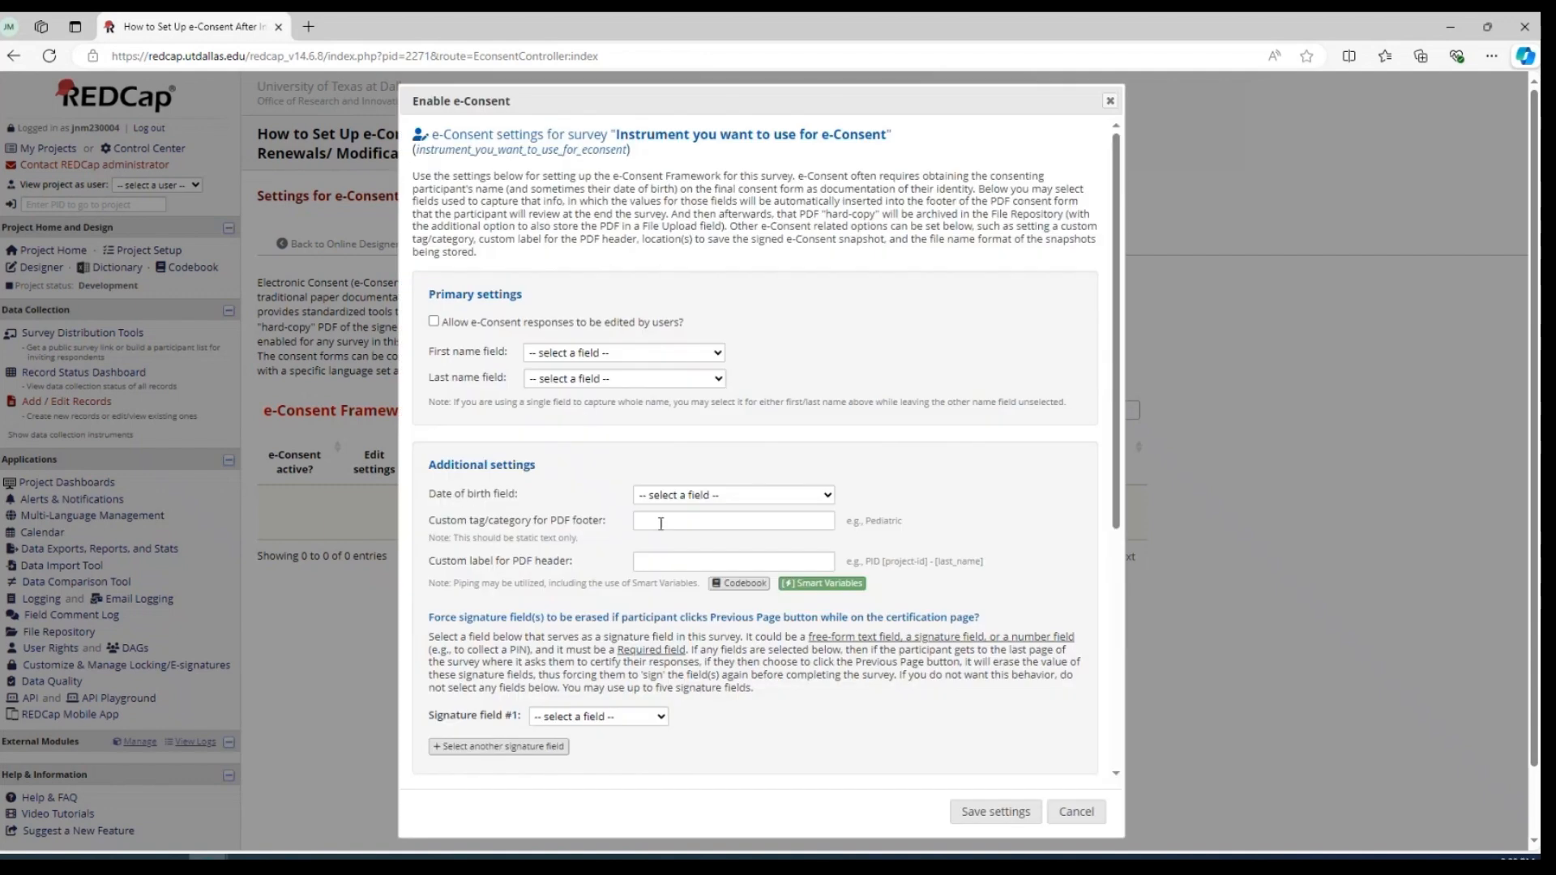
# Assign first_name as the first name field and last_name as the last name field in the e-Consent primary settings
pyautogui.click(579, 354)
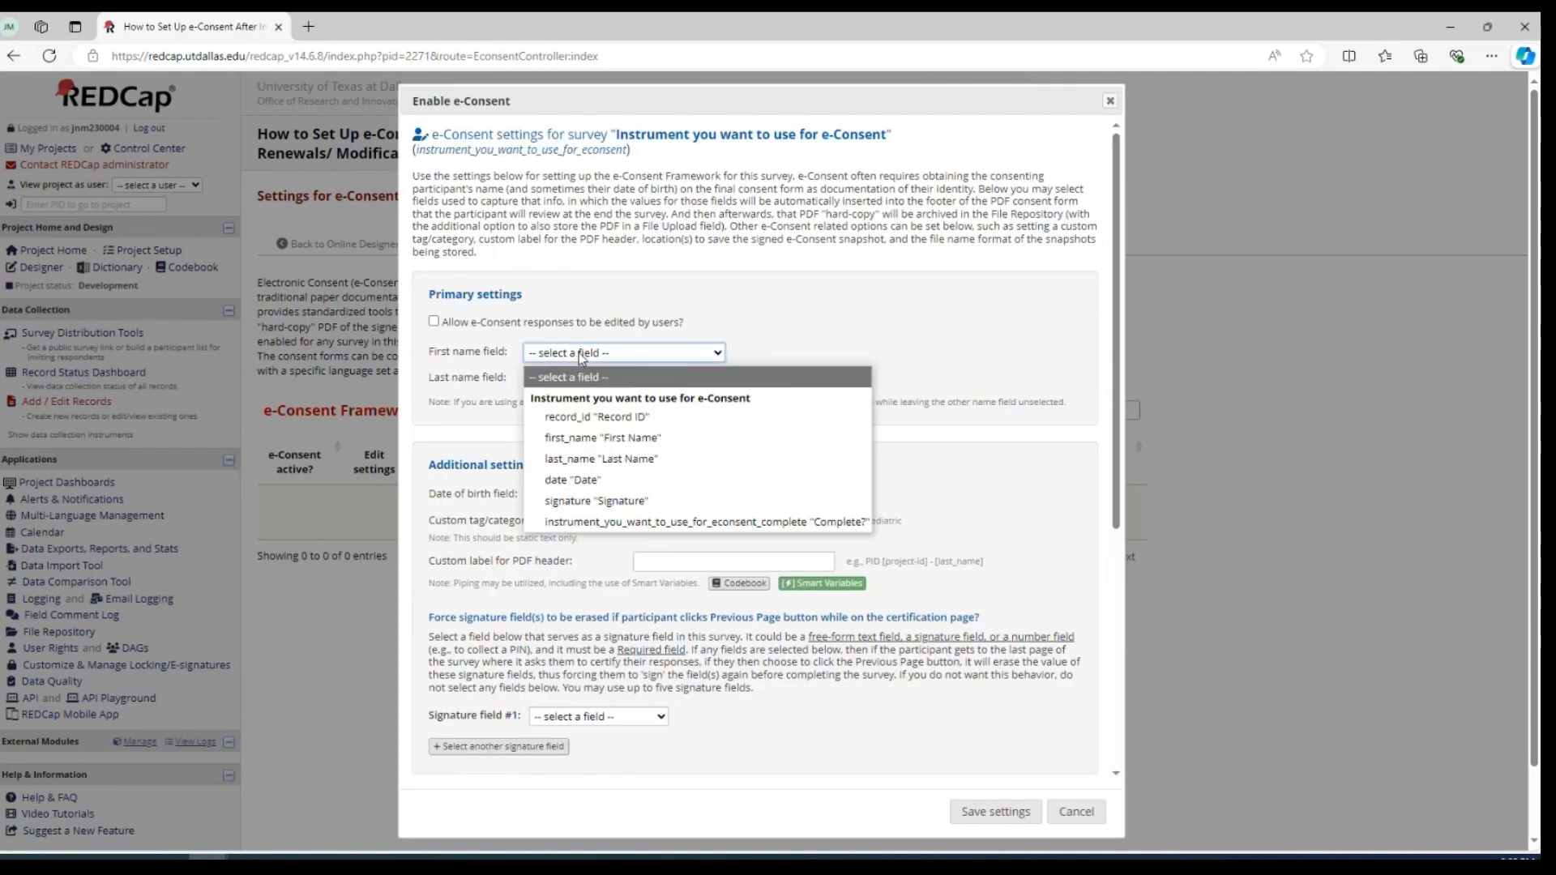
pyautogui.click(570, 437)
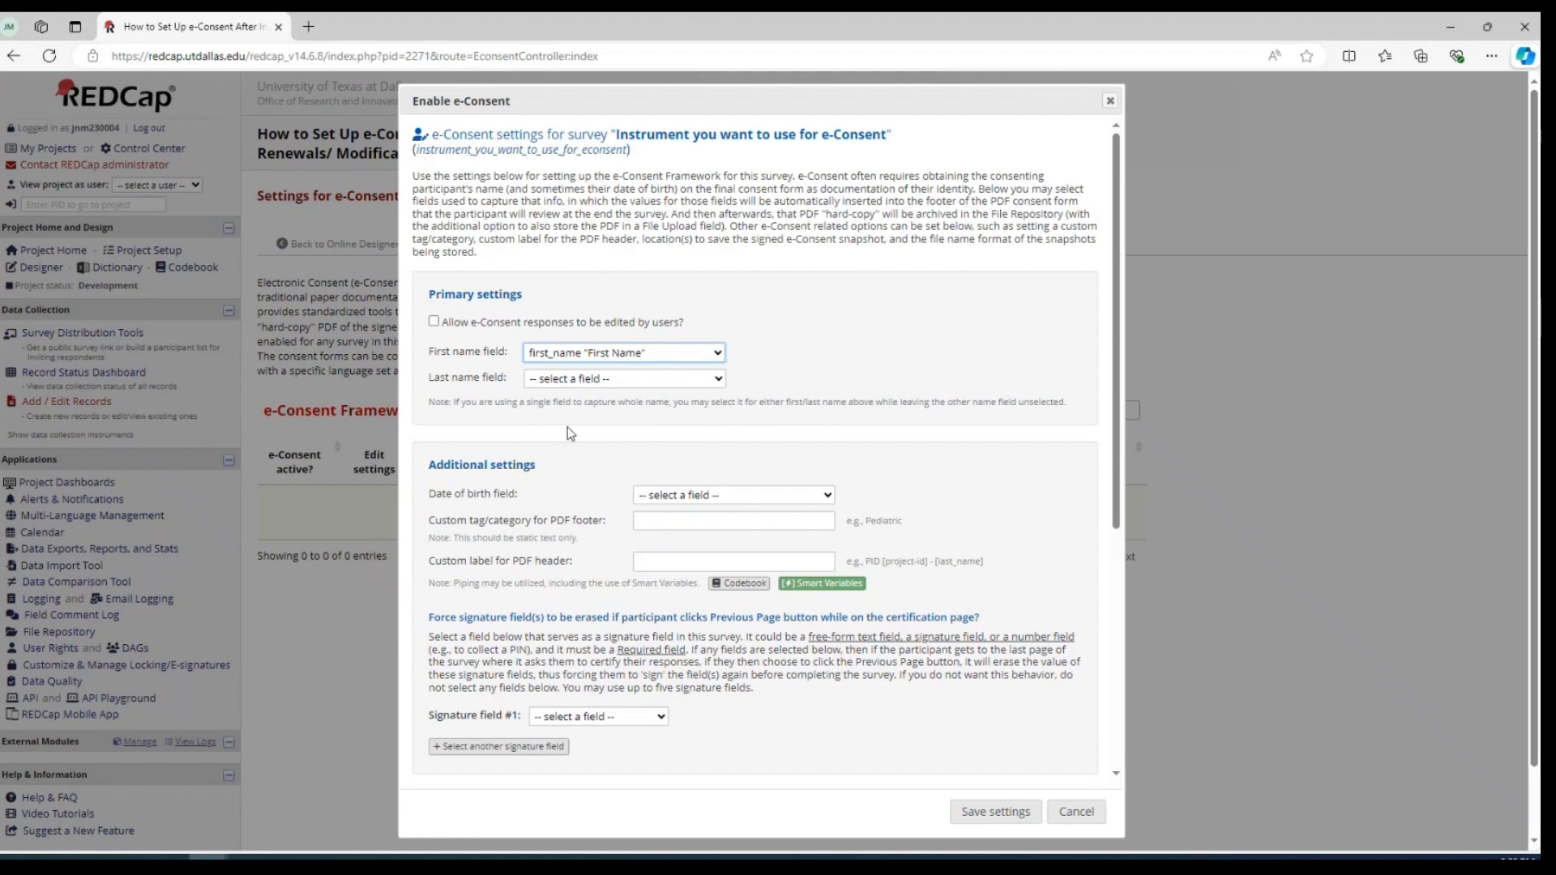
pyautogui.click(613, 386)
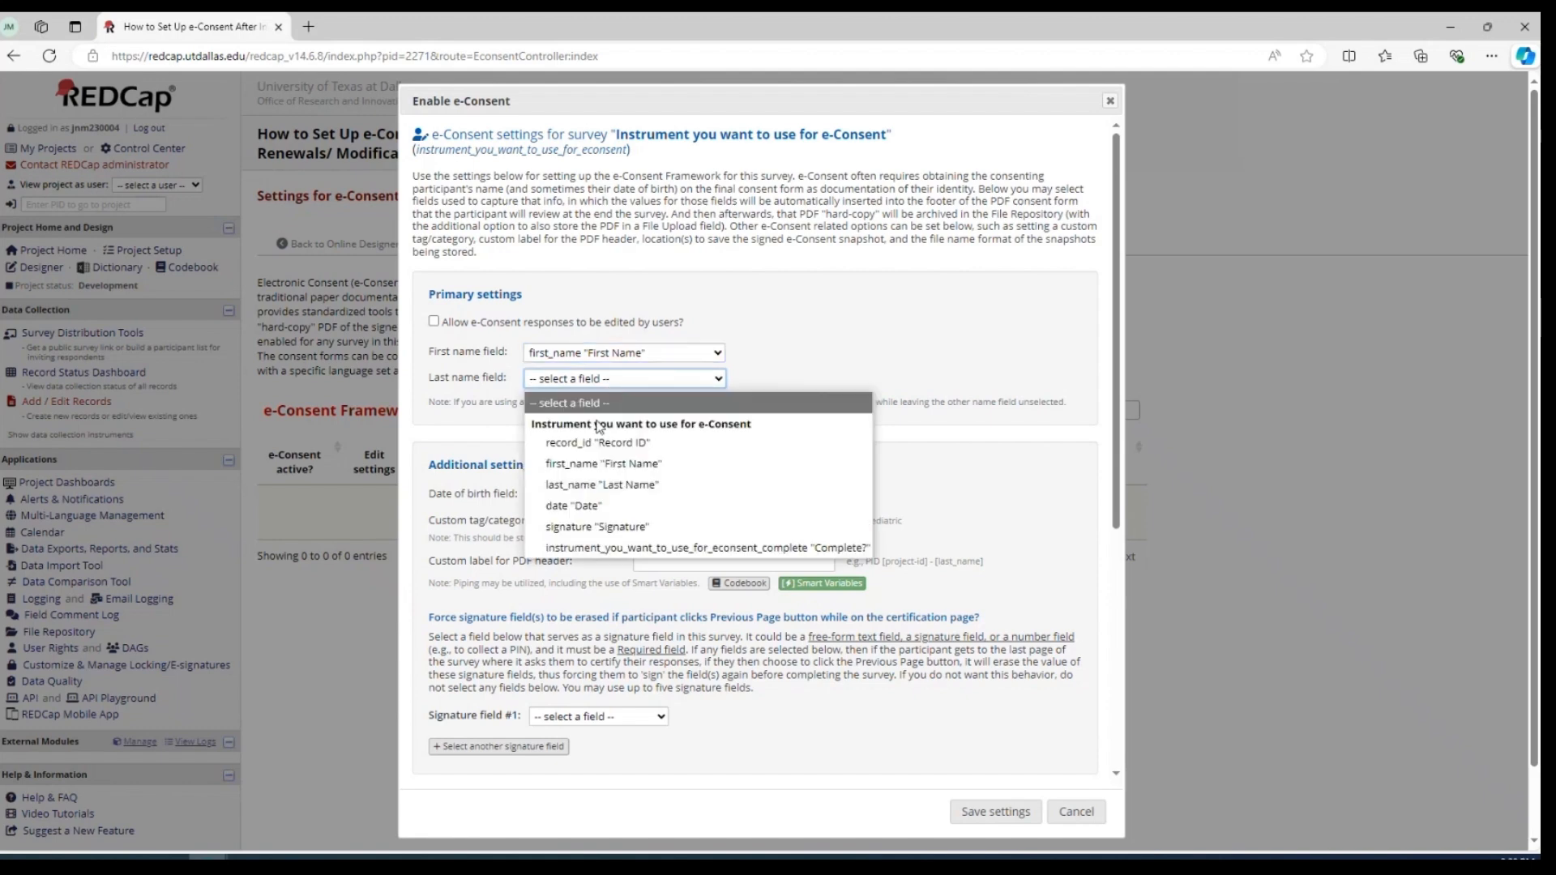
pyautogui.click(575, 489)
# Choose signature "Signature" as signature field #1 and save the survey's e-Consent settings
pyautogui.scroll(-2, 794, 305)
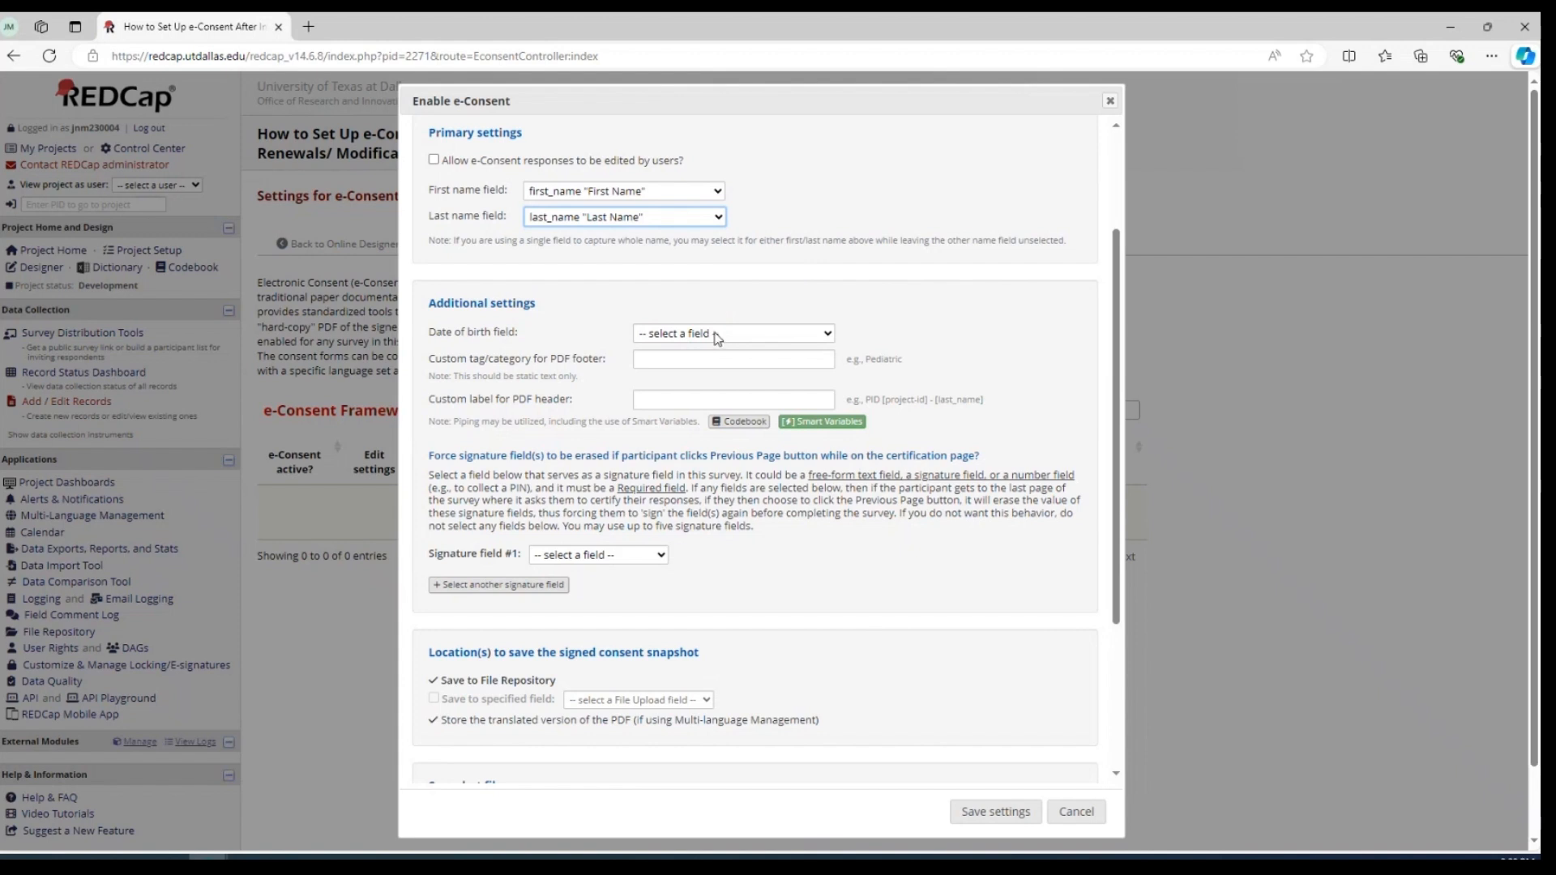
pyautogui.scroll(-1, 798, 296)
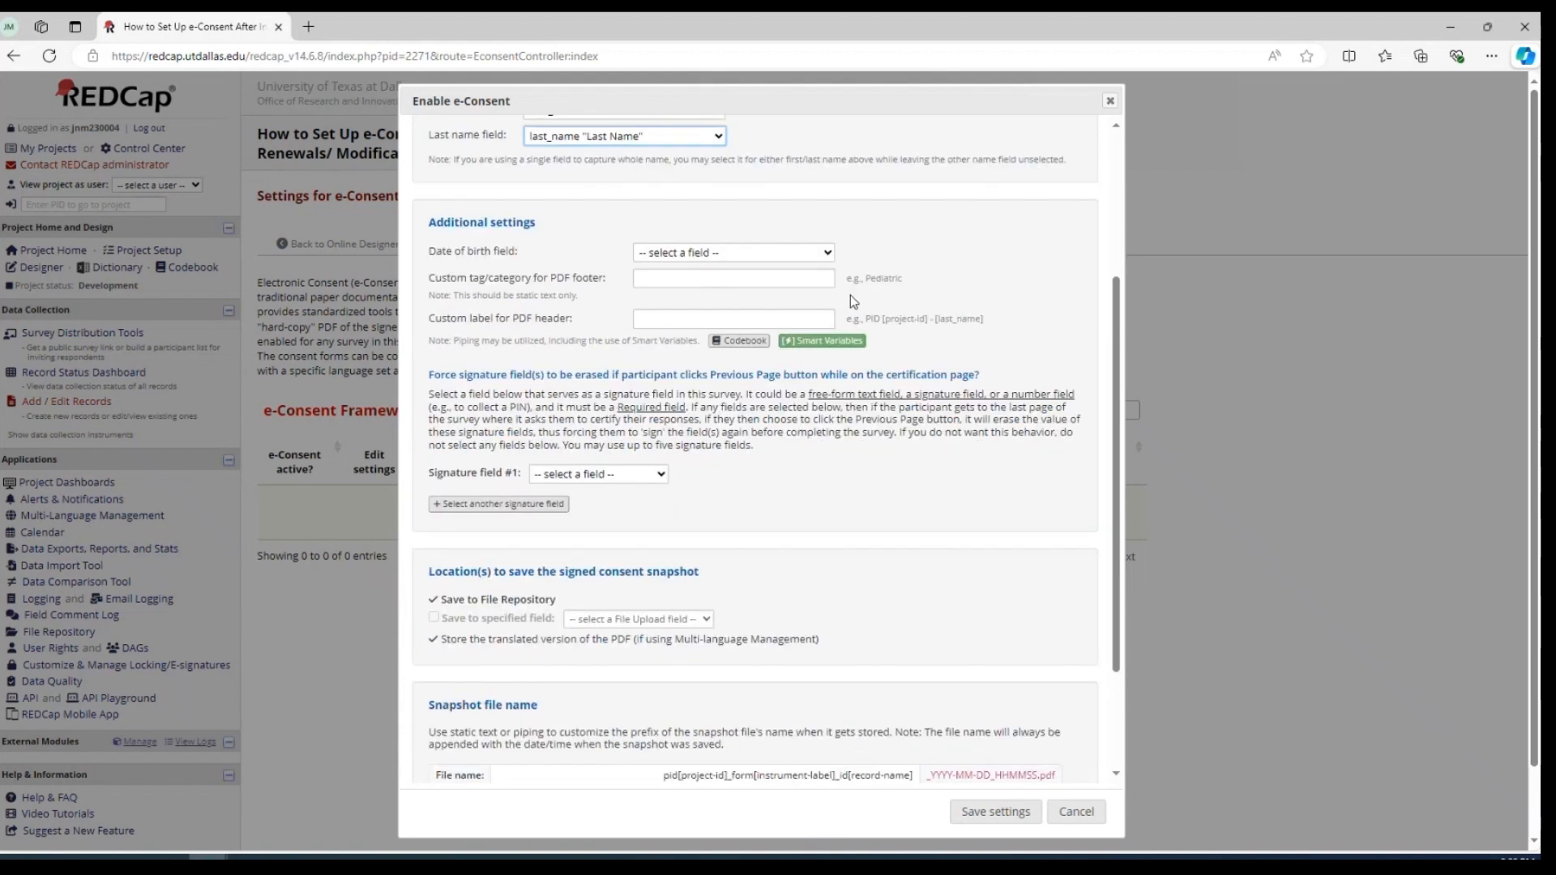
pyautogui.scroll(-2, 851, 298)
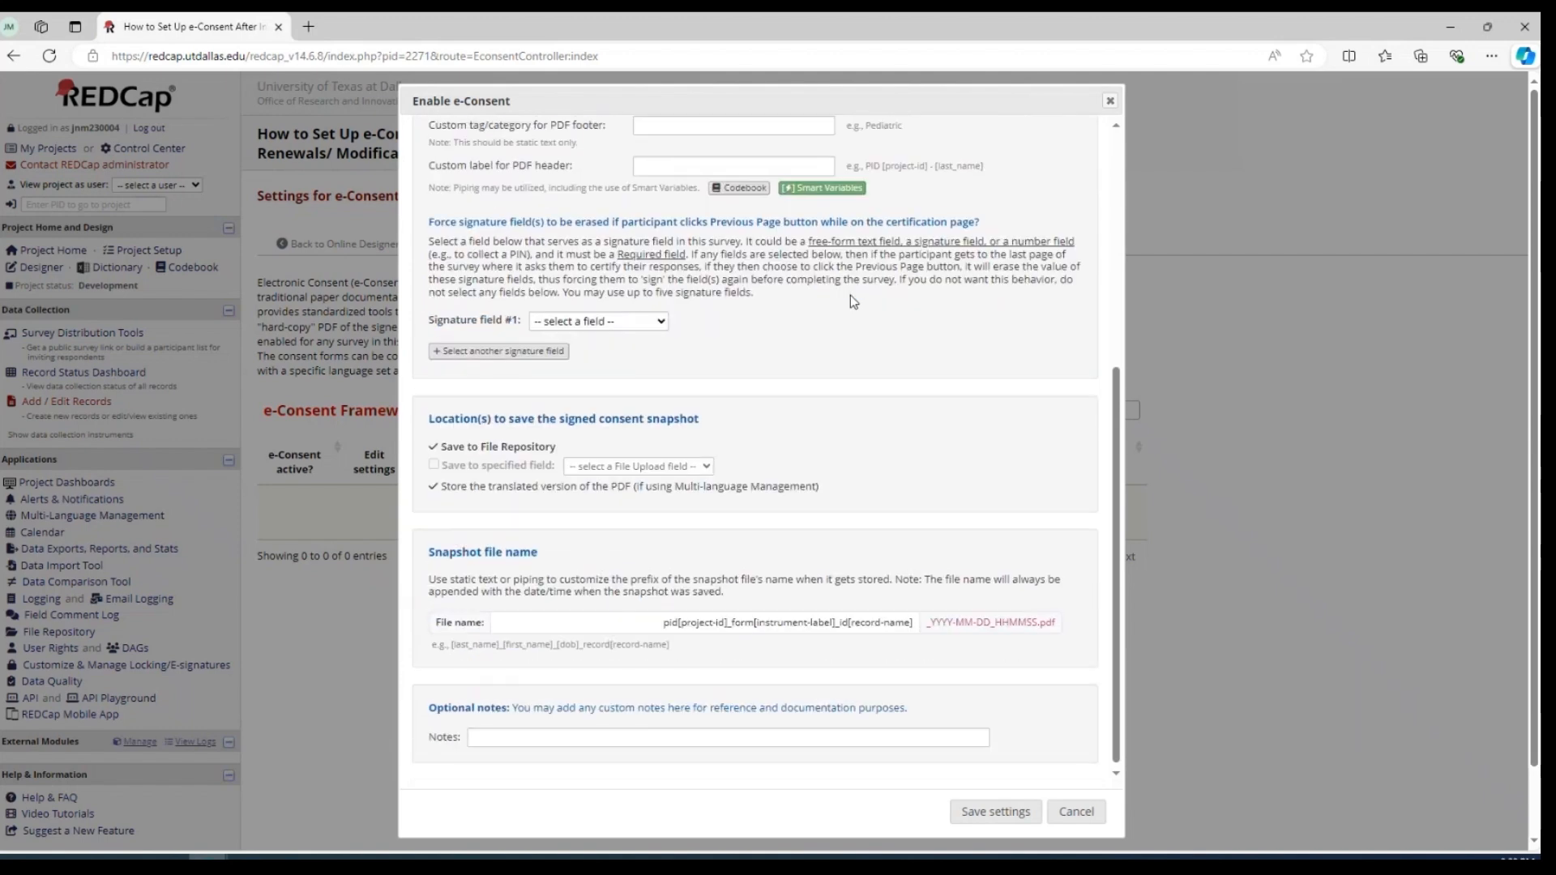
pyautogui.click(599, 317)
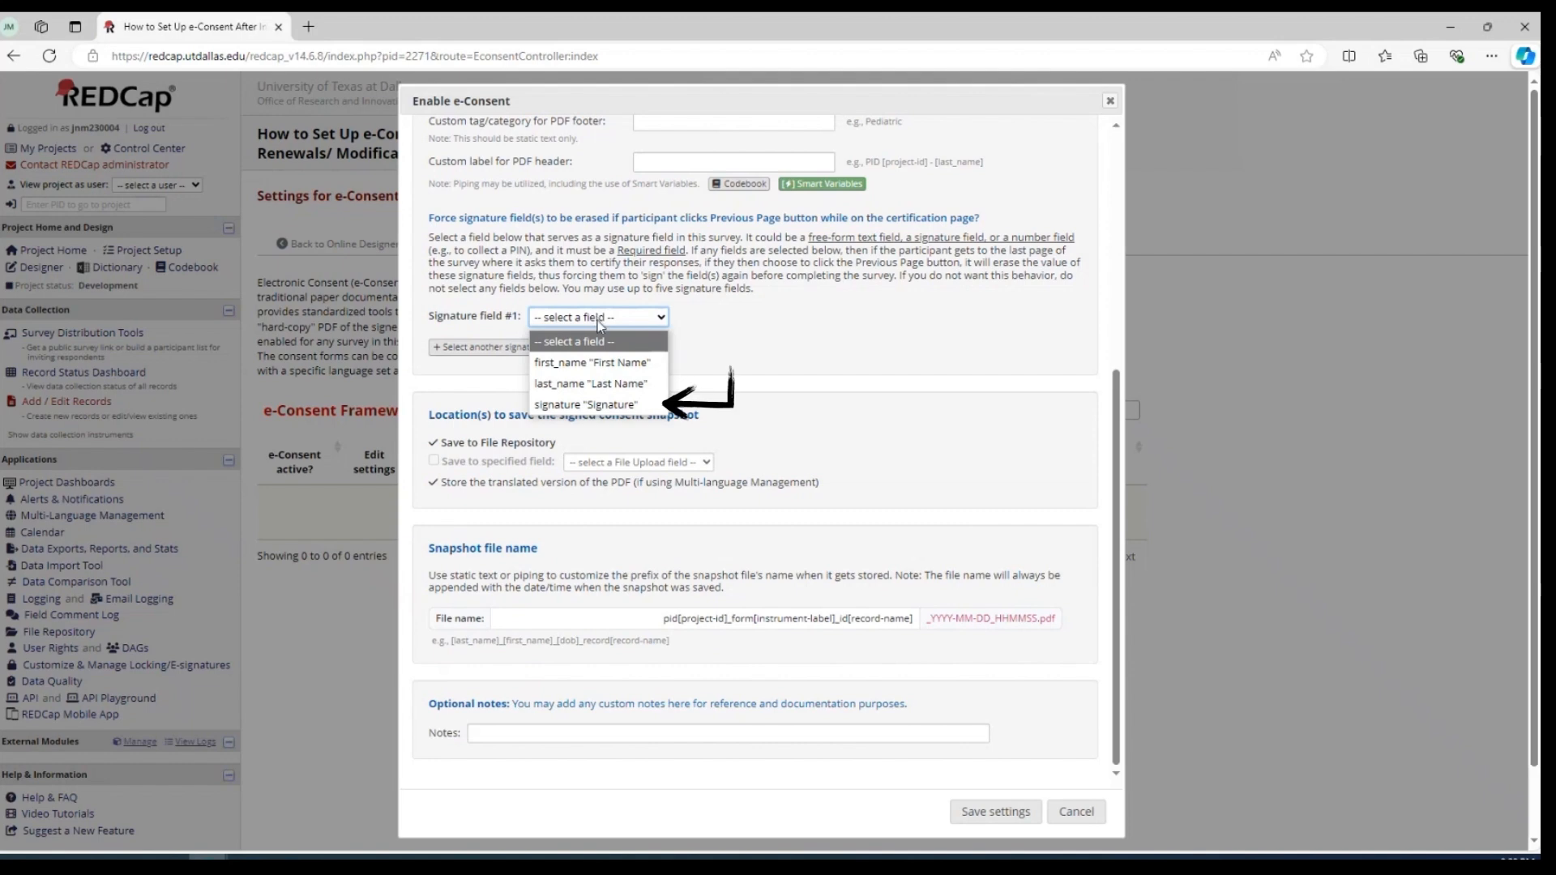
pyautogui.click(585, 405)
pyautogui.scroll(-1, 815, 403)
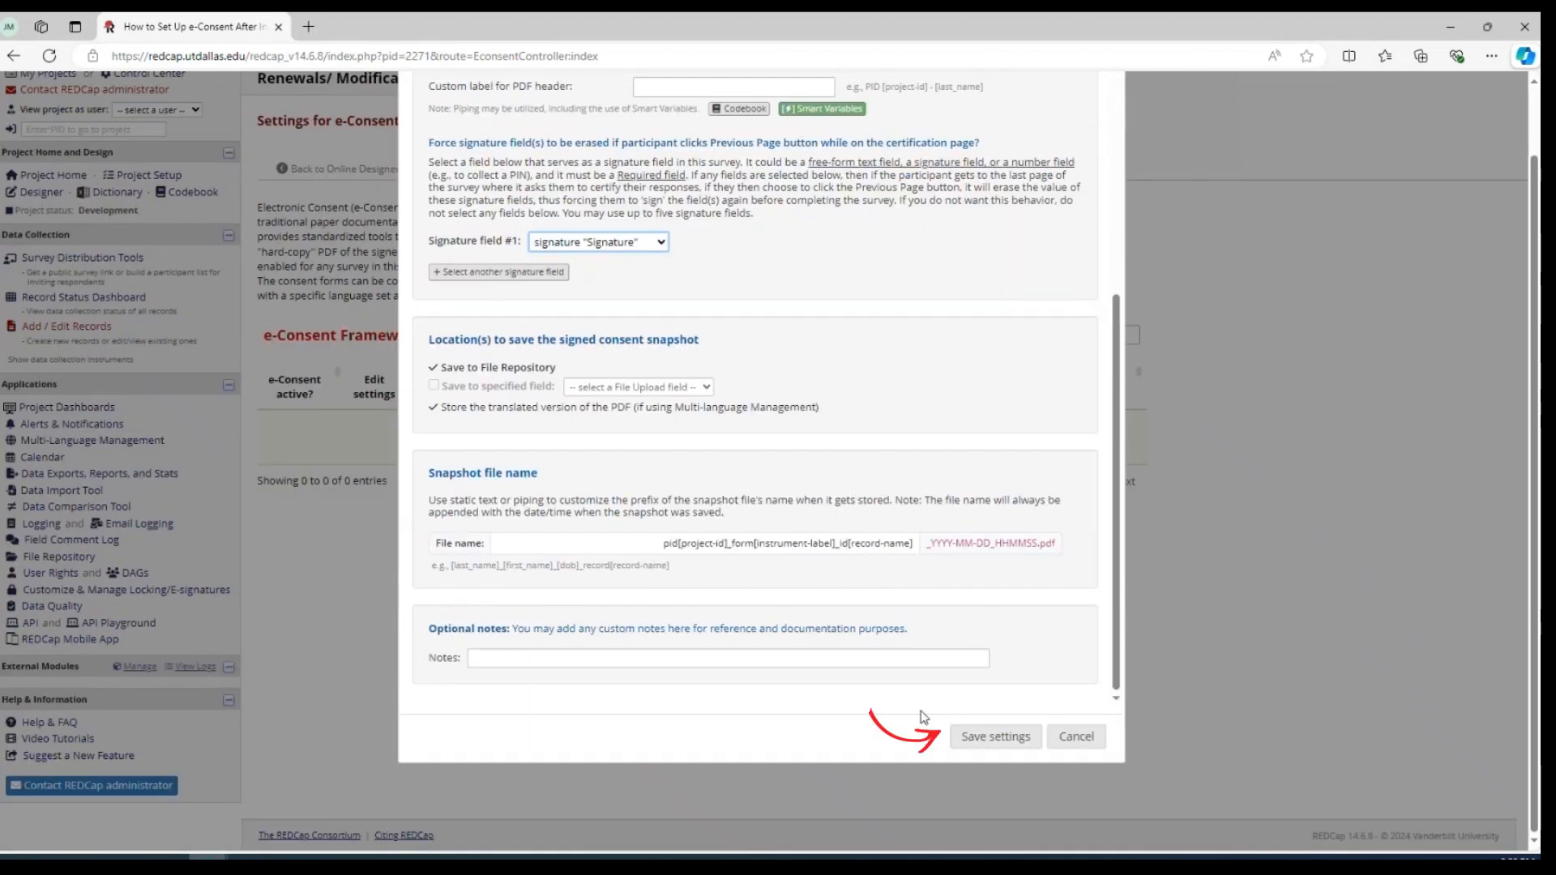
pyautogui.click(977, 739)
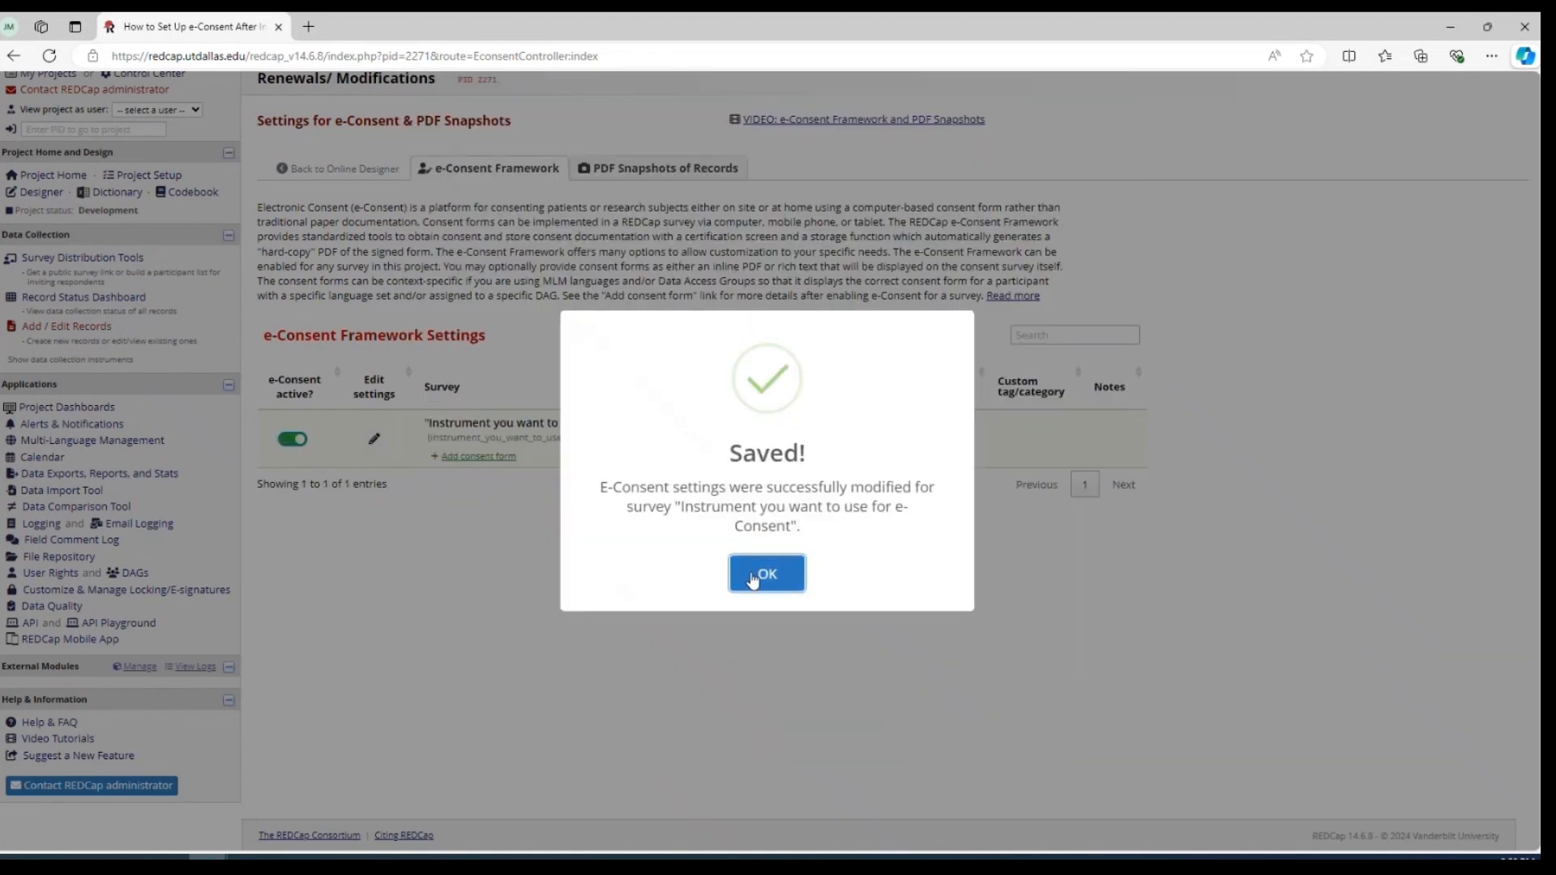
pyautogui.click(766, 574)
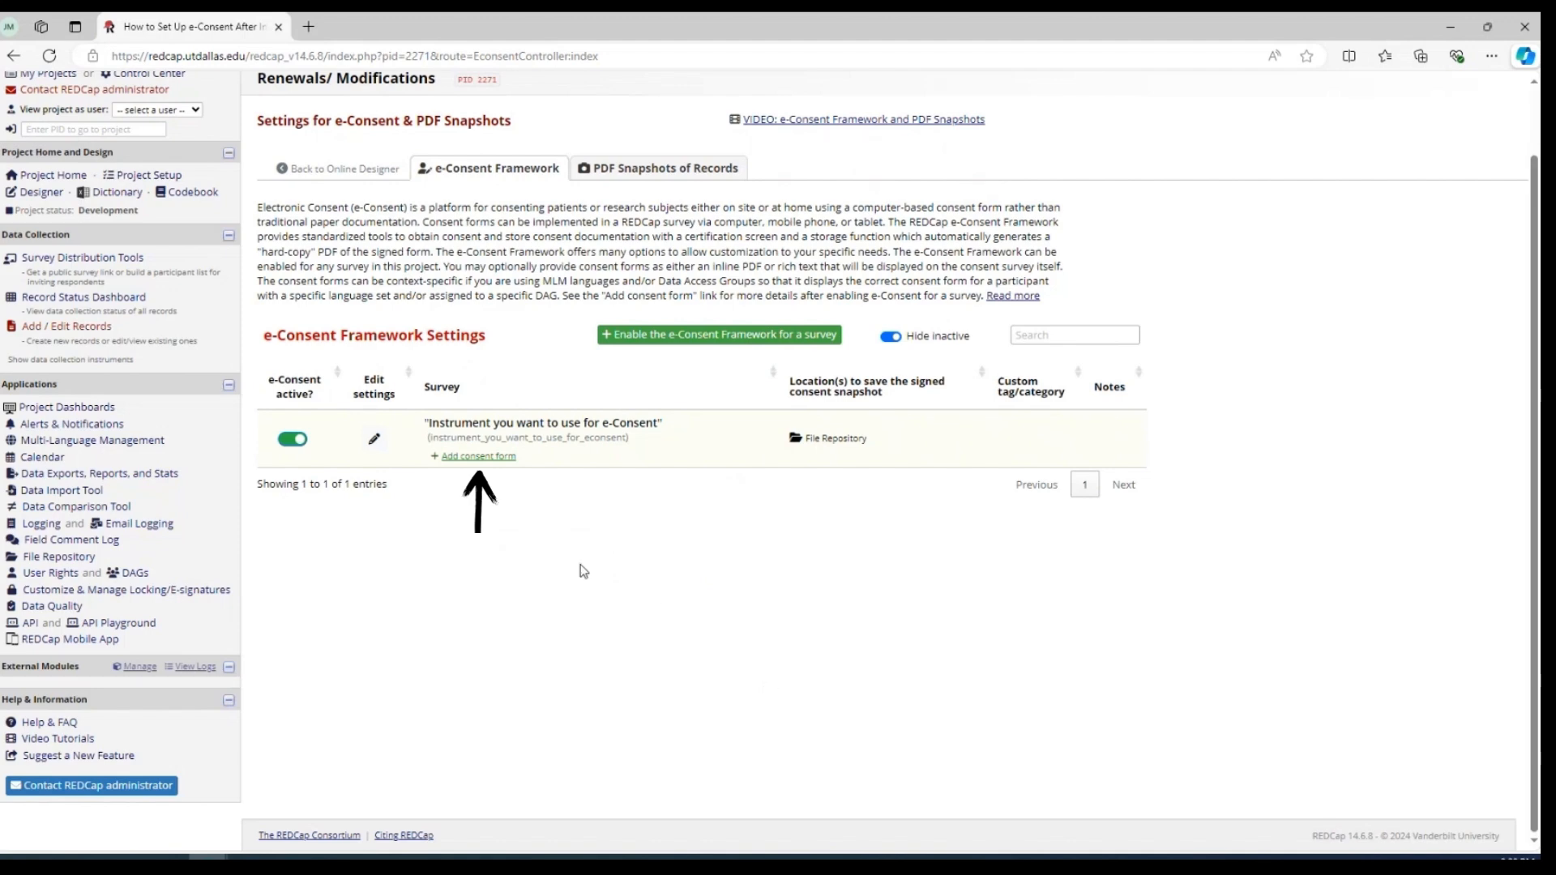
# Start adding a consent form to the e-Consent survey, with version 2024-2025 and its placement at the consent_form field
pyautogui.click(481, 457)
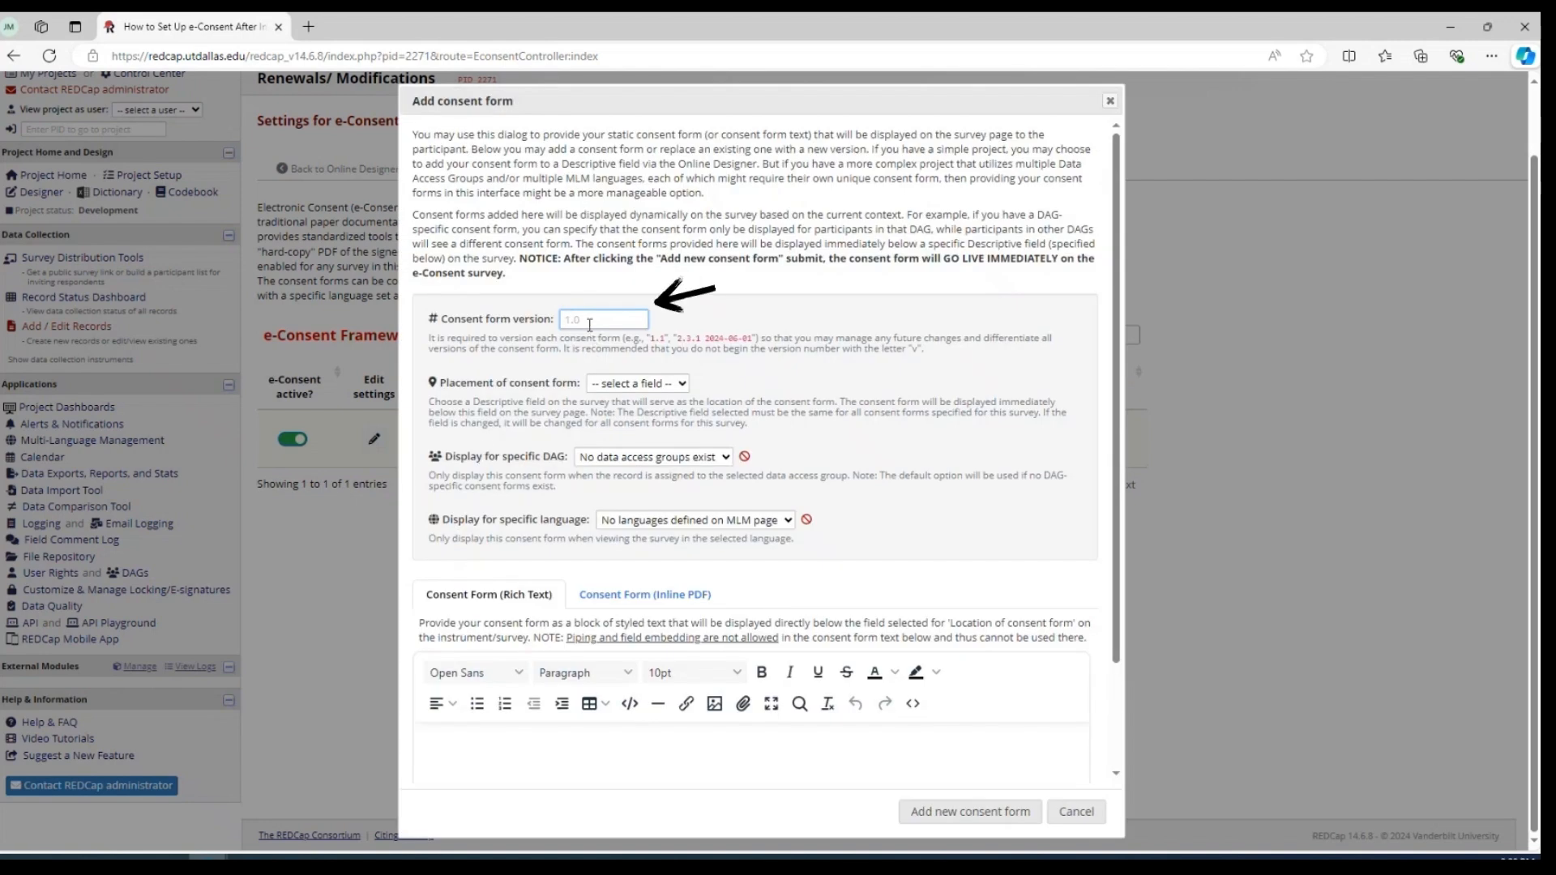
pyautogui.click(589, 323)
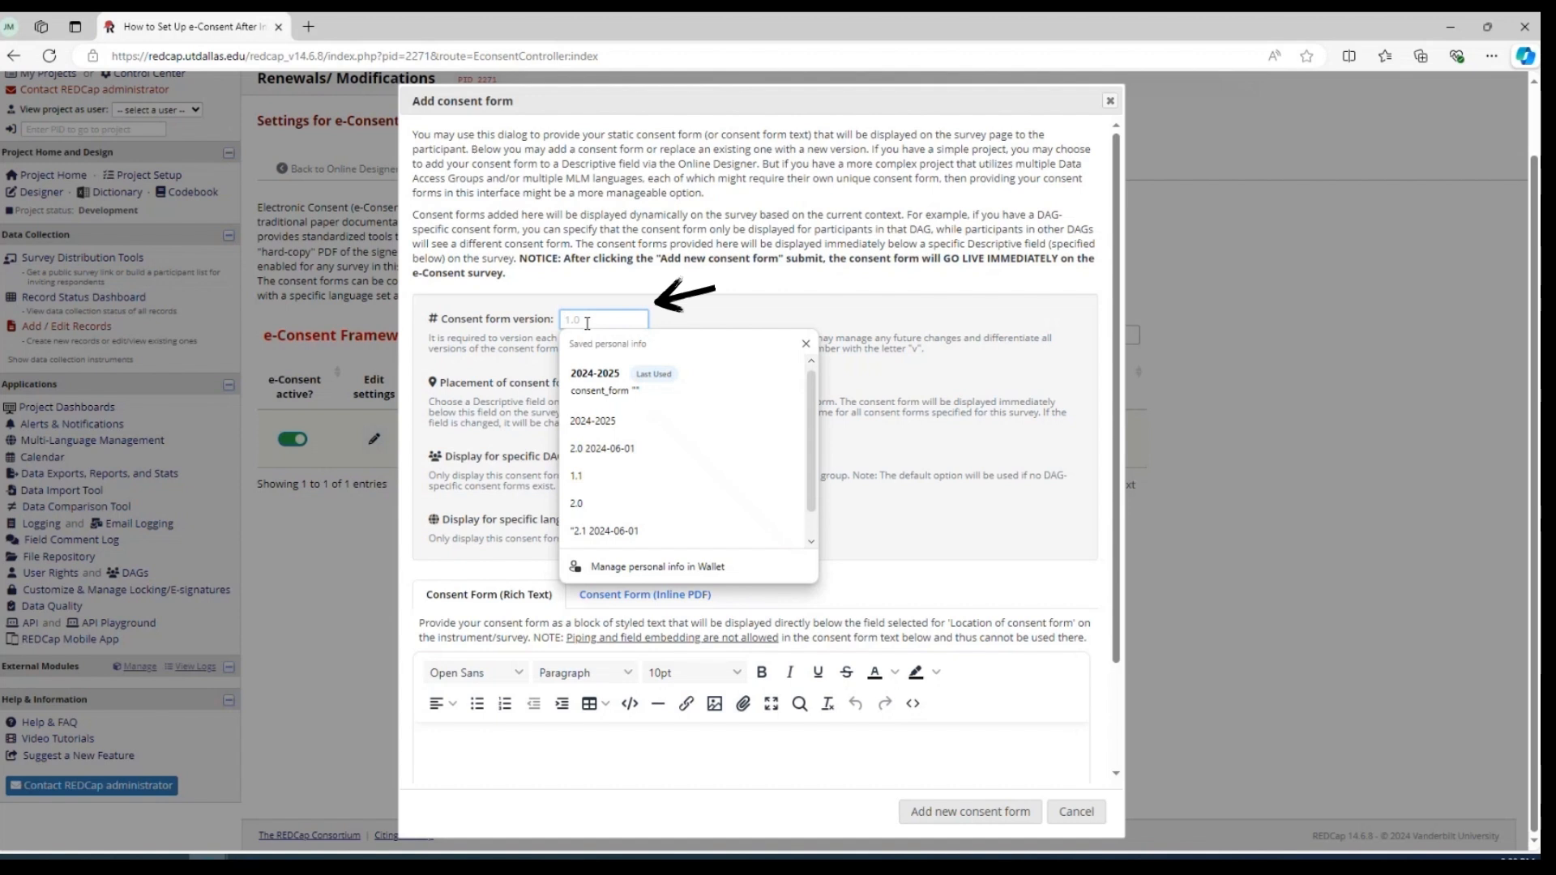
pyautogui.click(594, 373)
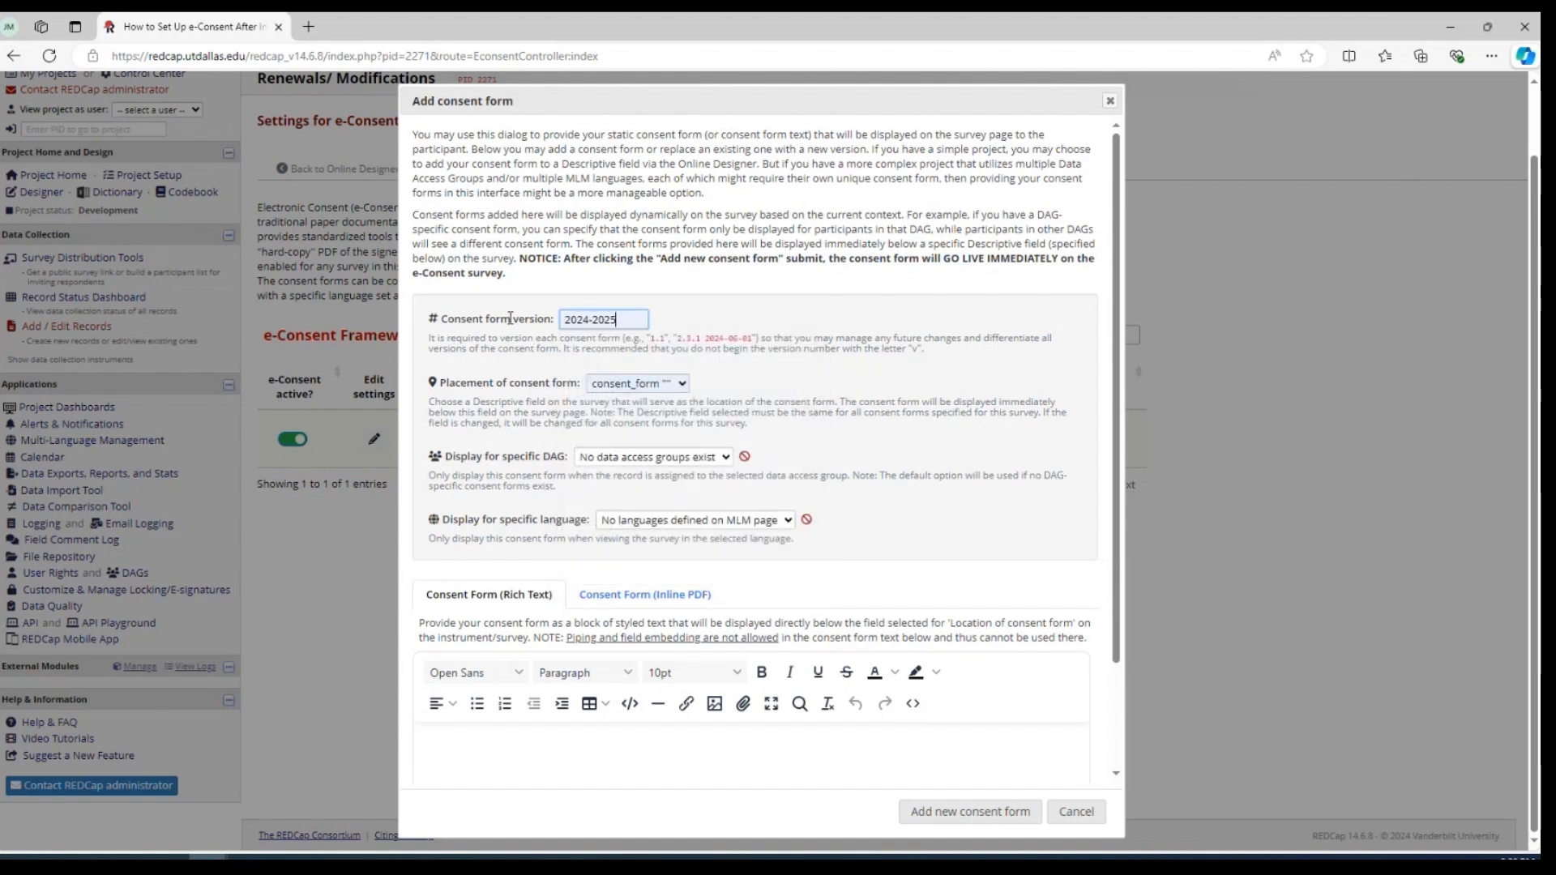
pyautogui.scroll(-1, 567, 320)
pyautogui.click(656, 315)
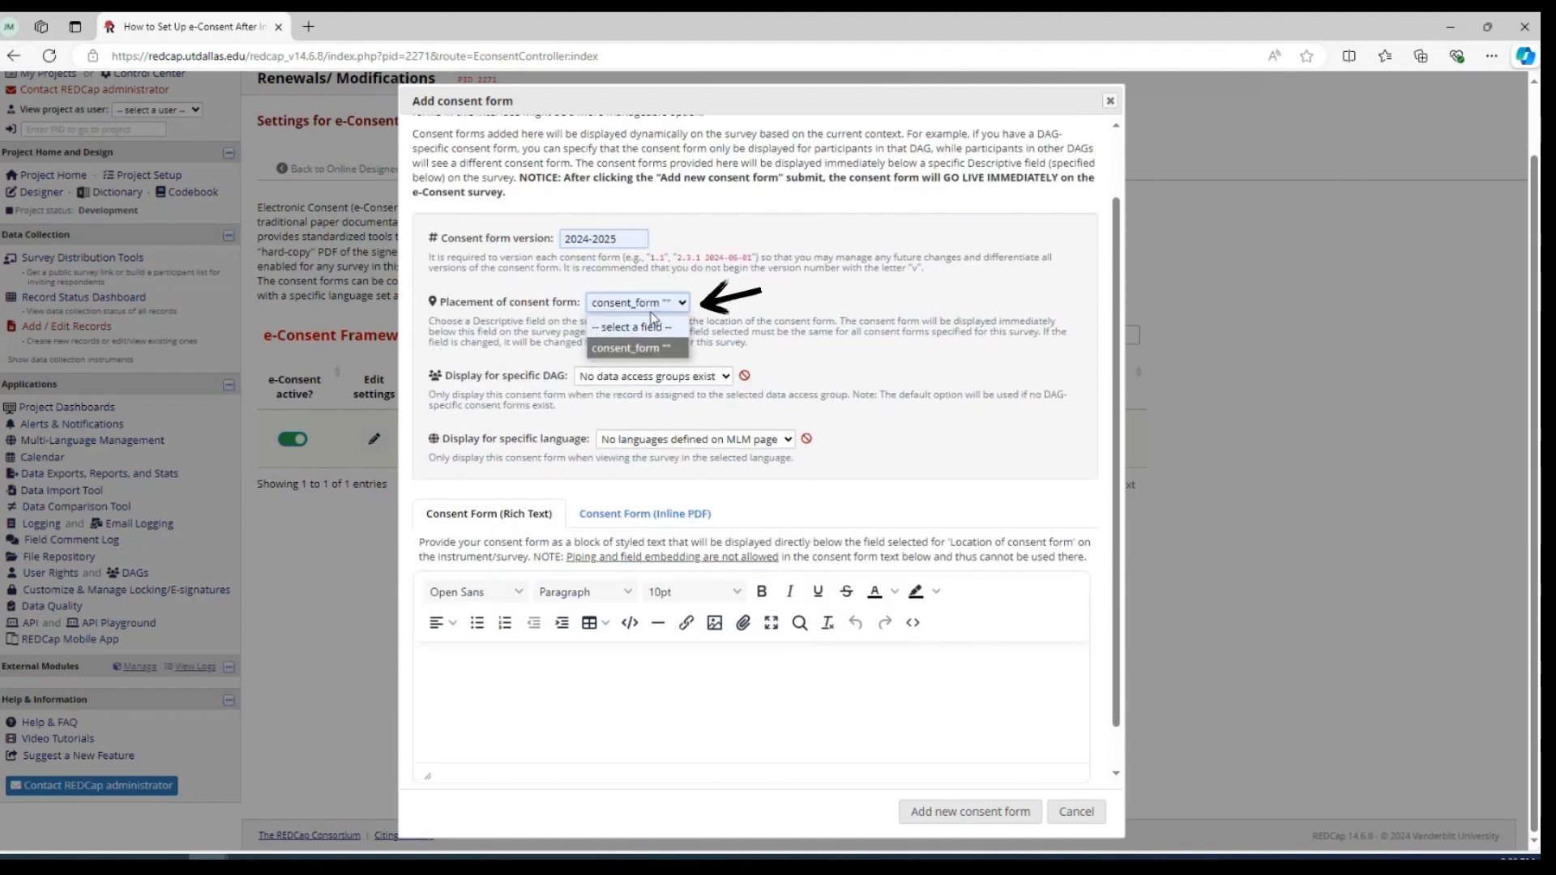
pyautogui.click(630, 324)
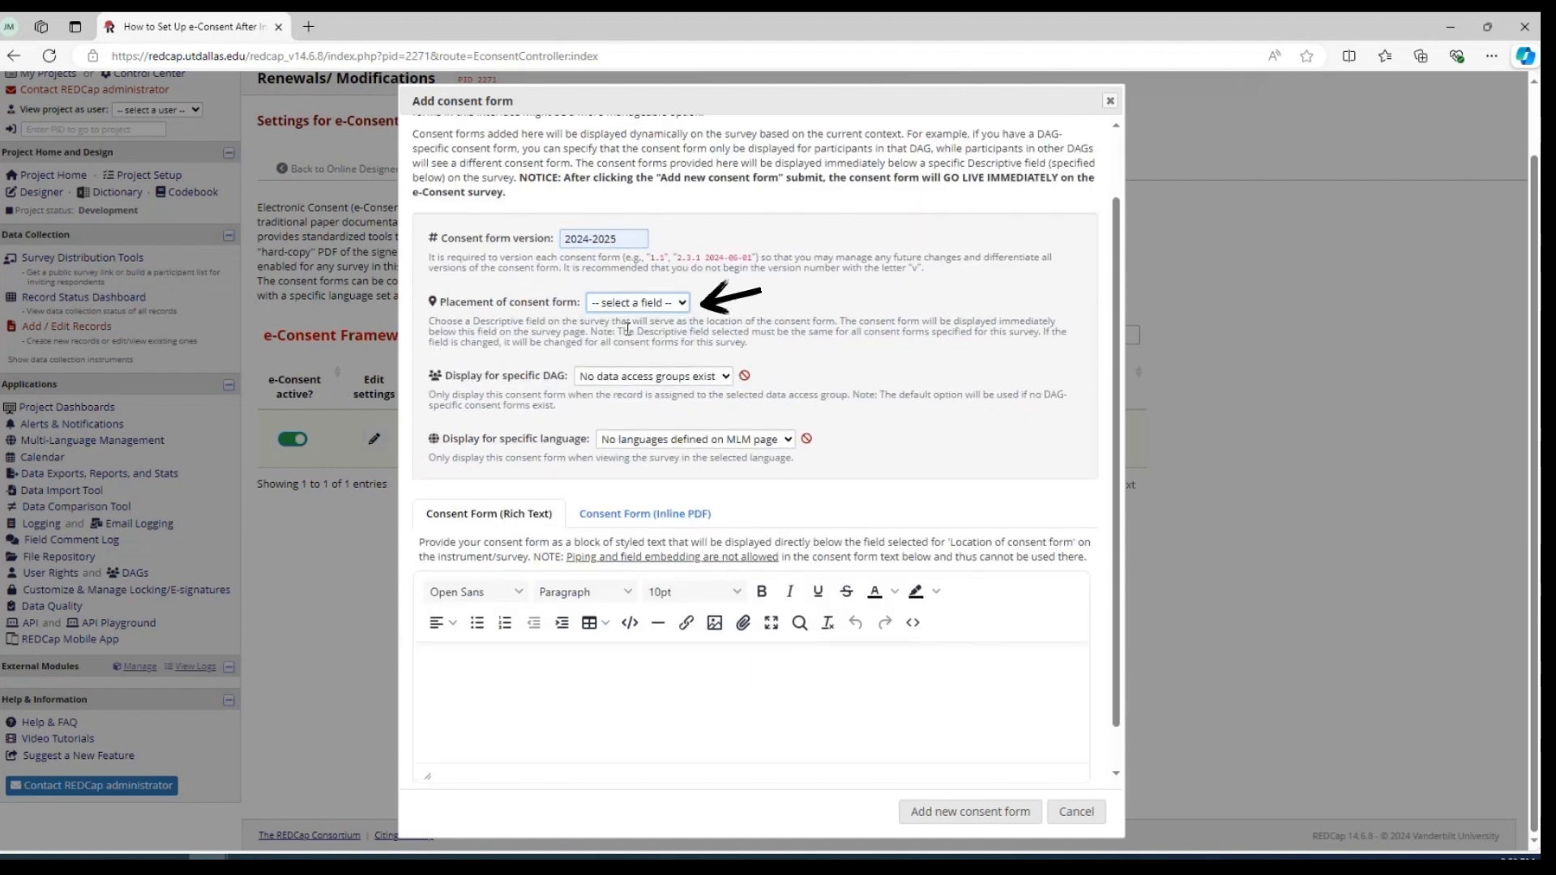
pyautogui.click(672, 306)
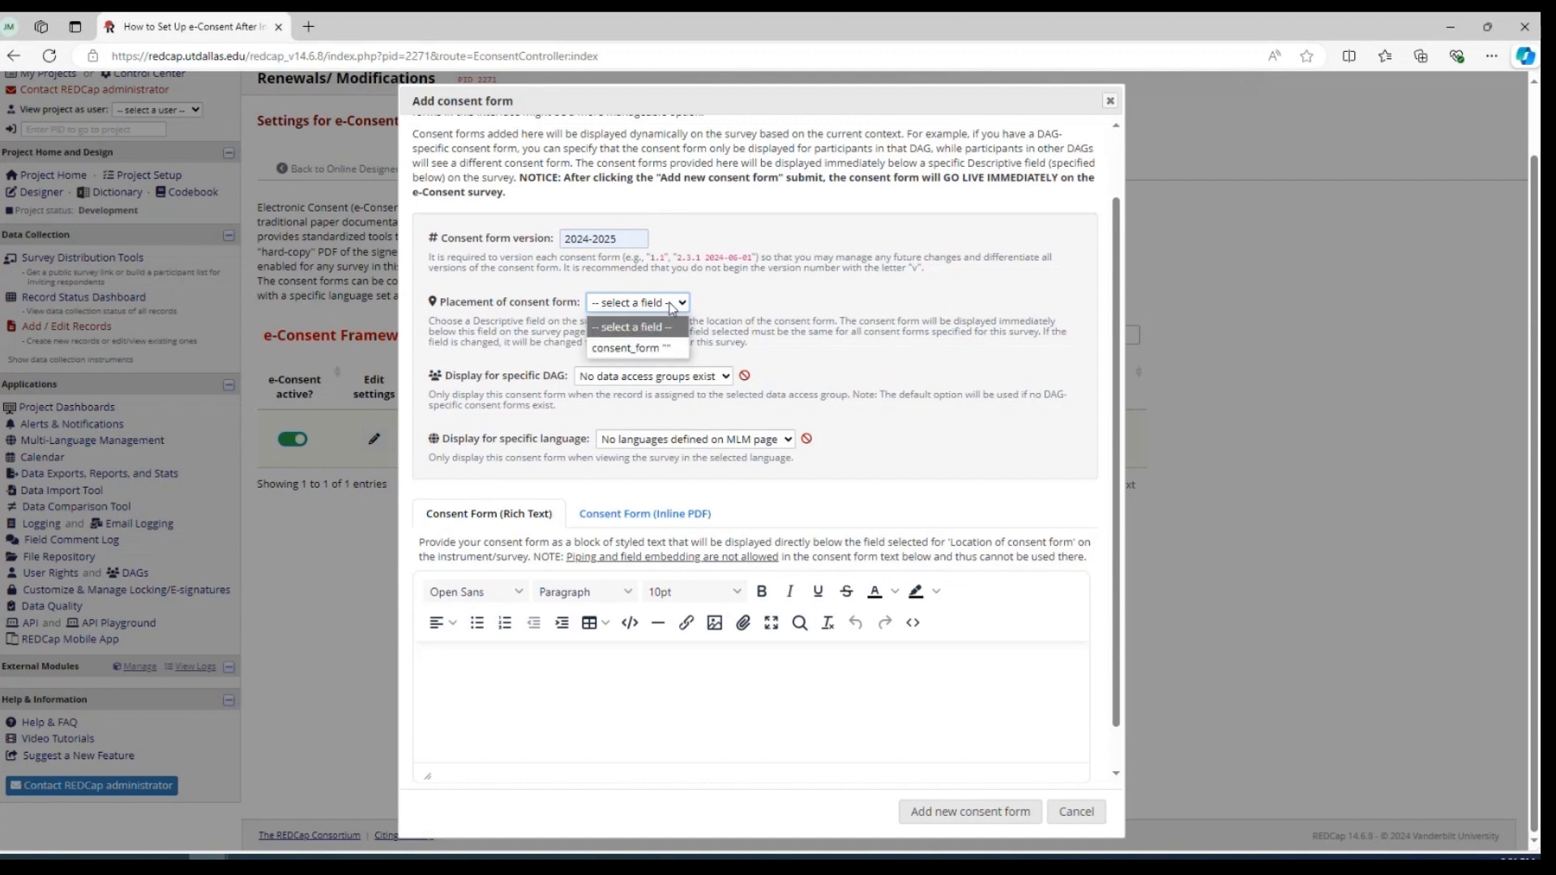
pyautogui.click(625, 348)
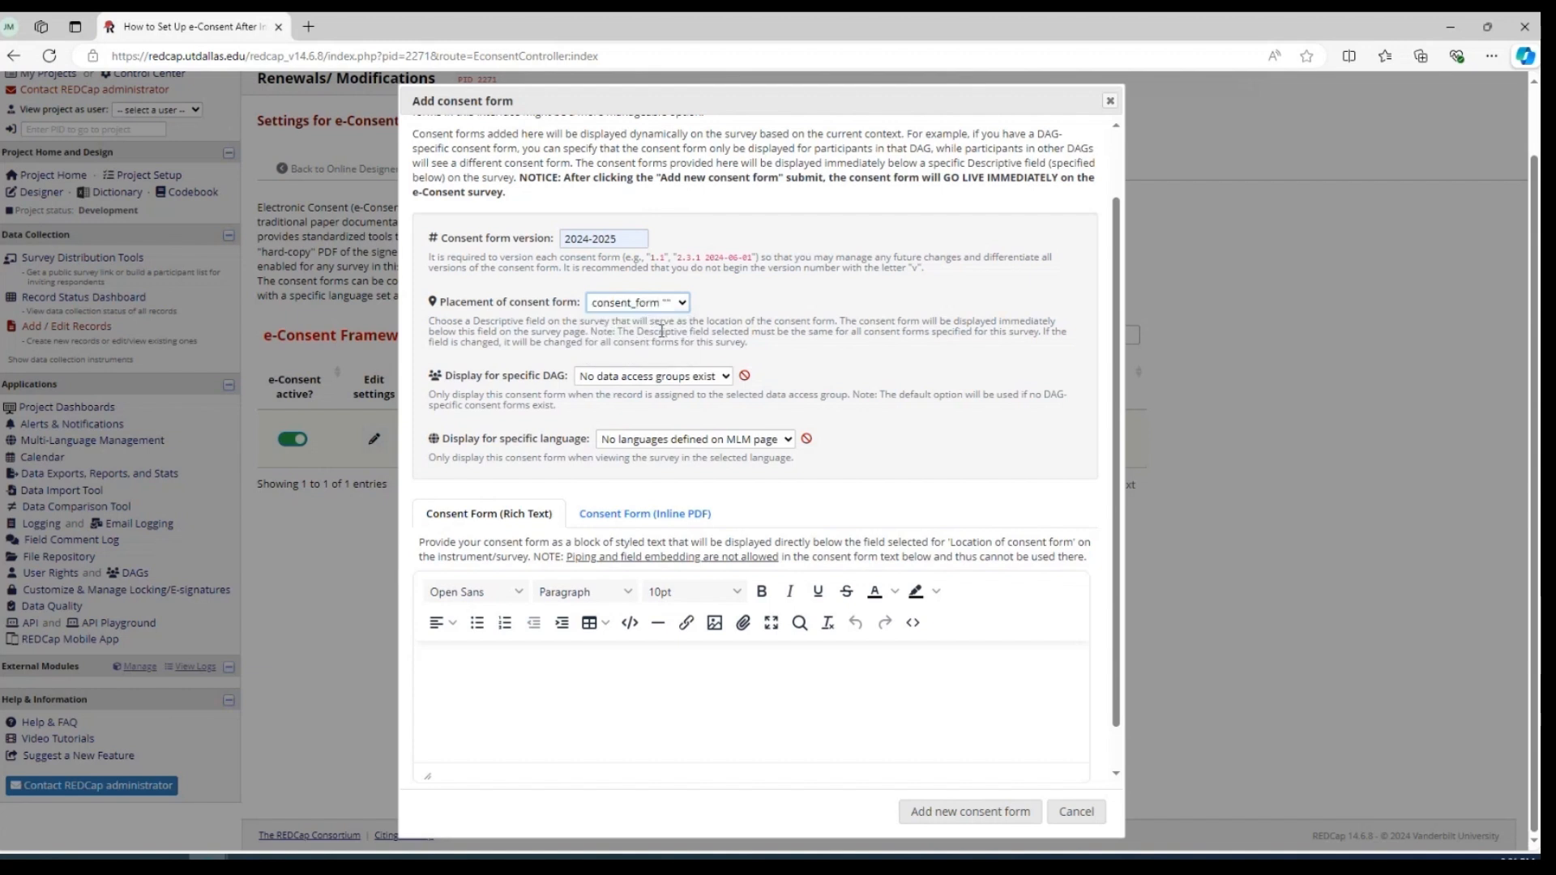
# Provide the consent form as an inline PDF using the file Consent - Test, and add it to the e-Consent survey
pyautogui.scroll(-1, 832, 330)
pyautogui.scroll(-1, 831, 331)
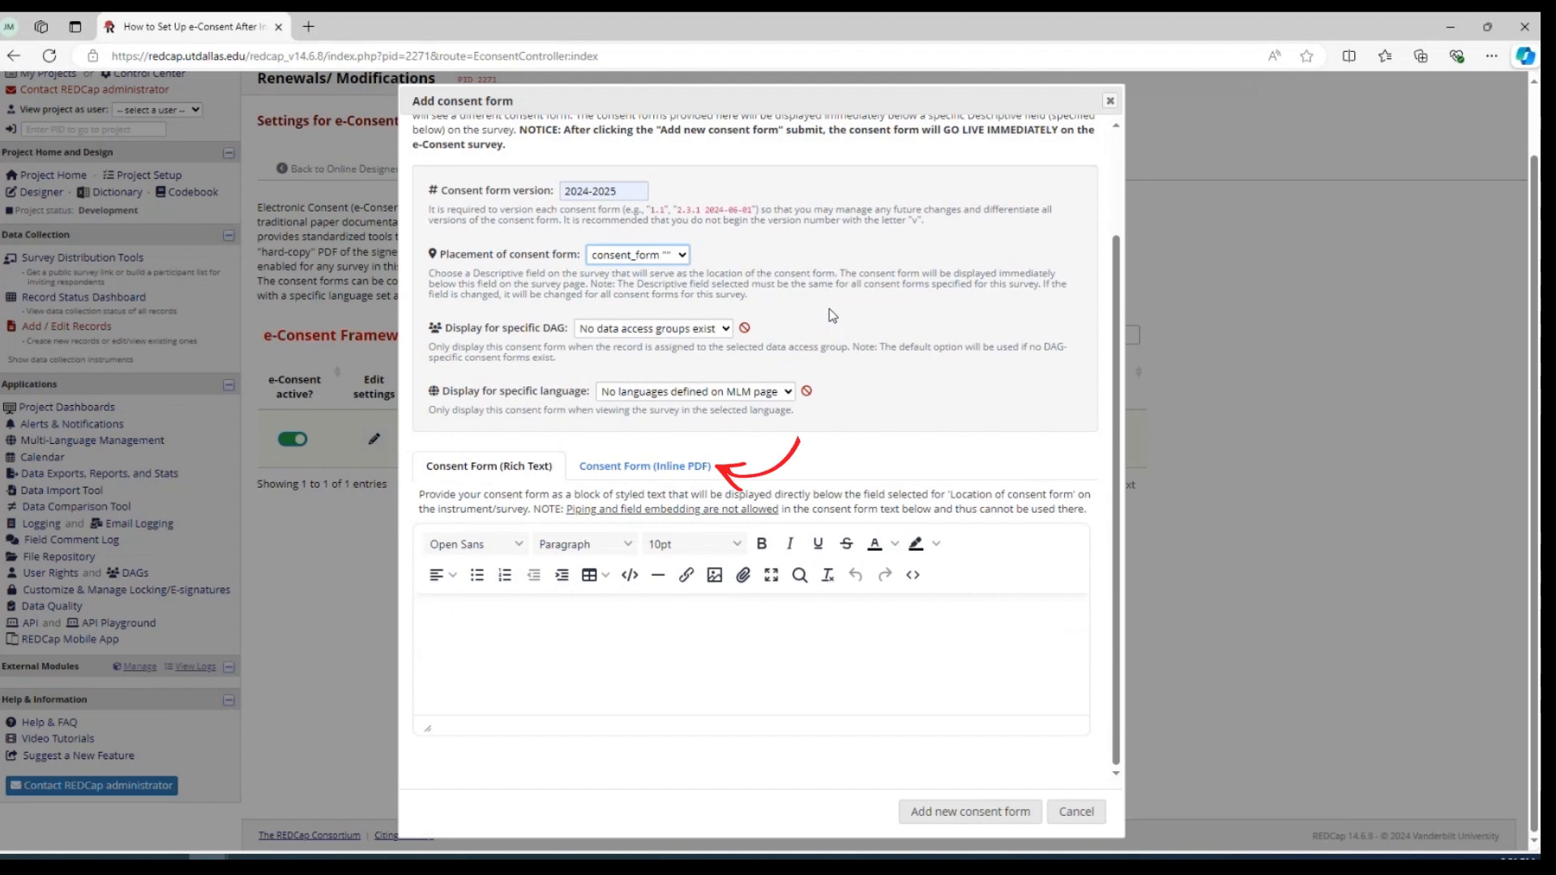
pyautogui.click(660, 462)
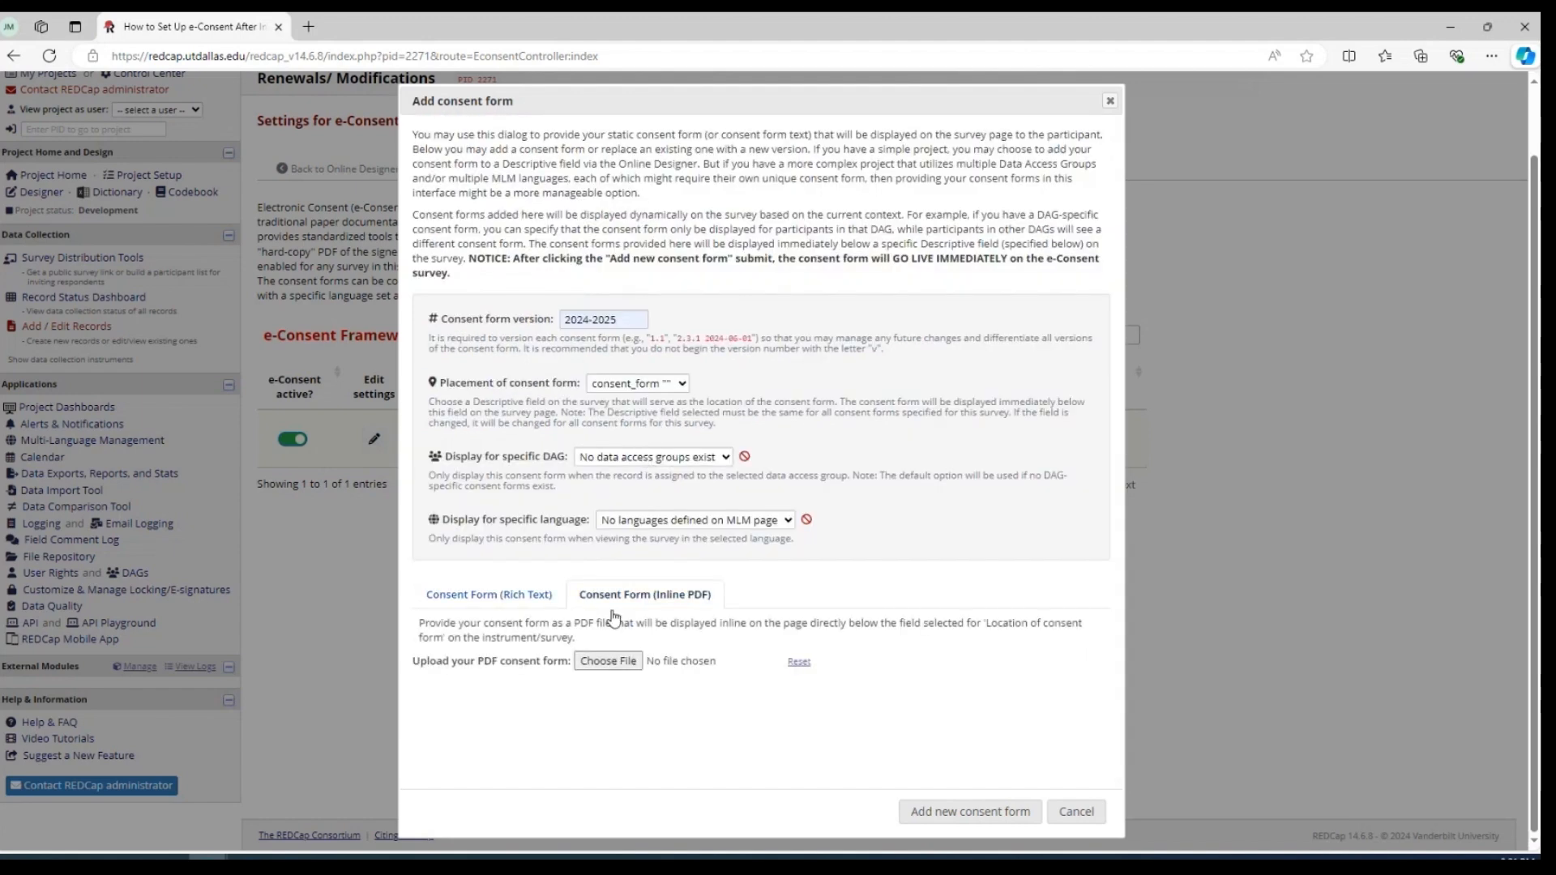
pyautogui.click(601, 661)
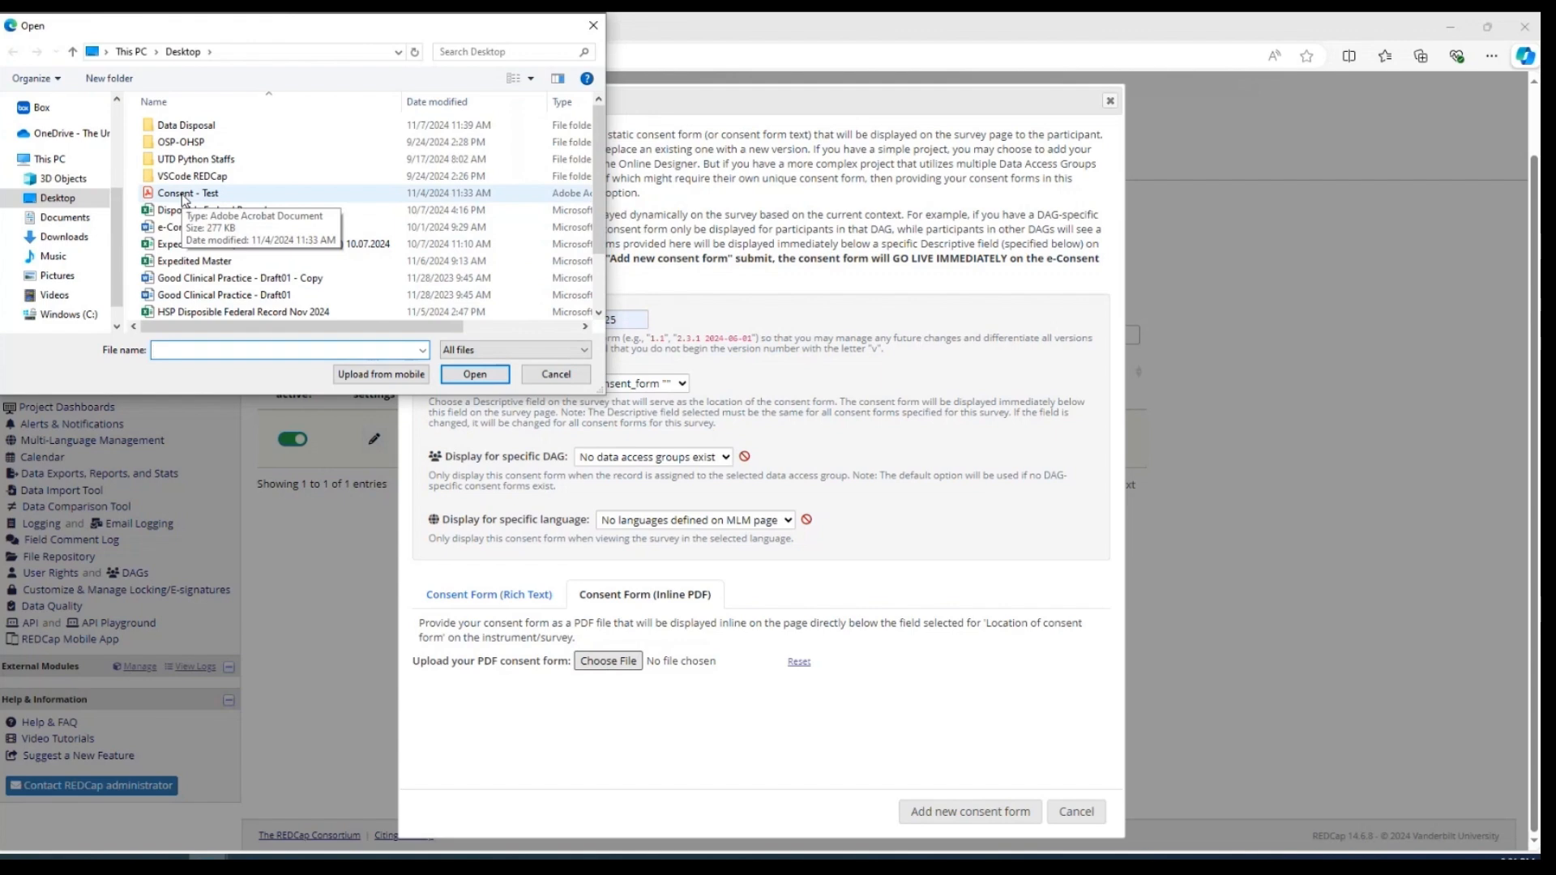
pyautogui.click(184, 198)
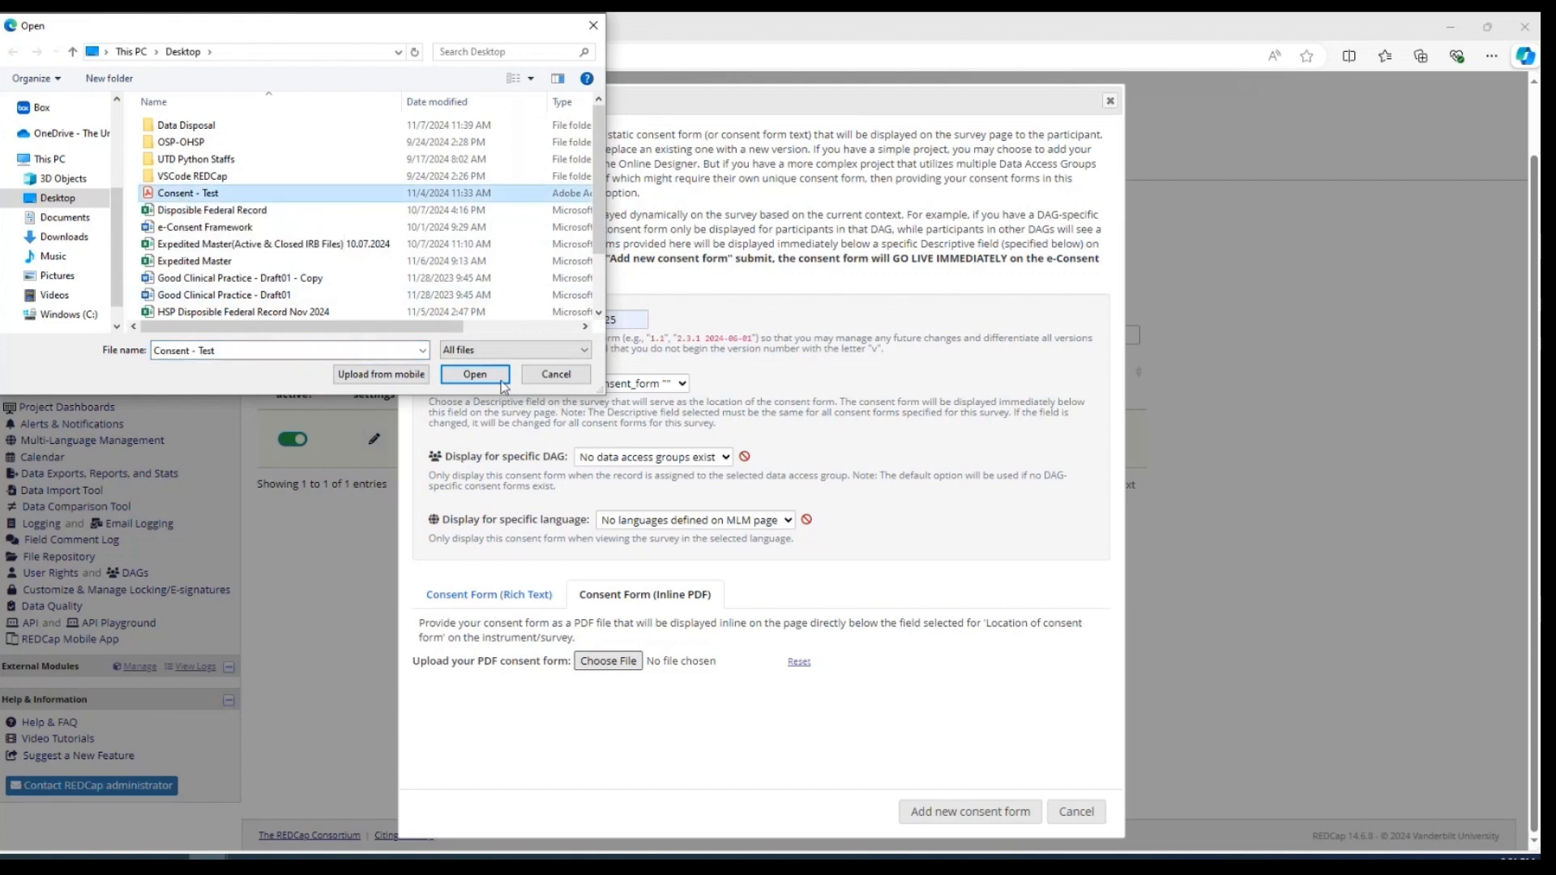
pyautogui.click(475, 374)
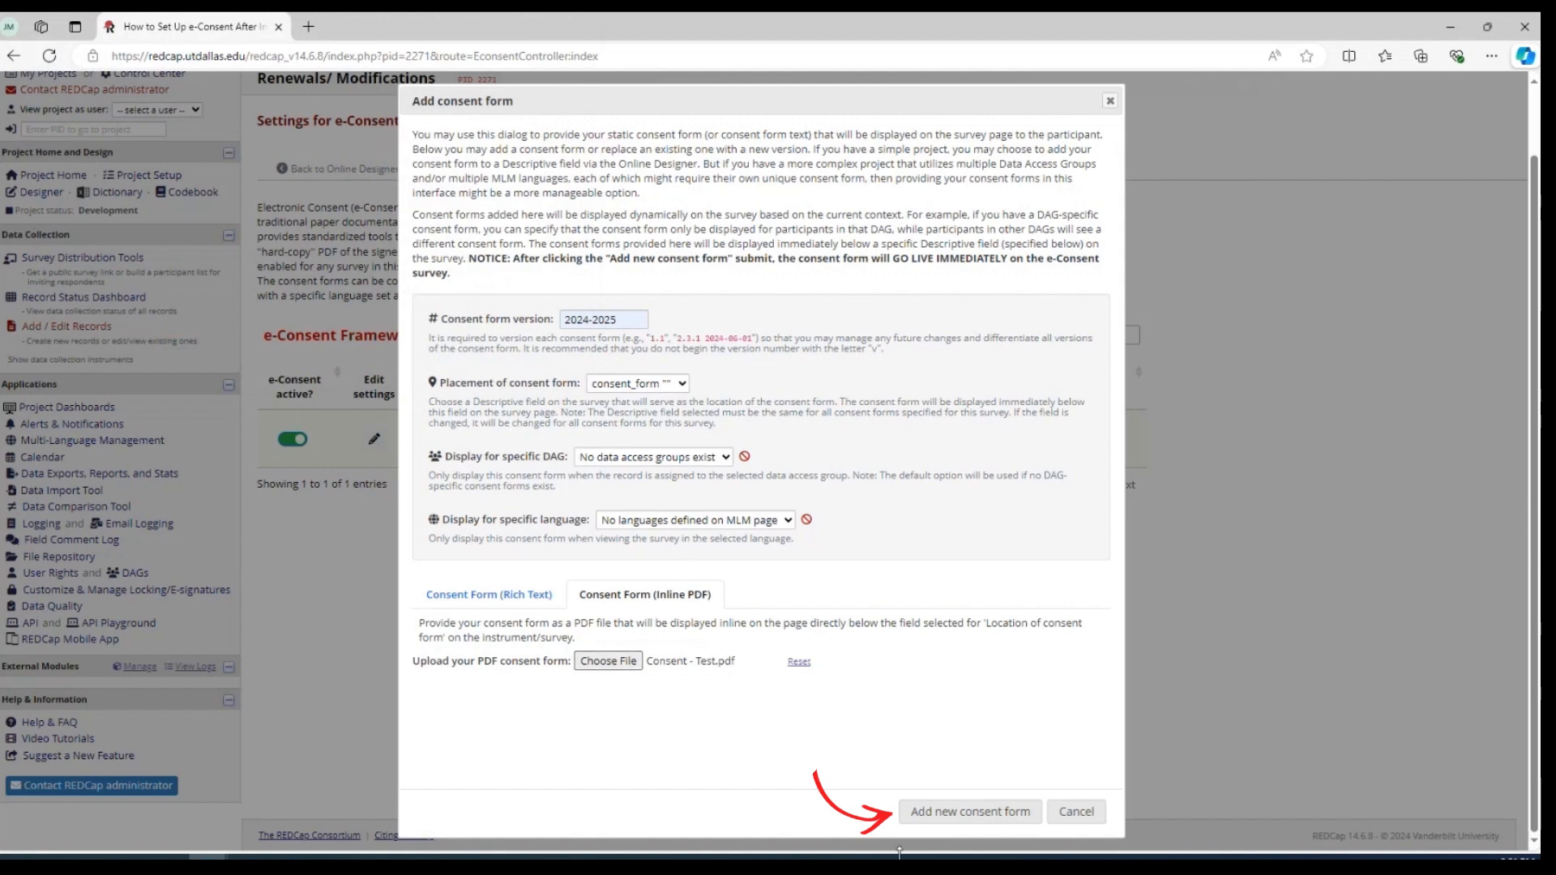
pyautogui.click(933, 808)
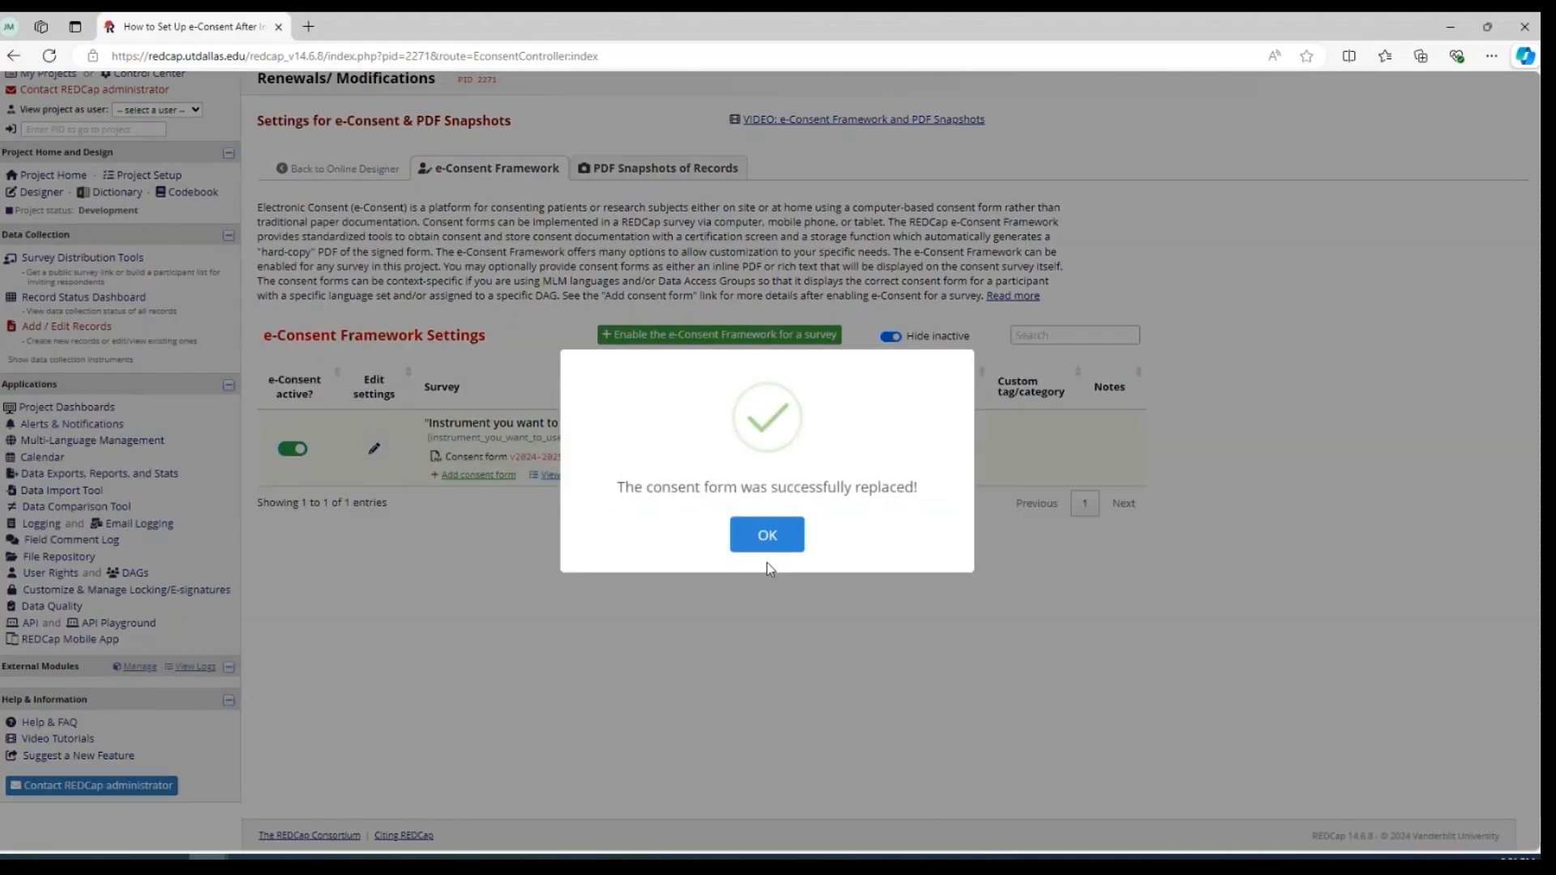
pyautogui.click(762, 531)
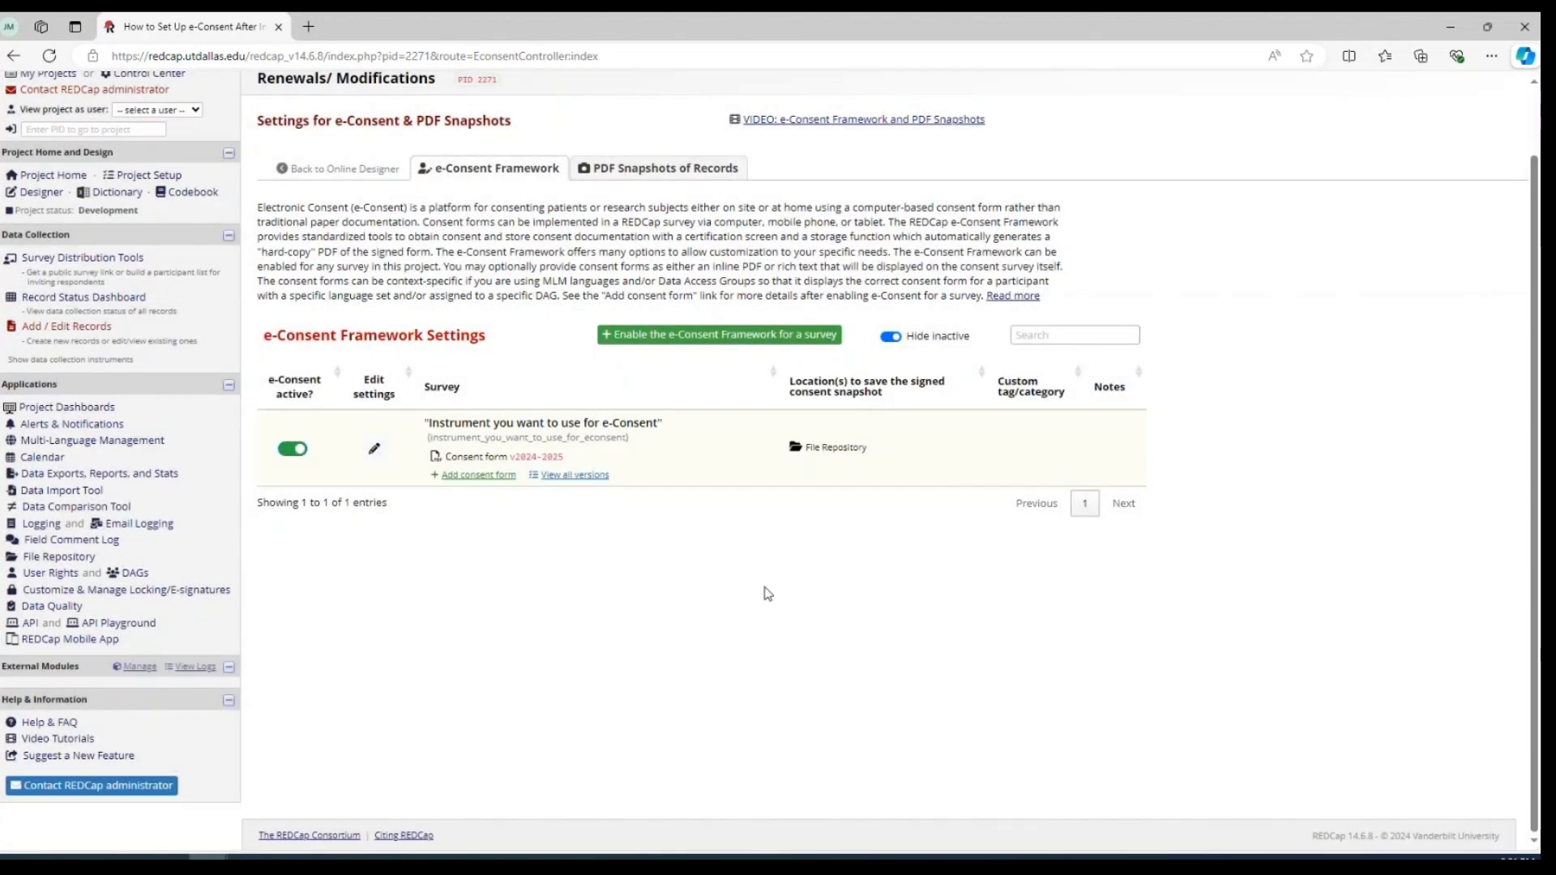
# Start a new record and examine how the consent PDF and the name, date and signature fields are displayed in the instrument
pyautogui.scroll(2, 692, 600)
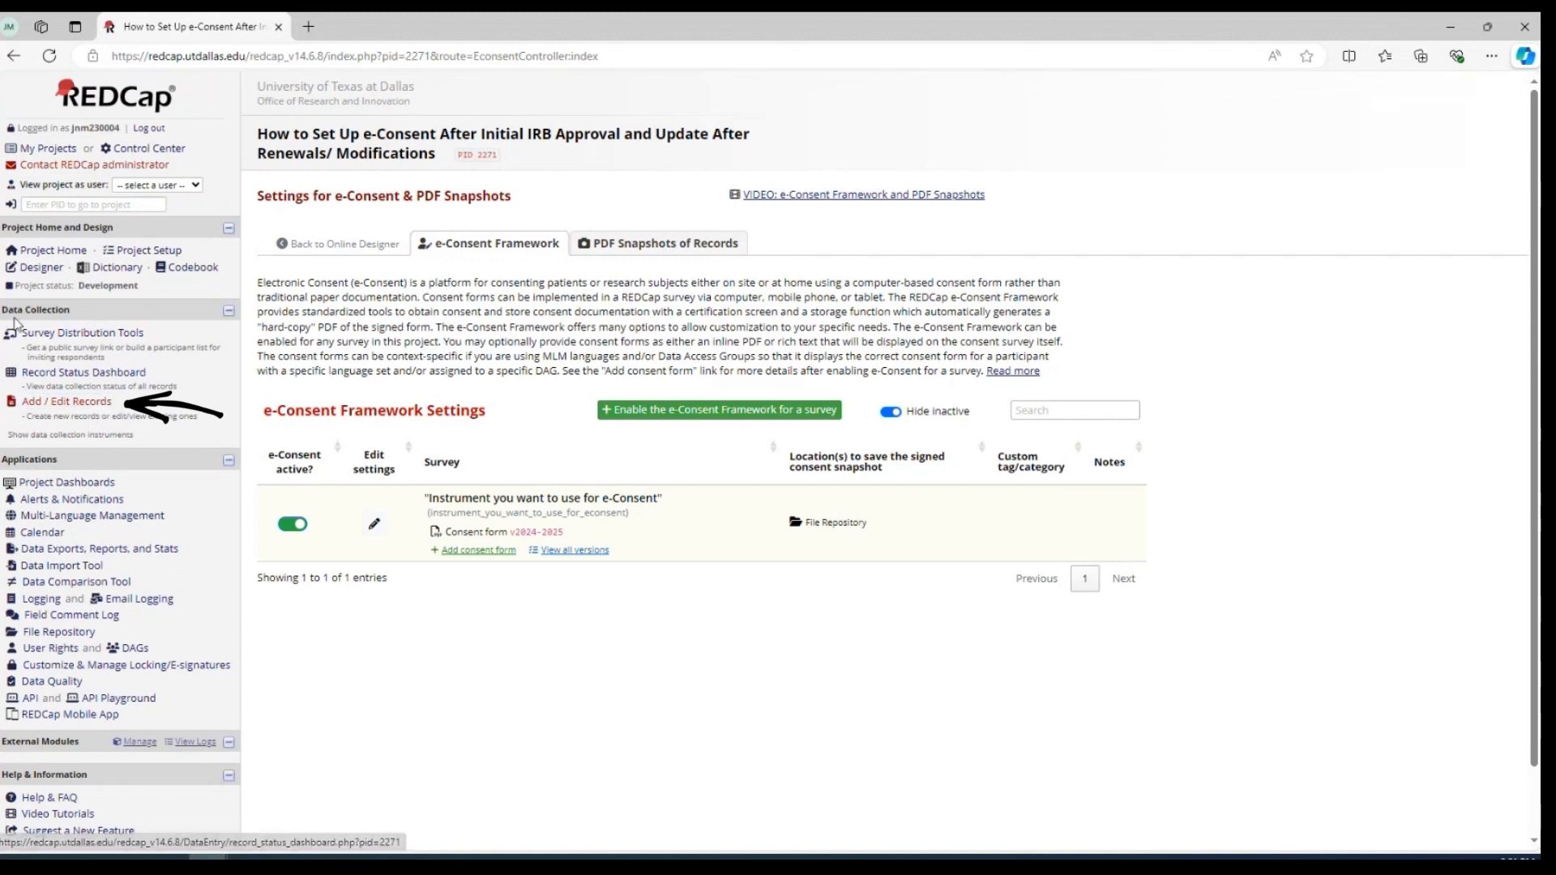
pyautogui.click(56, 407)
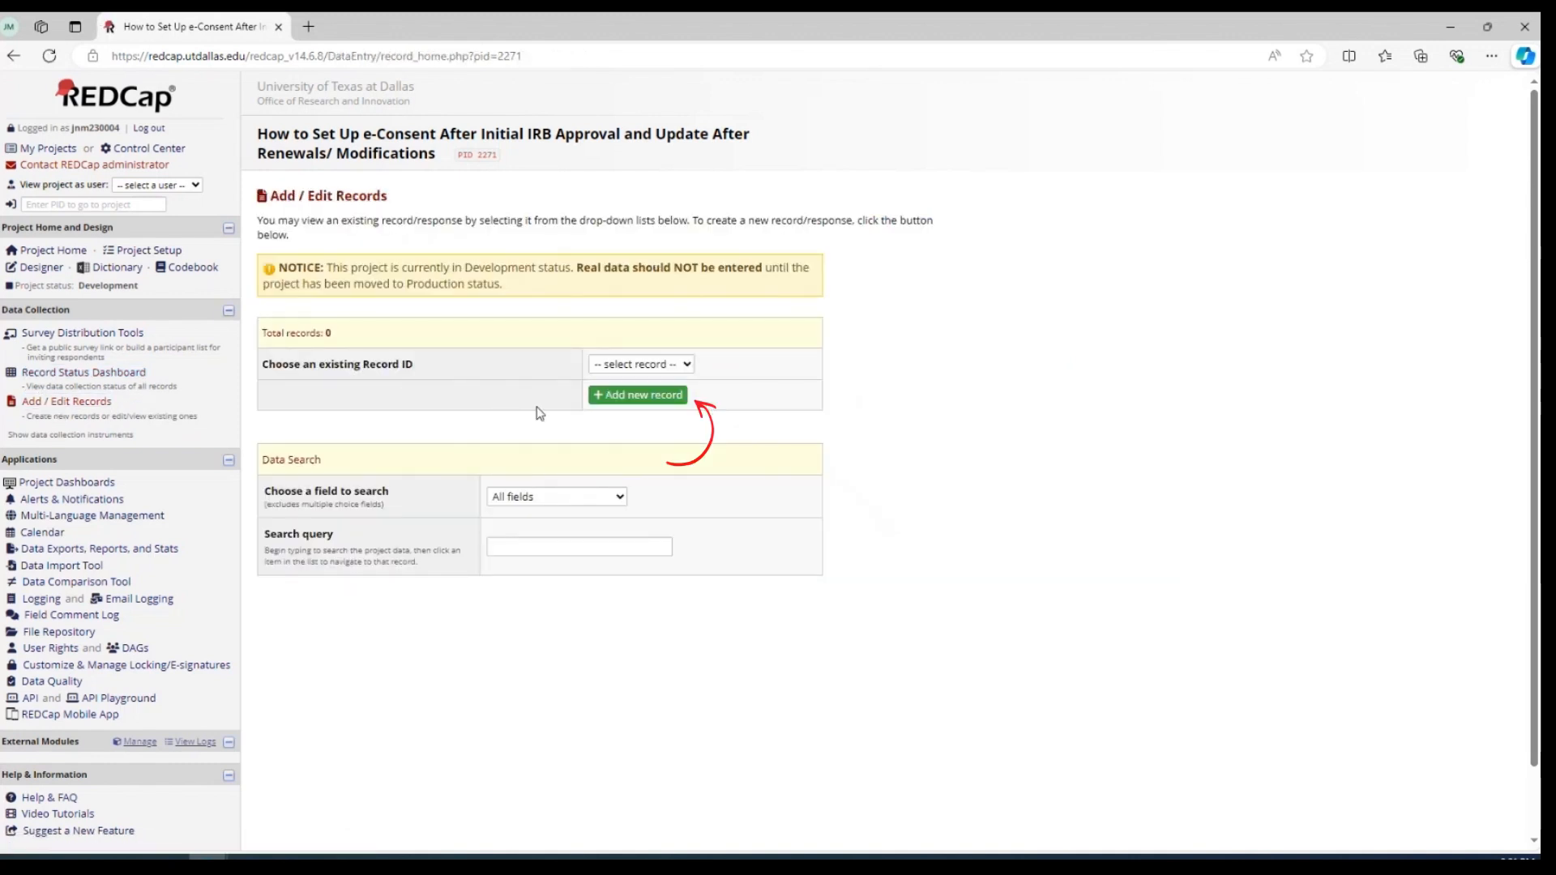
pyautogui.click(626, 400)
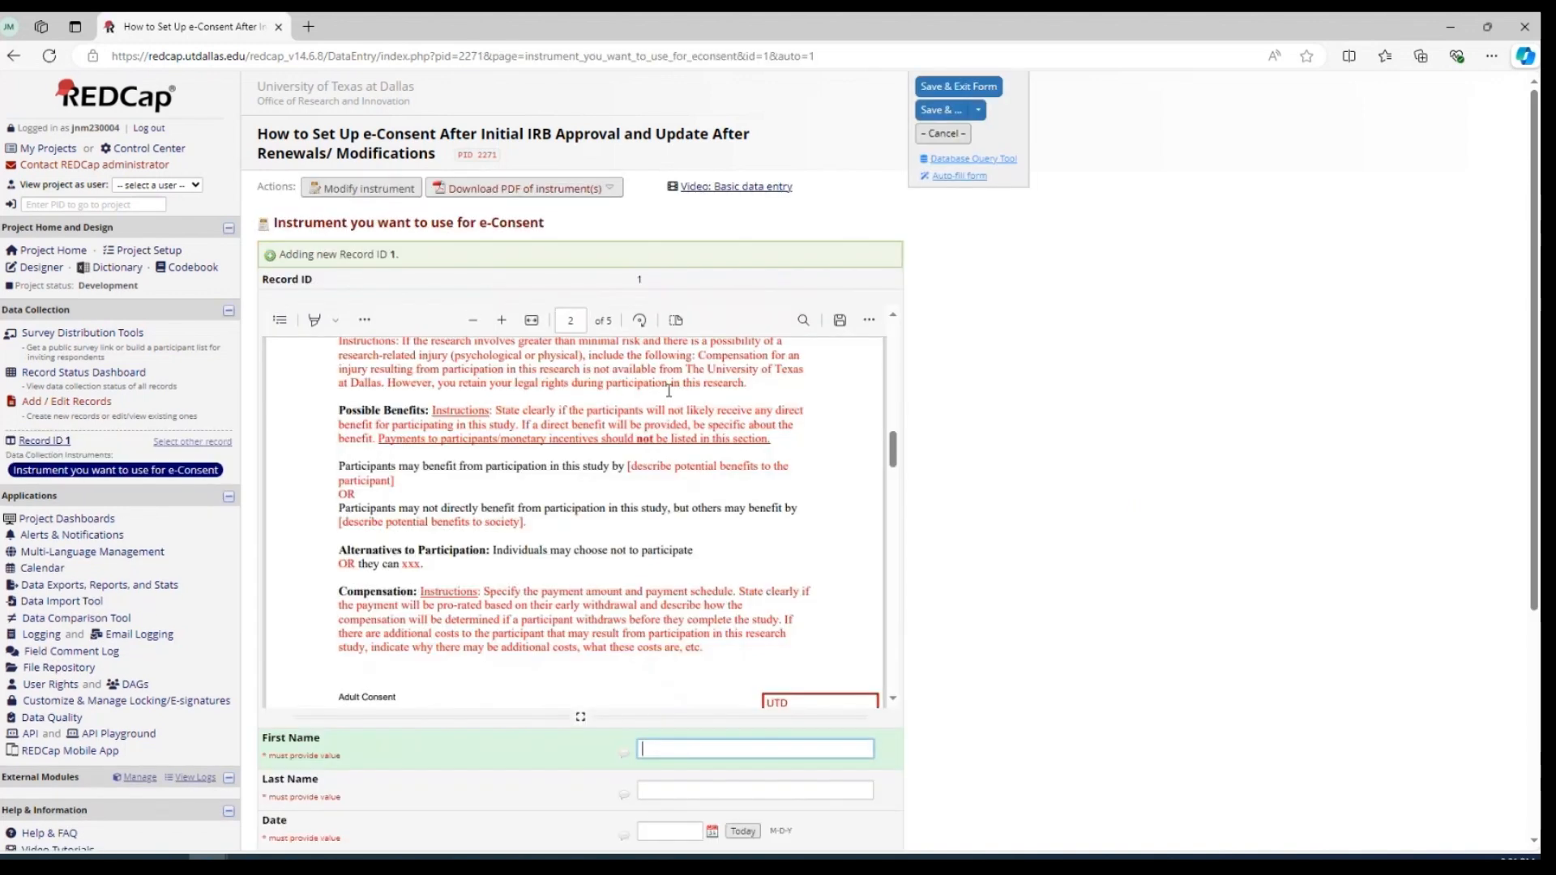
pyautogui.scroll(2, 664, 397)
pyautogui.scroll(-5, 771, 406)
pyautogui.scroll(-10, 783, 427)
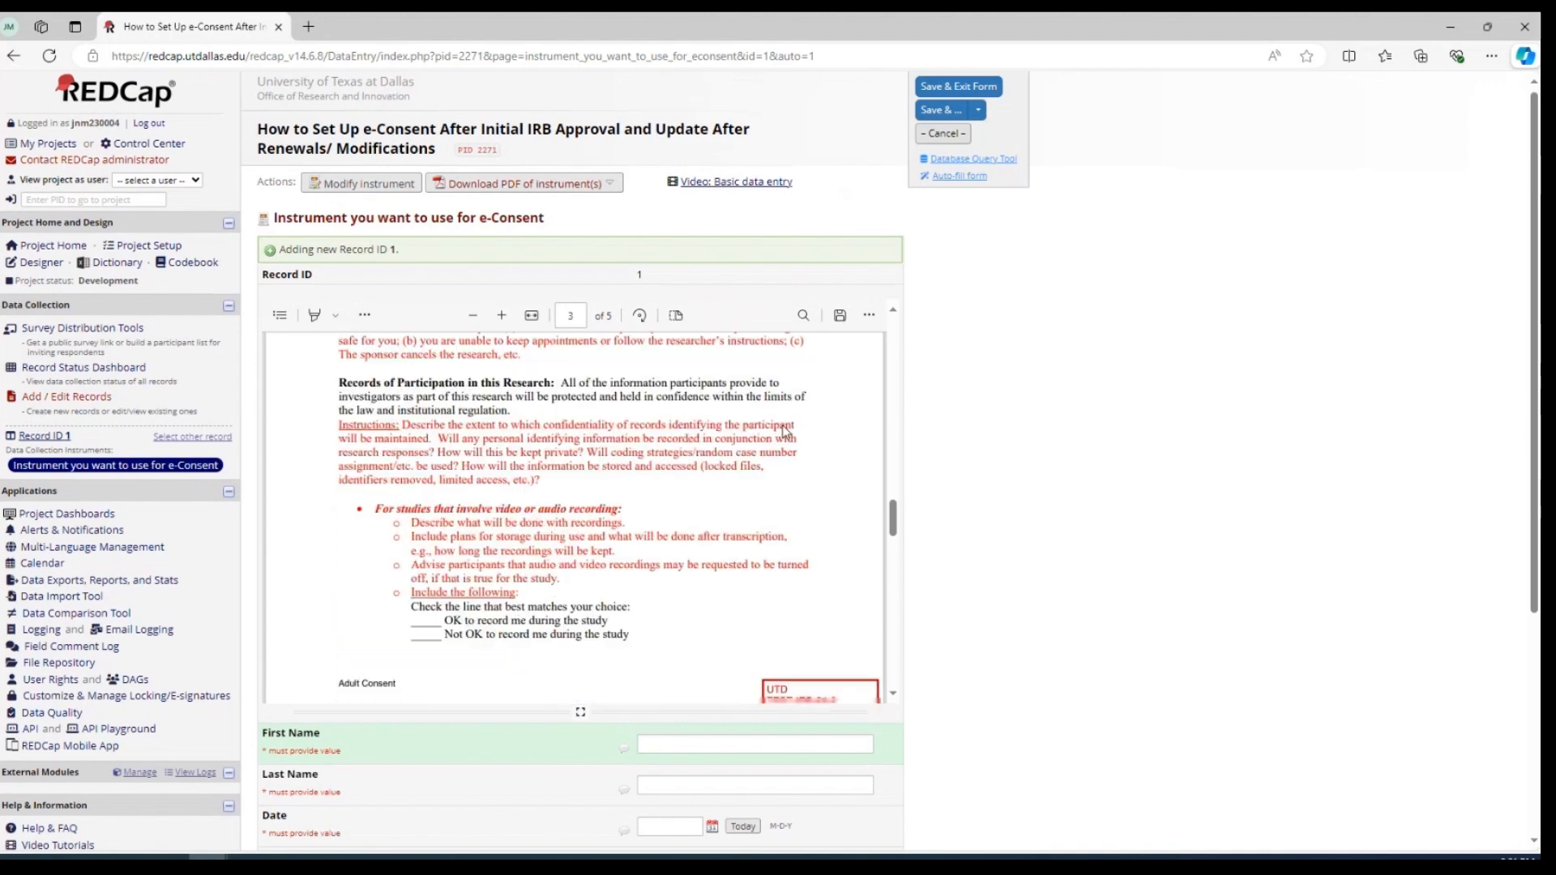
pyautogui.scroll(-2, 927, 417)
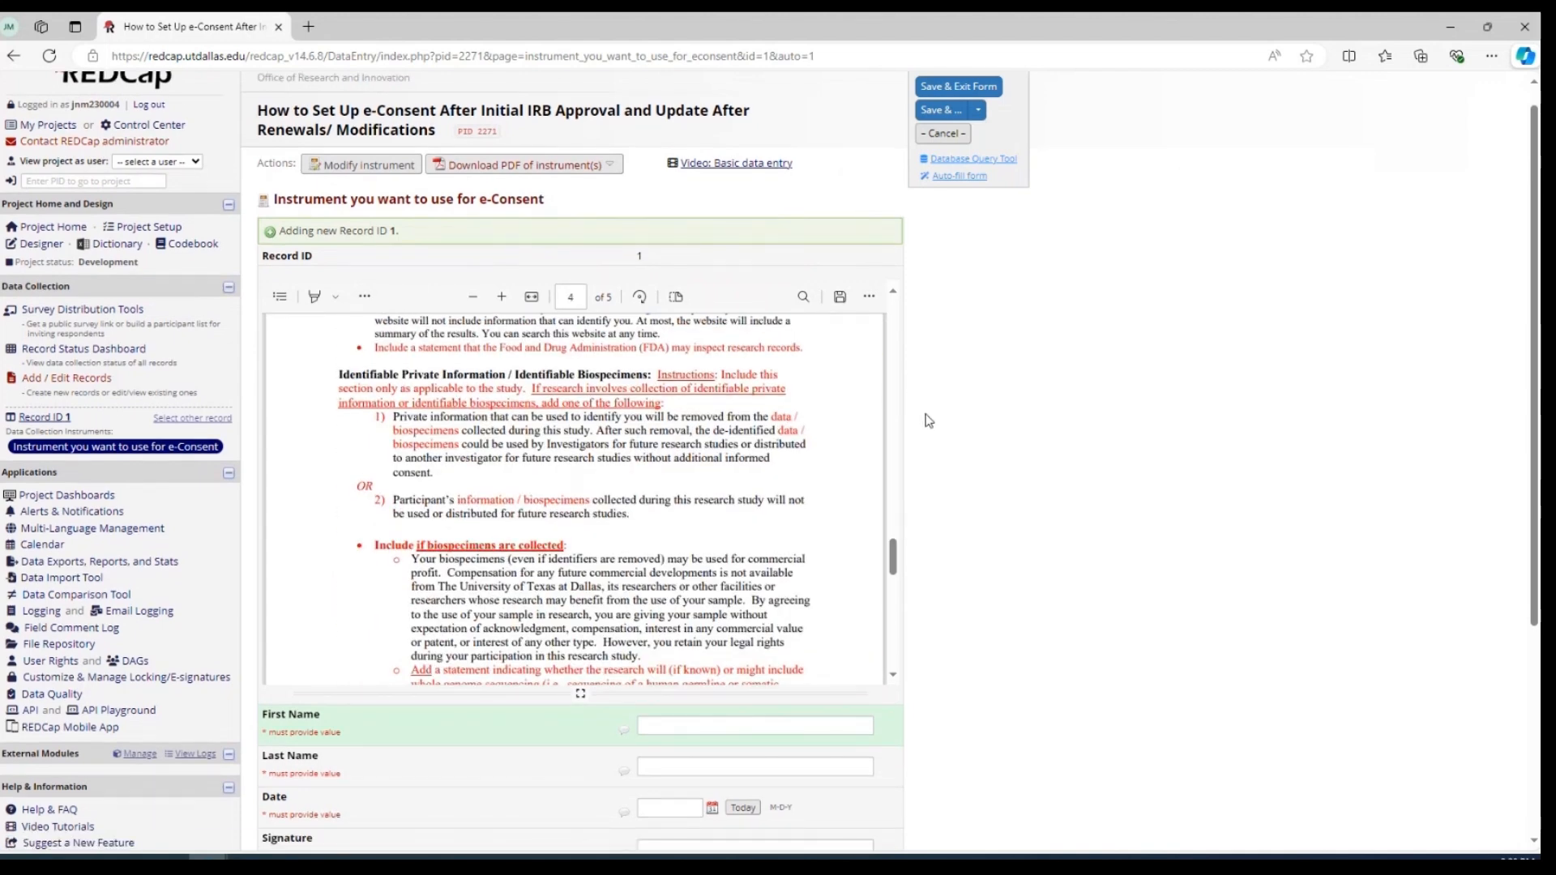
pyautogui.scroll(1, 603, 407)
pyautogui.scroll(3, 603, 407)
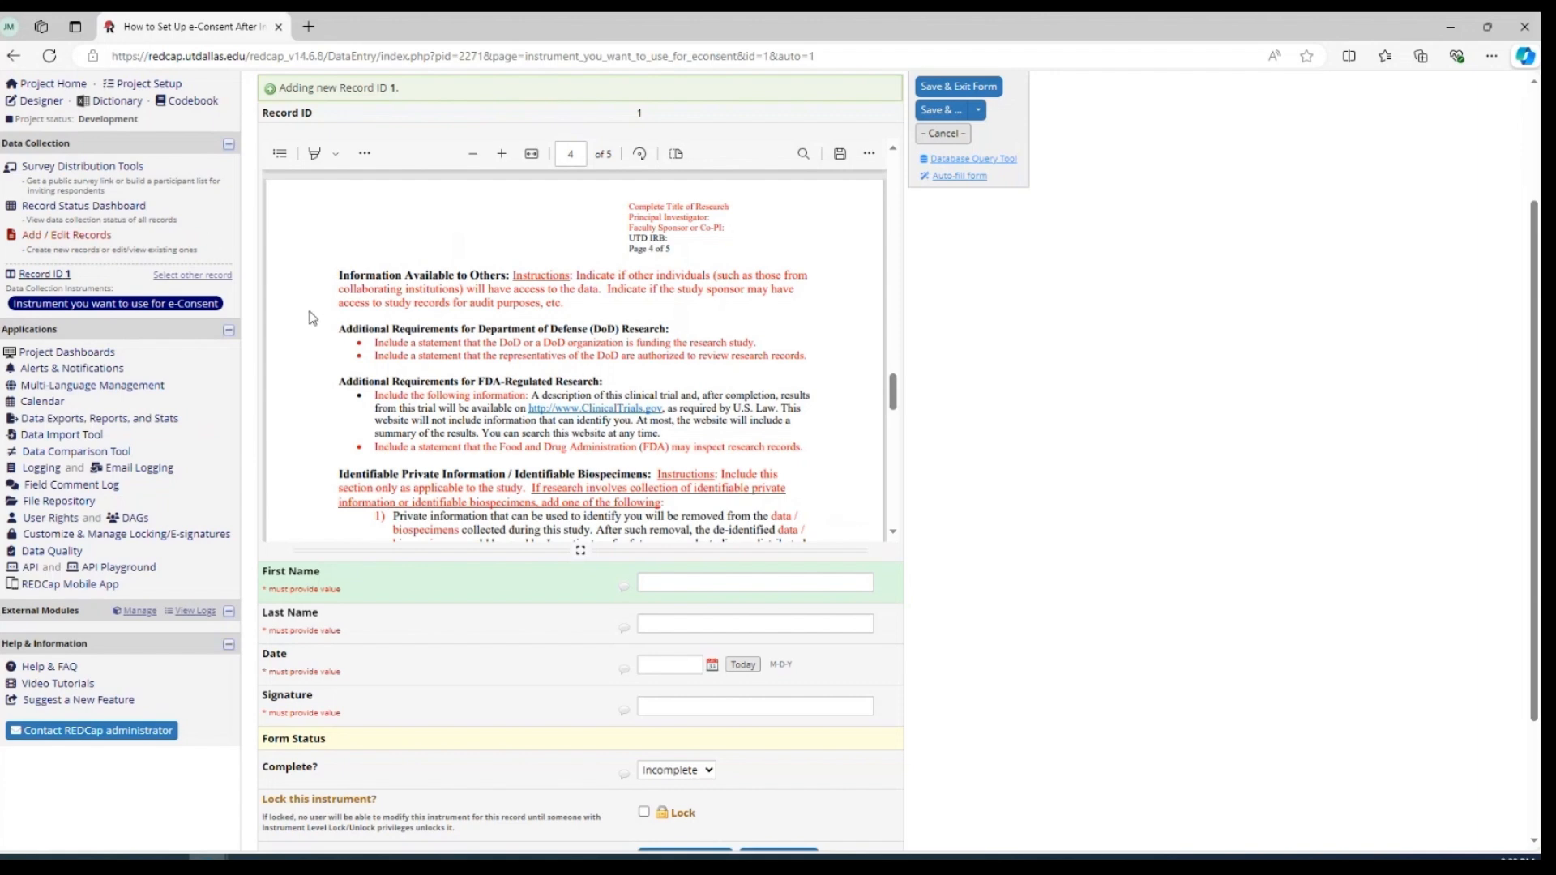
pyautogui.scroll(1, 208, 393)
pyautogui.scroll(1, 207, 393)
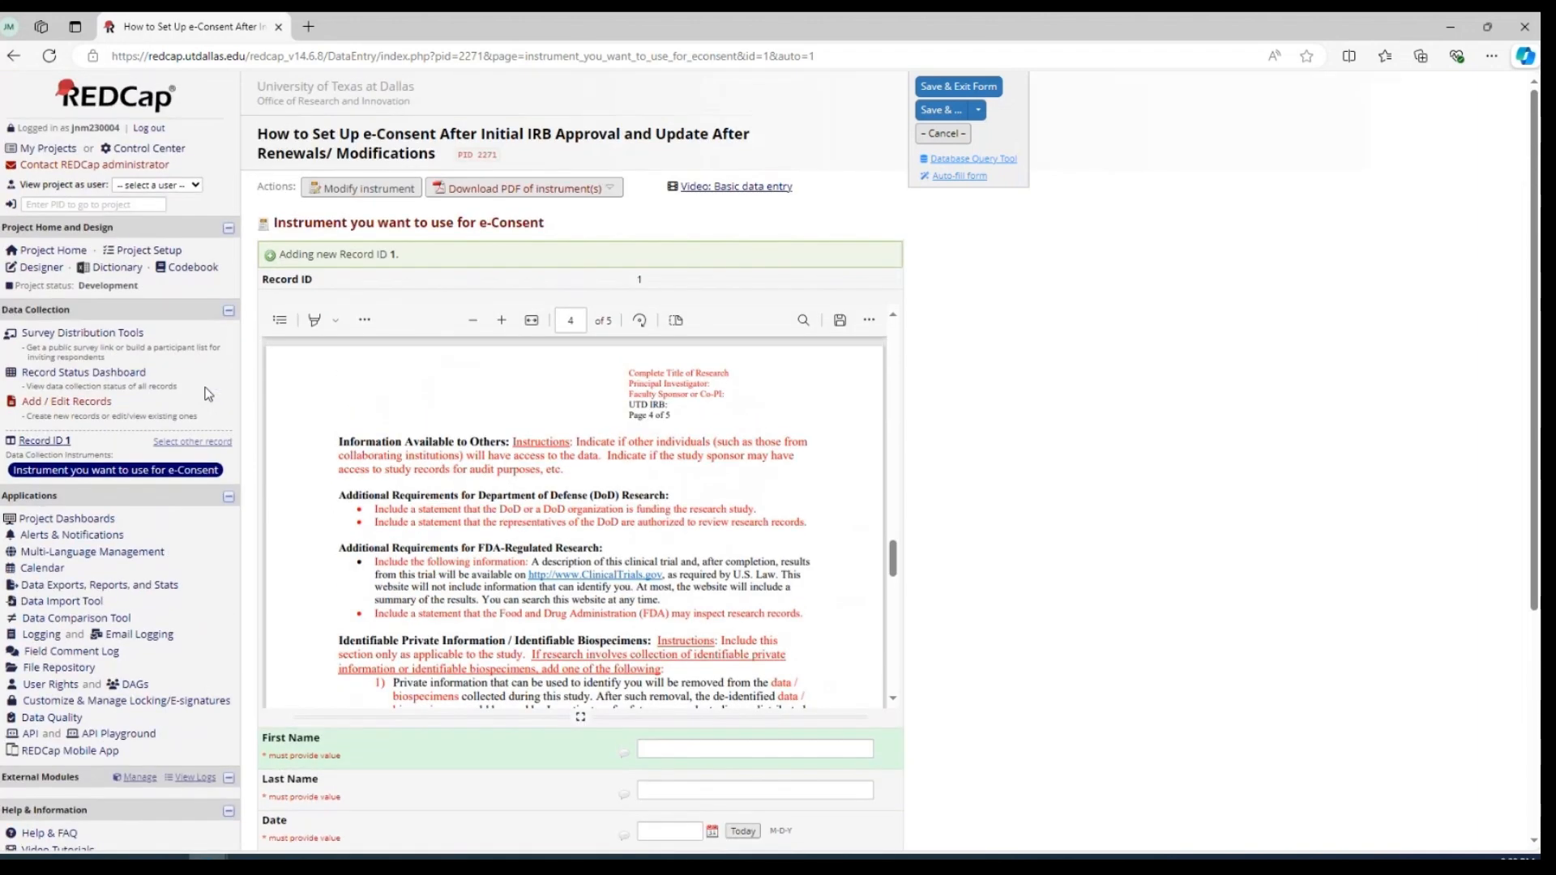
# Return to the project's e-Consent settings through the Online Designer and start adding another consent form to the survey
pyautogui.click(42, 268)
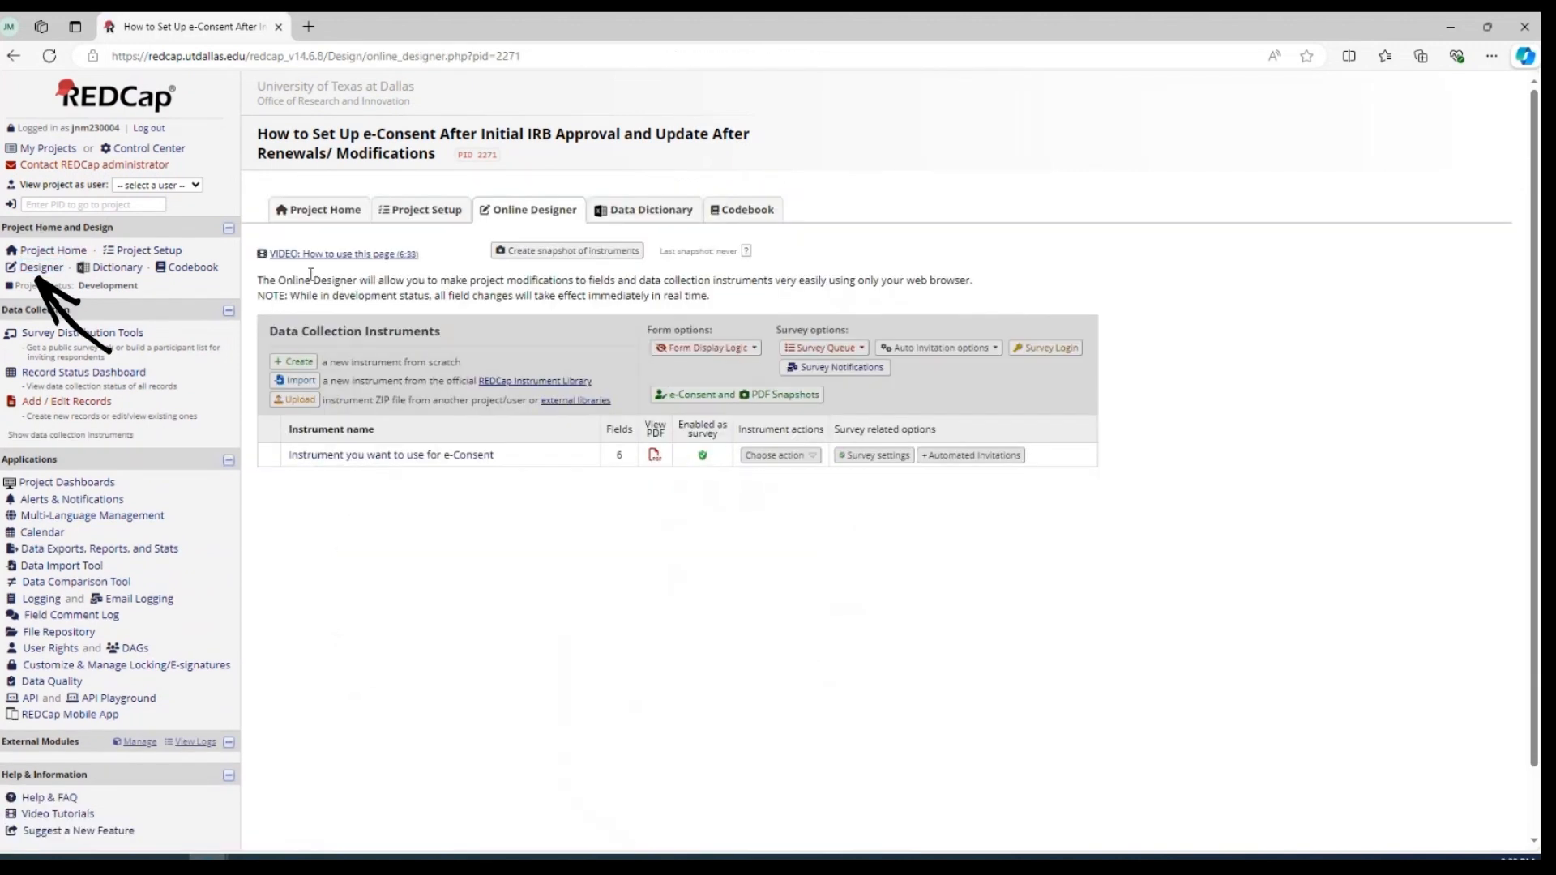
pyautogui.click(664, 397)
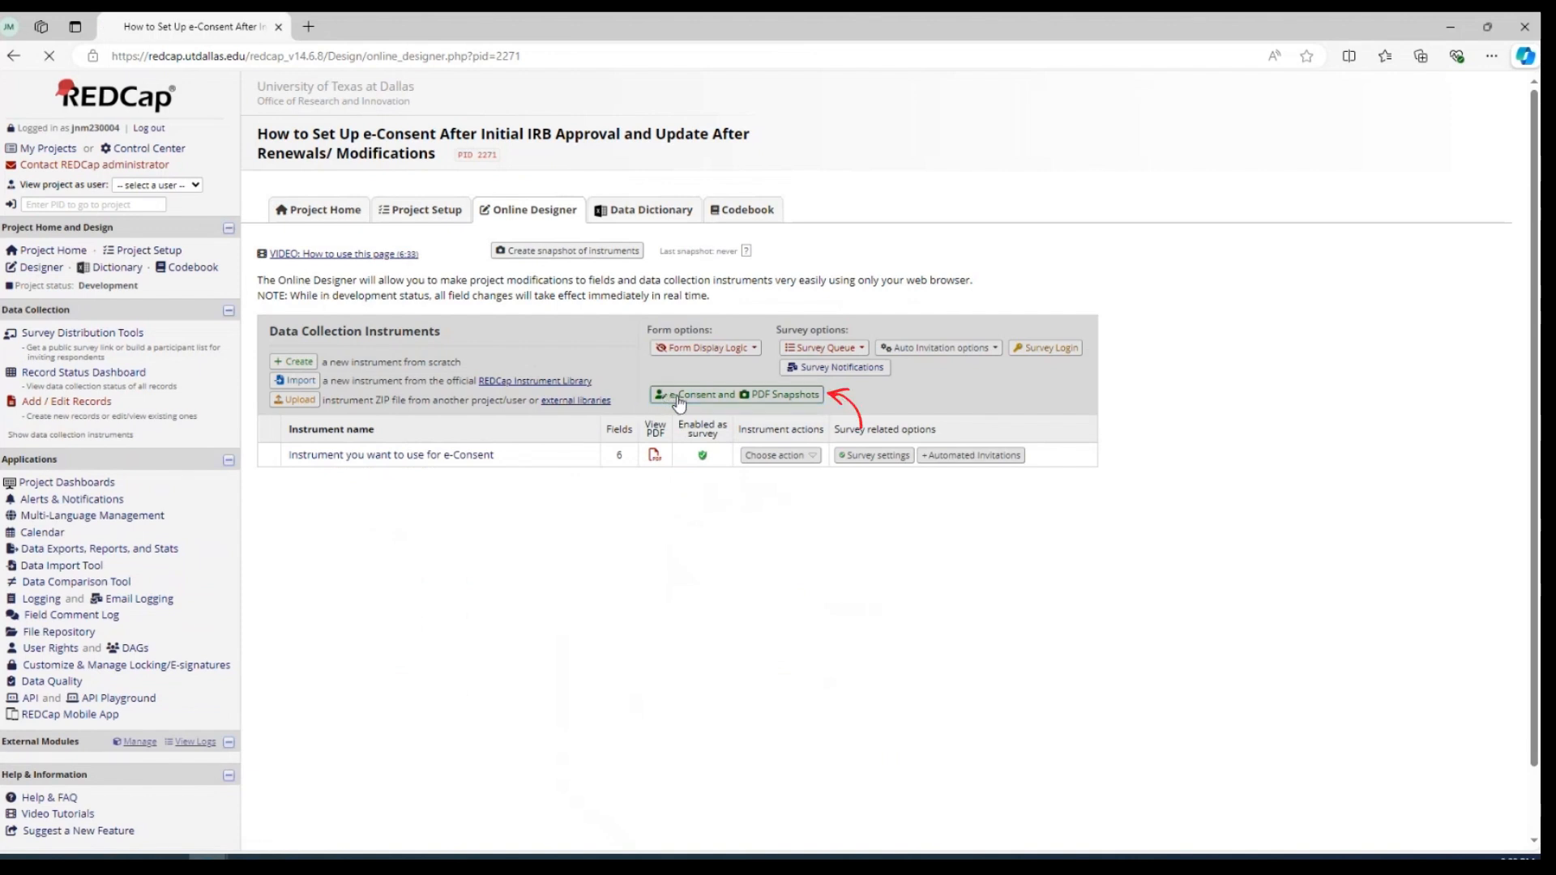
pyautogui.scroll(-1, 512, 369)
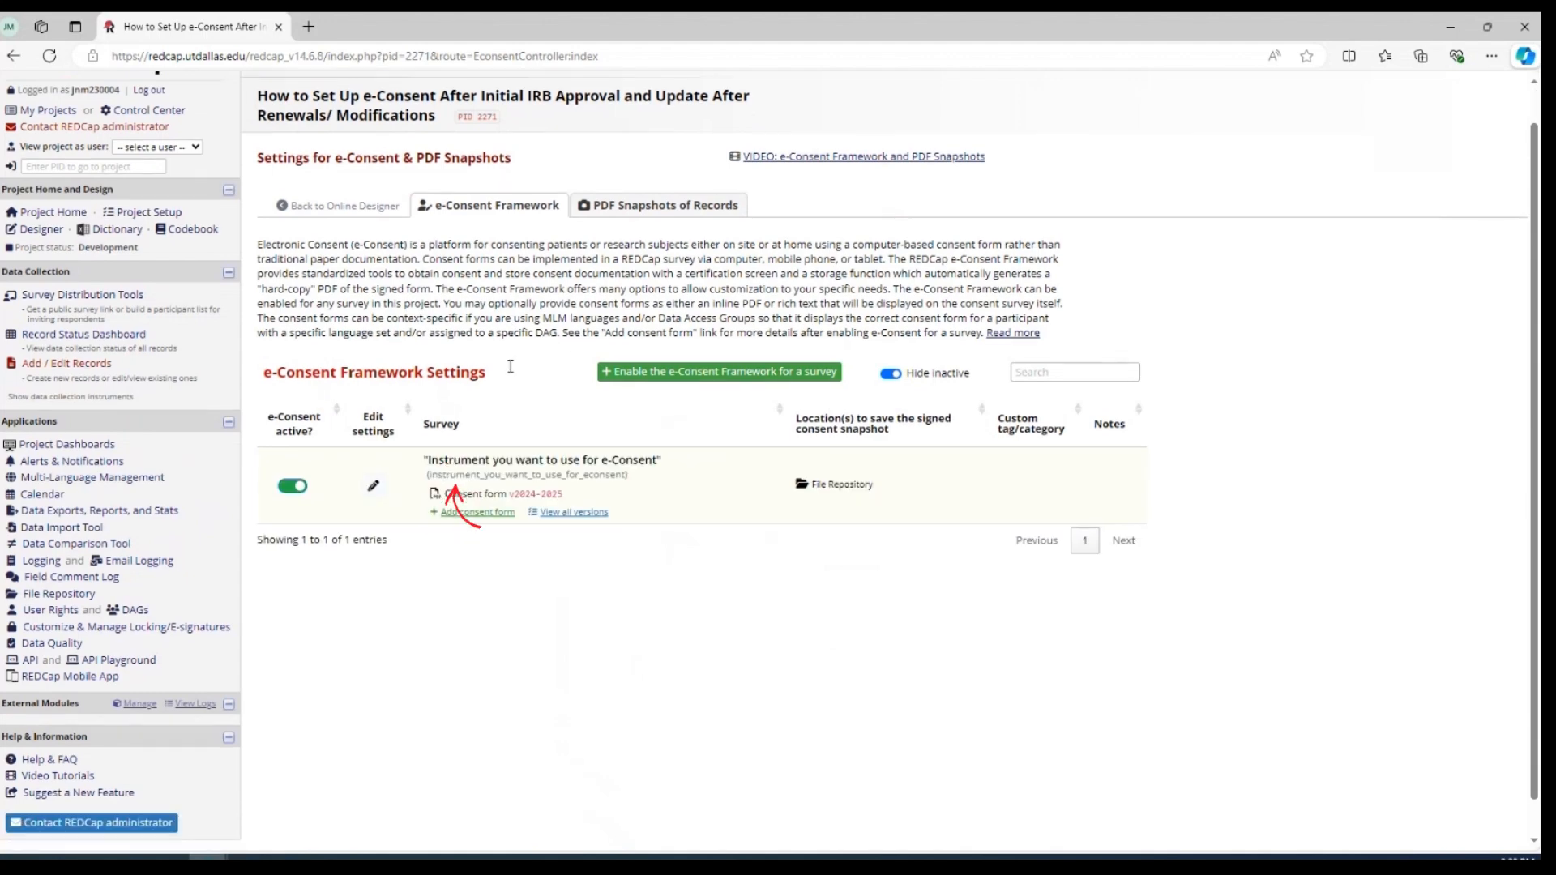
pyautogui.click(453, 477)
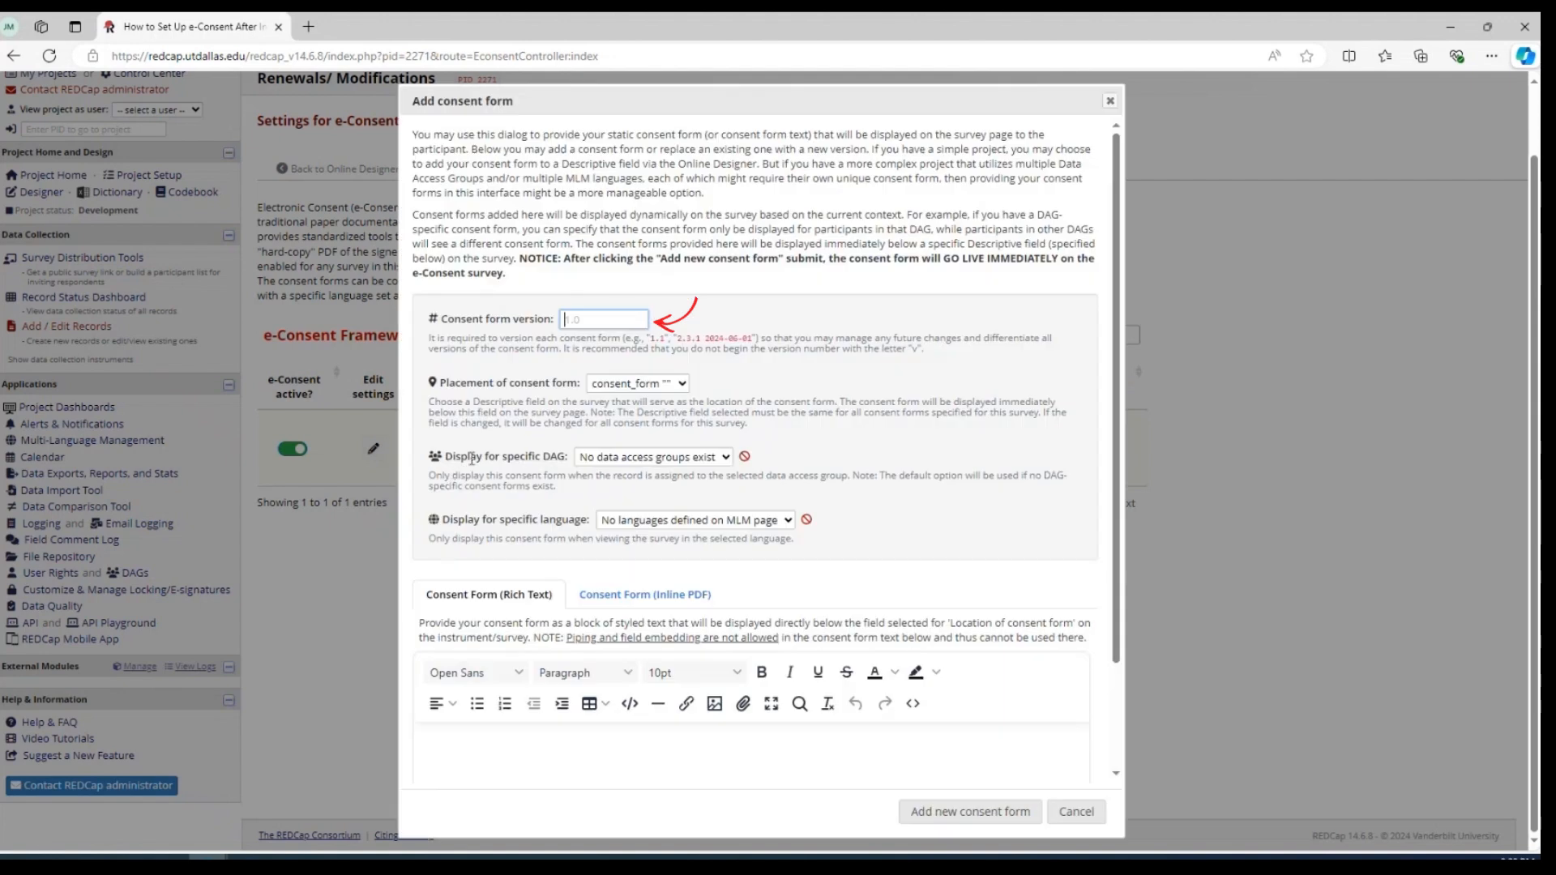
# Set the new consent form's version to 2025-2026
pyautogui.click(581, 318)
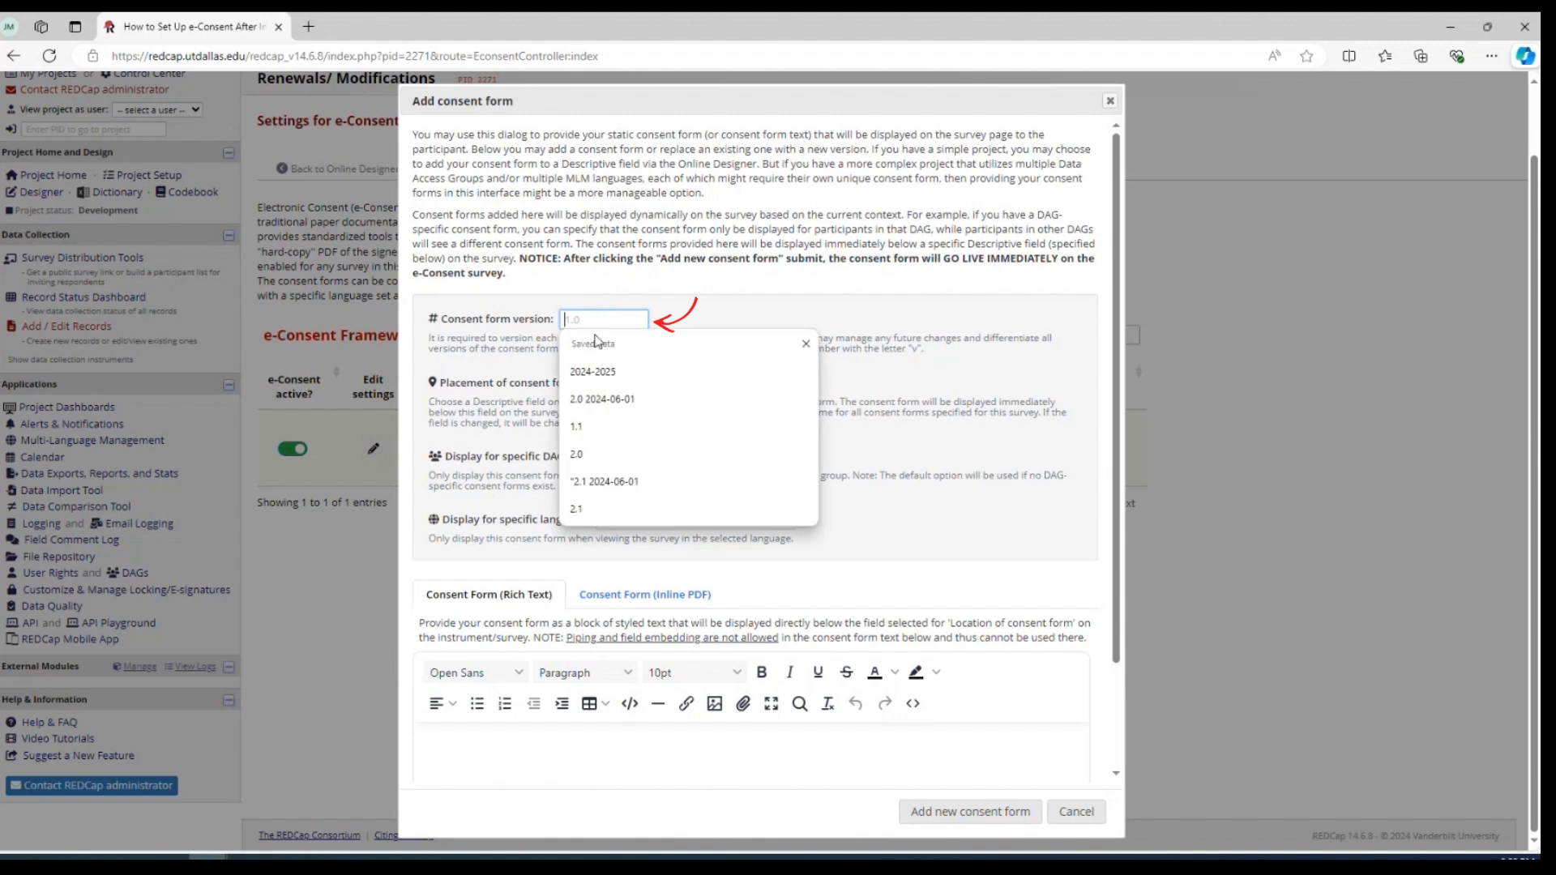
pyautogui.click(595, 371)
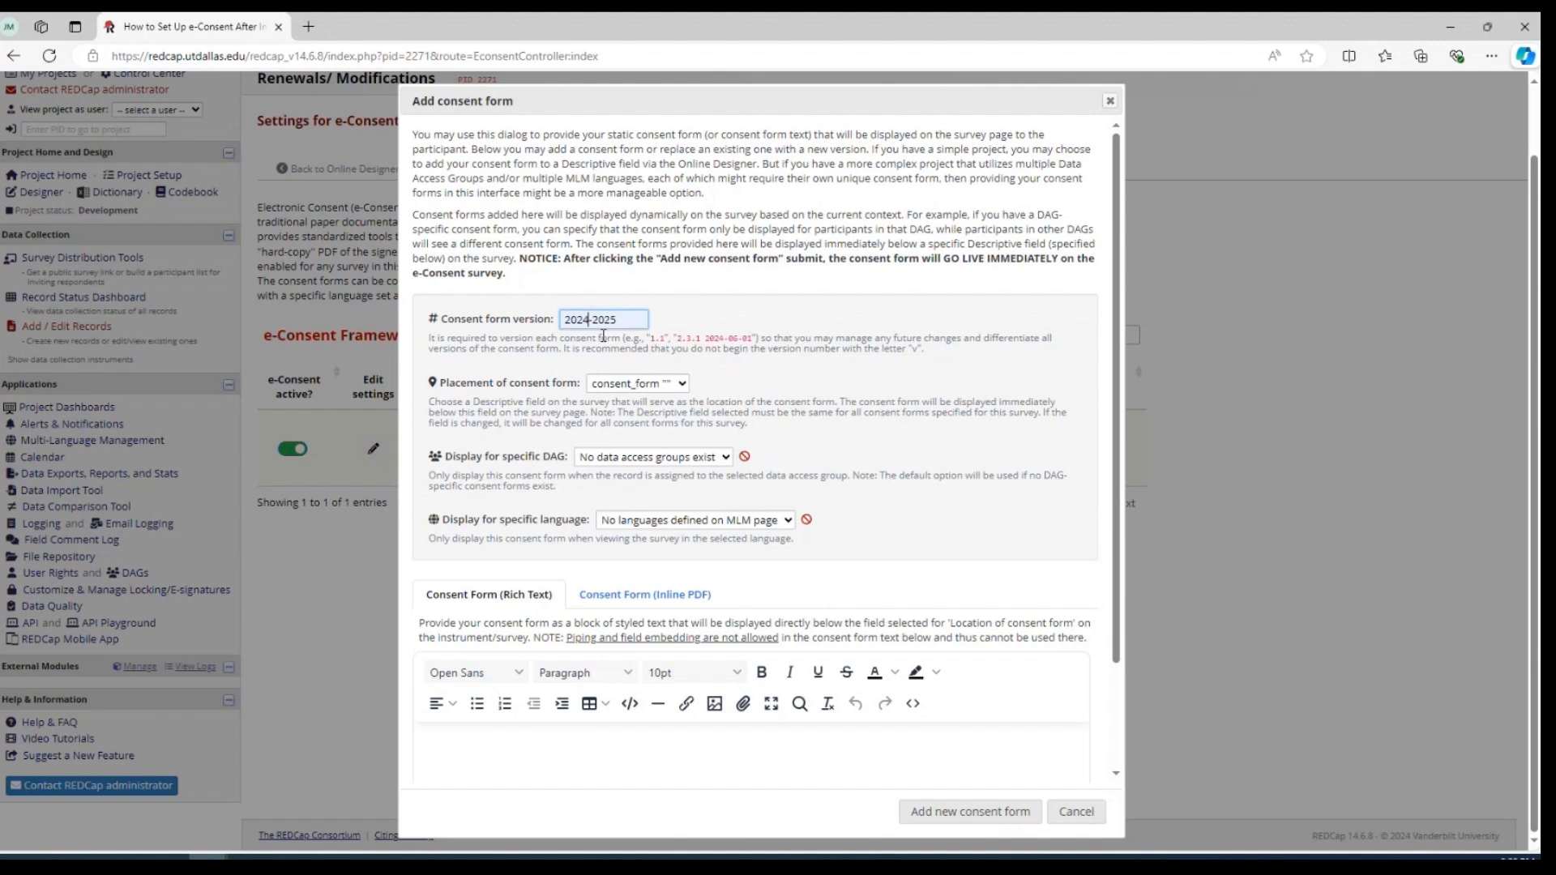
pyautogui.press('BackSpace')
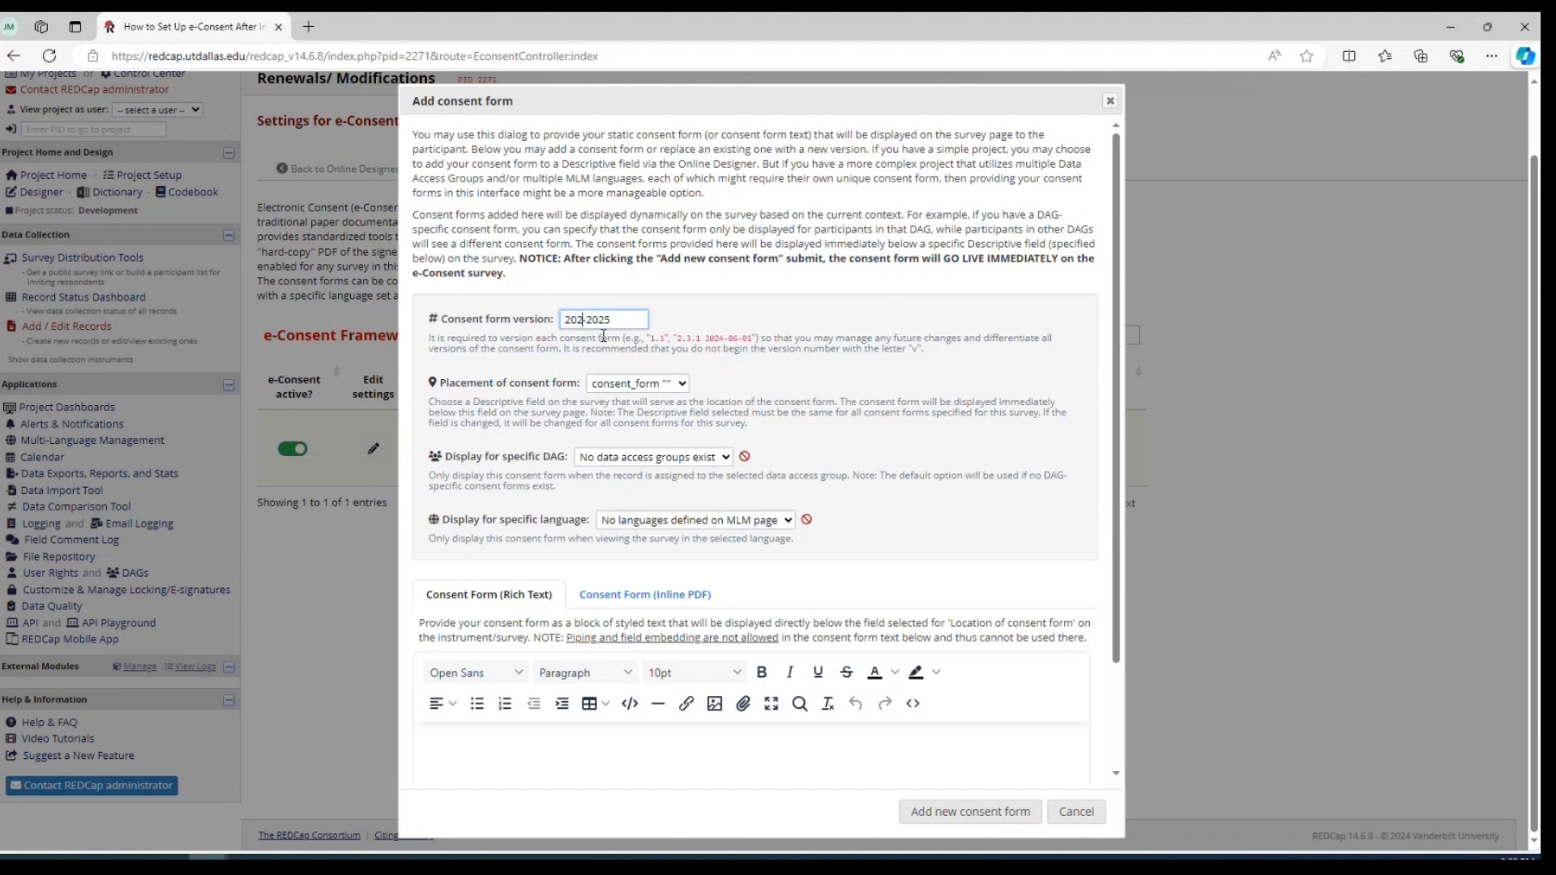
pyautogui.write('5')
pyautogui.press('BackSpace')
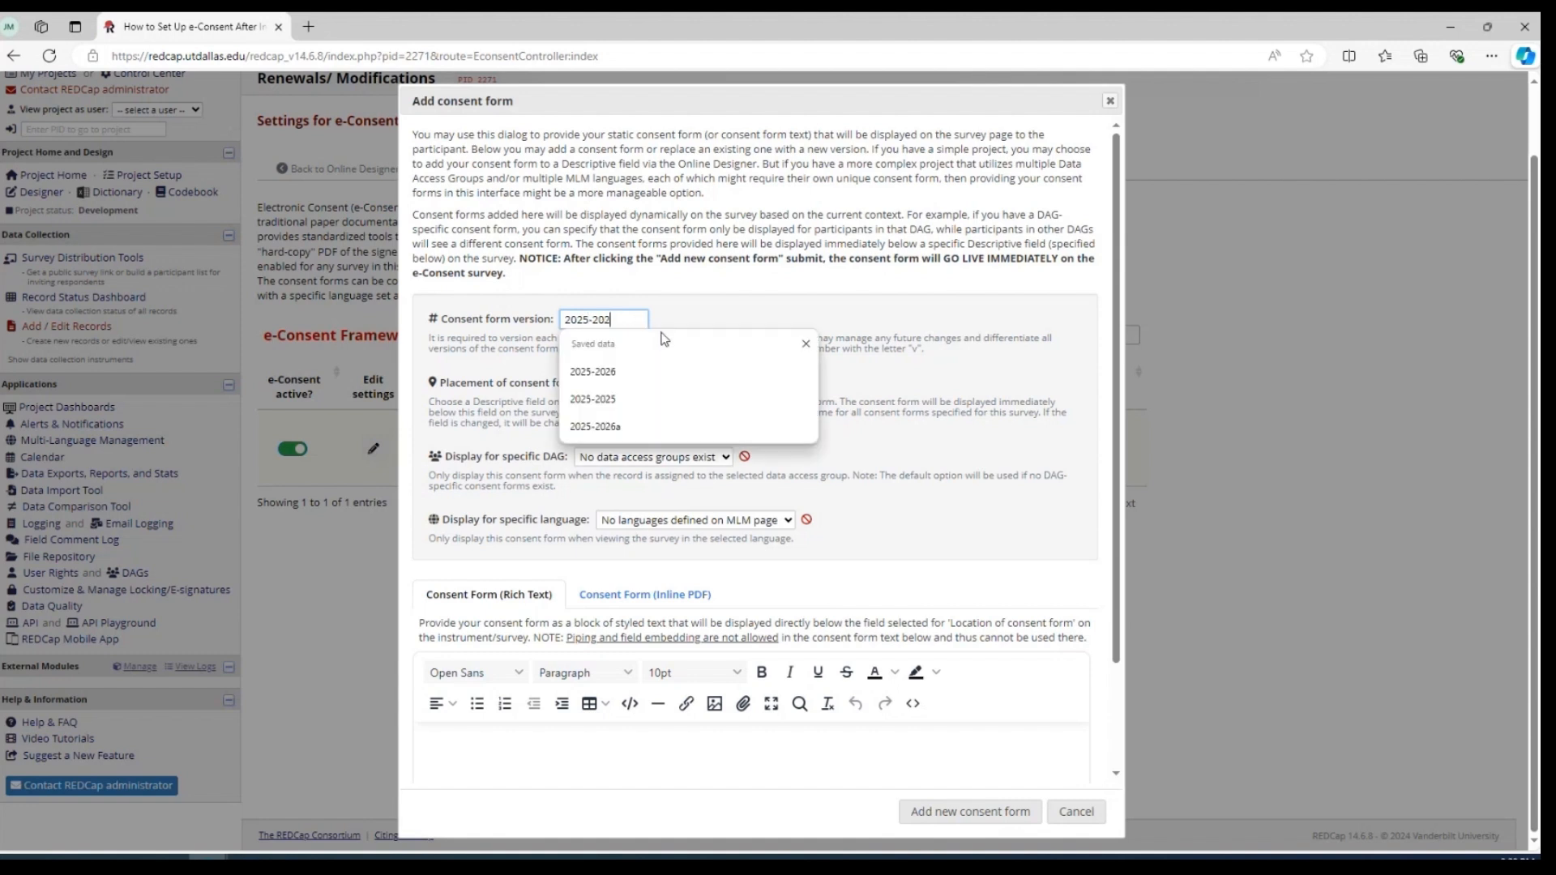
pyautogui.write('6')
pyautogui.click(702, 320)
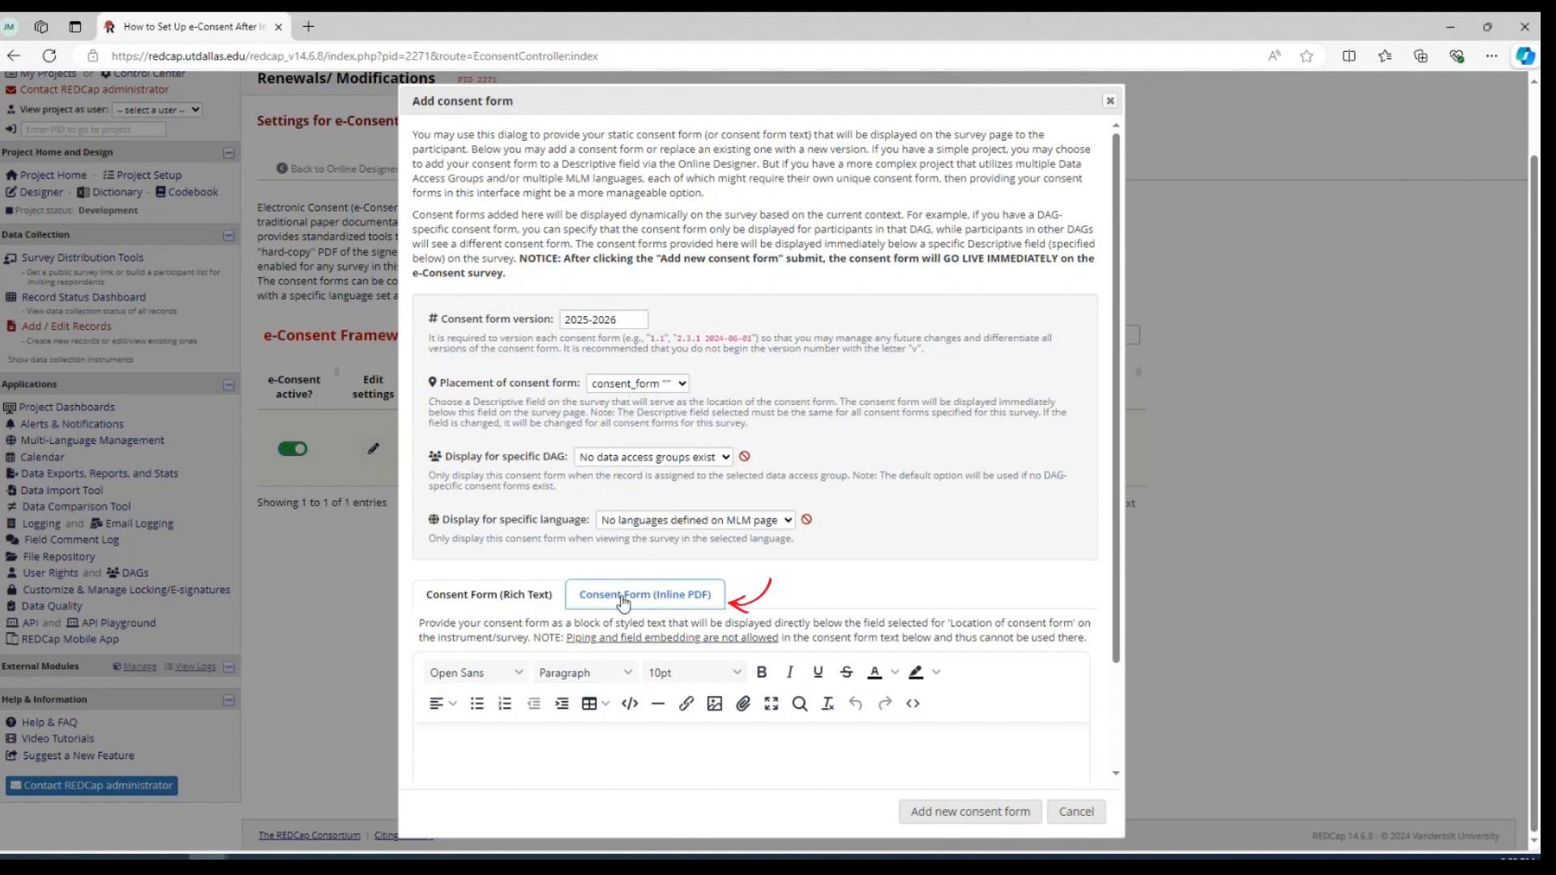
# Attach Consent - Test.pdf as the inline PDF for version 2025-2026 and add this new consent form to the survey
pyautogui.click(679, 596)
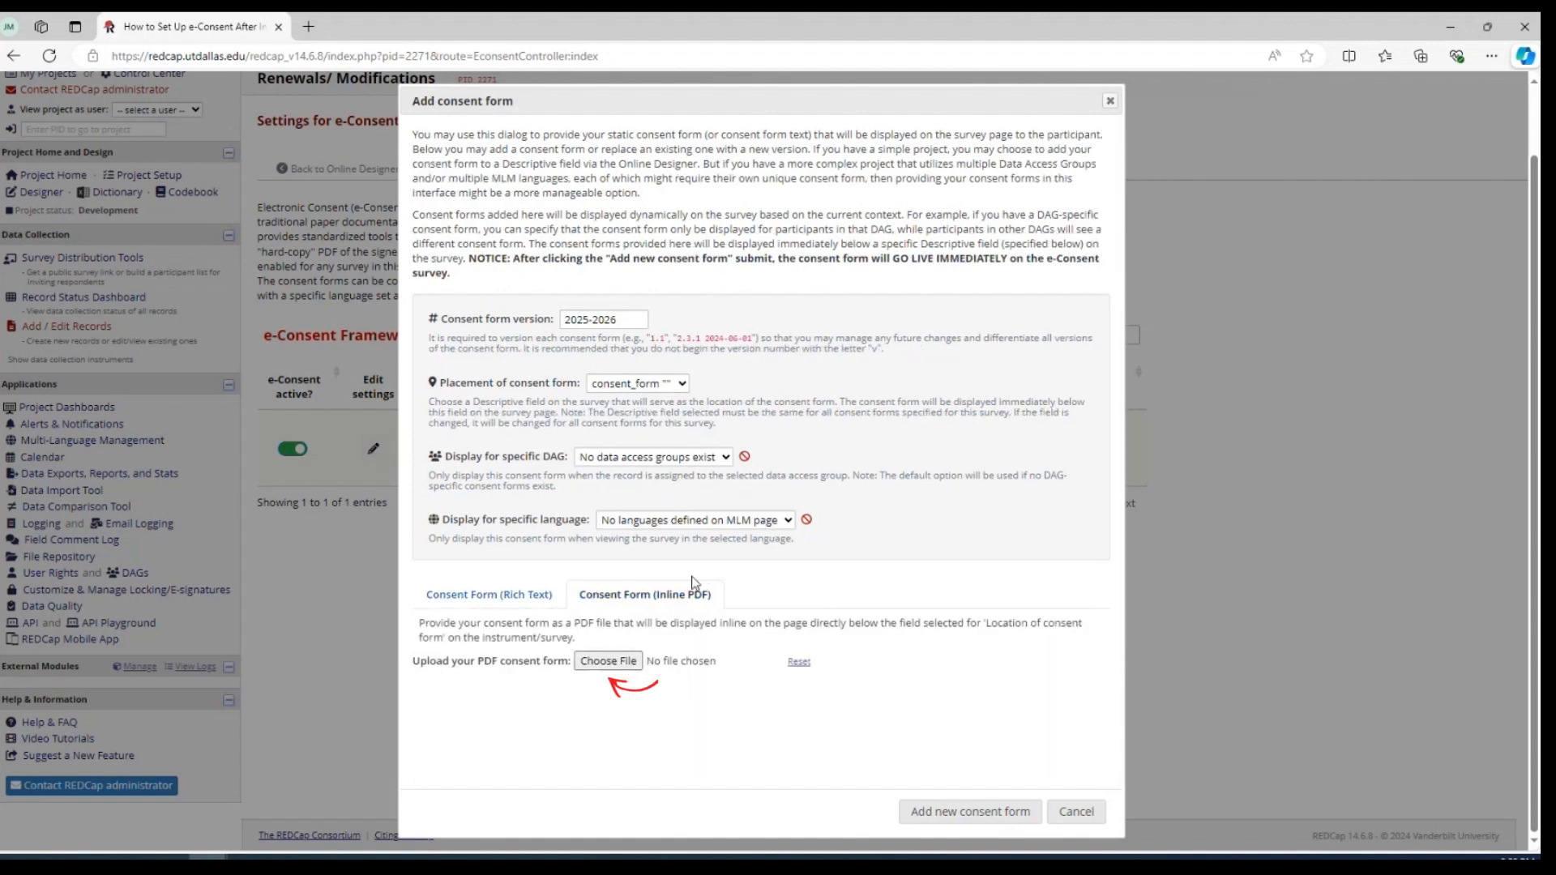
pyautogui.click(606, 661)
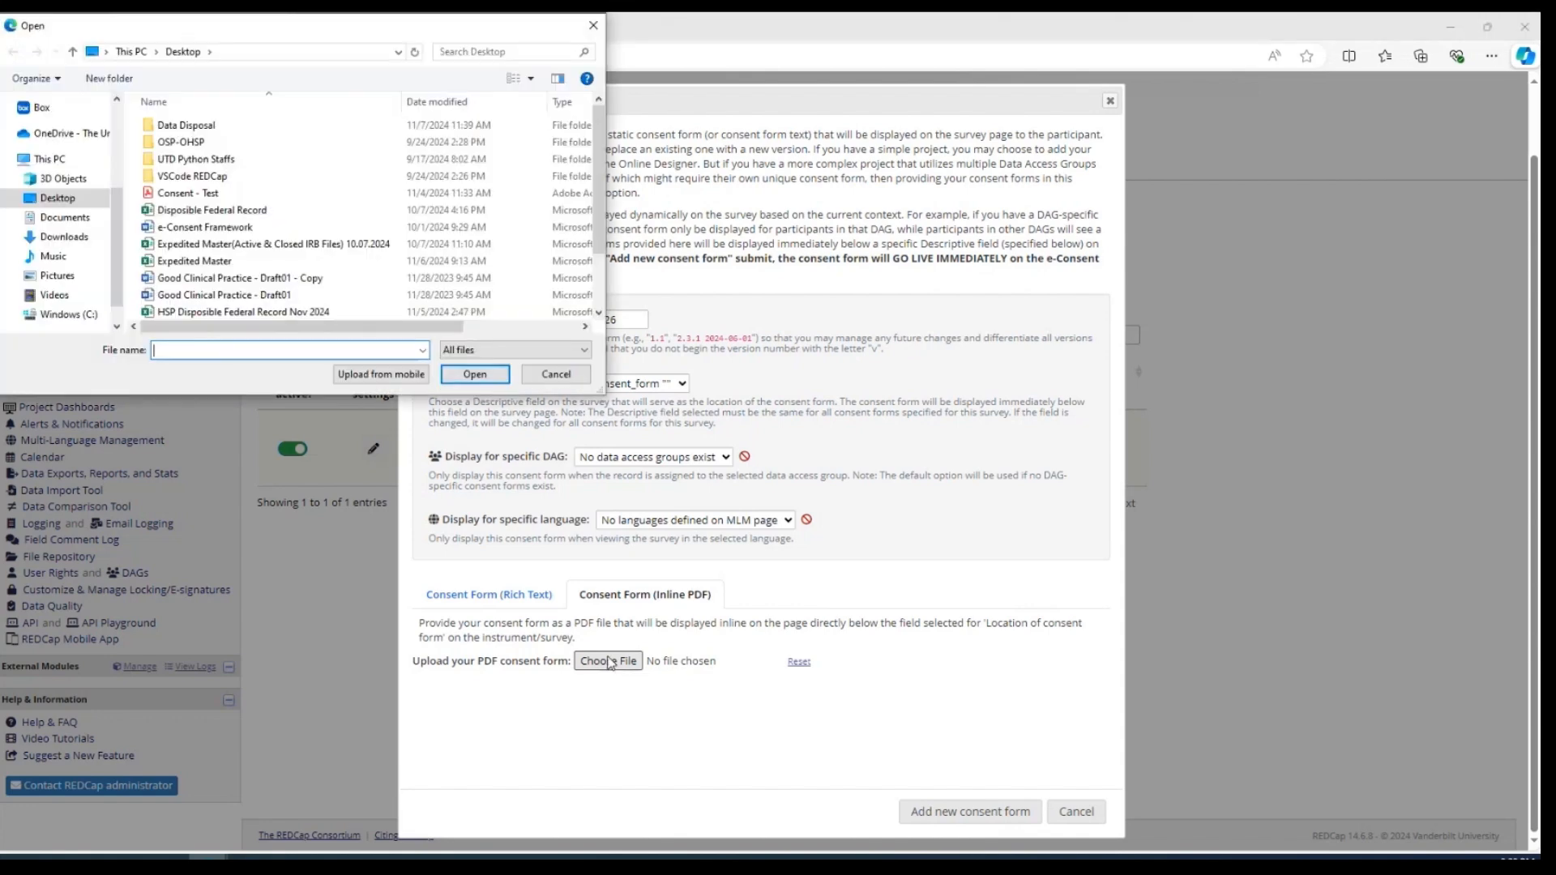
pyautogui.click(215, 196)
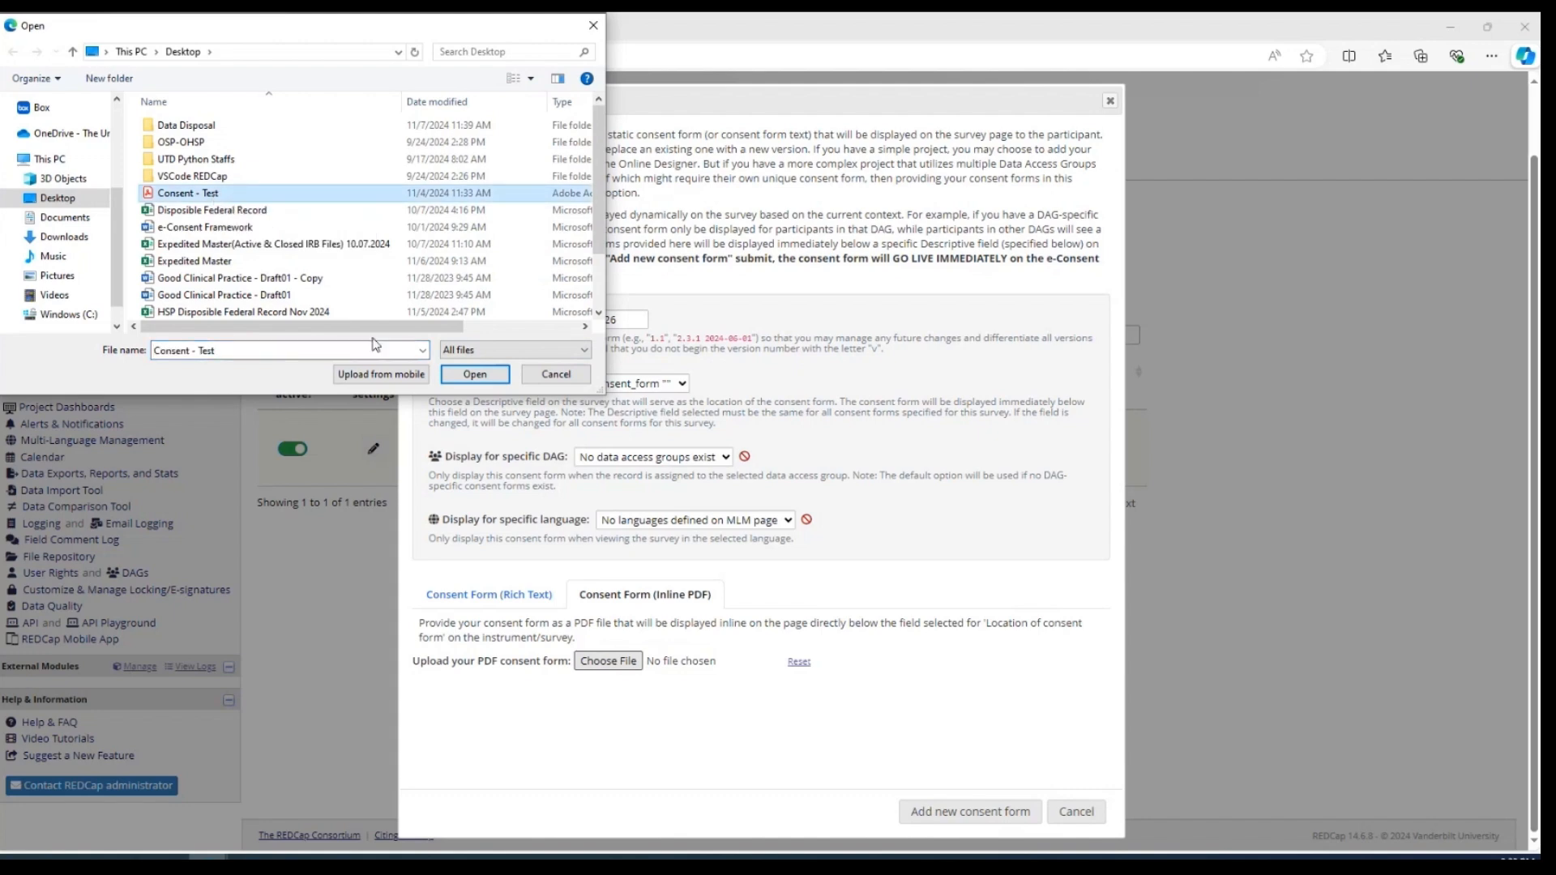
pyautogui.click(475, 374)
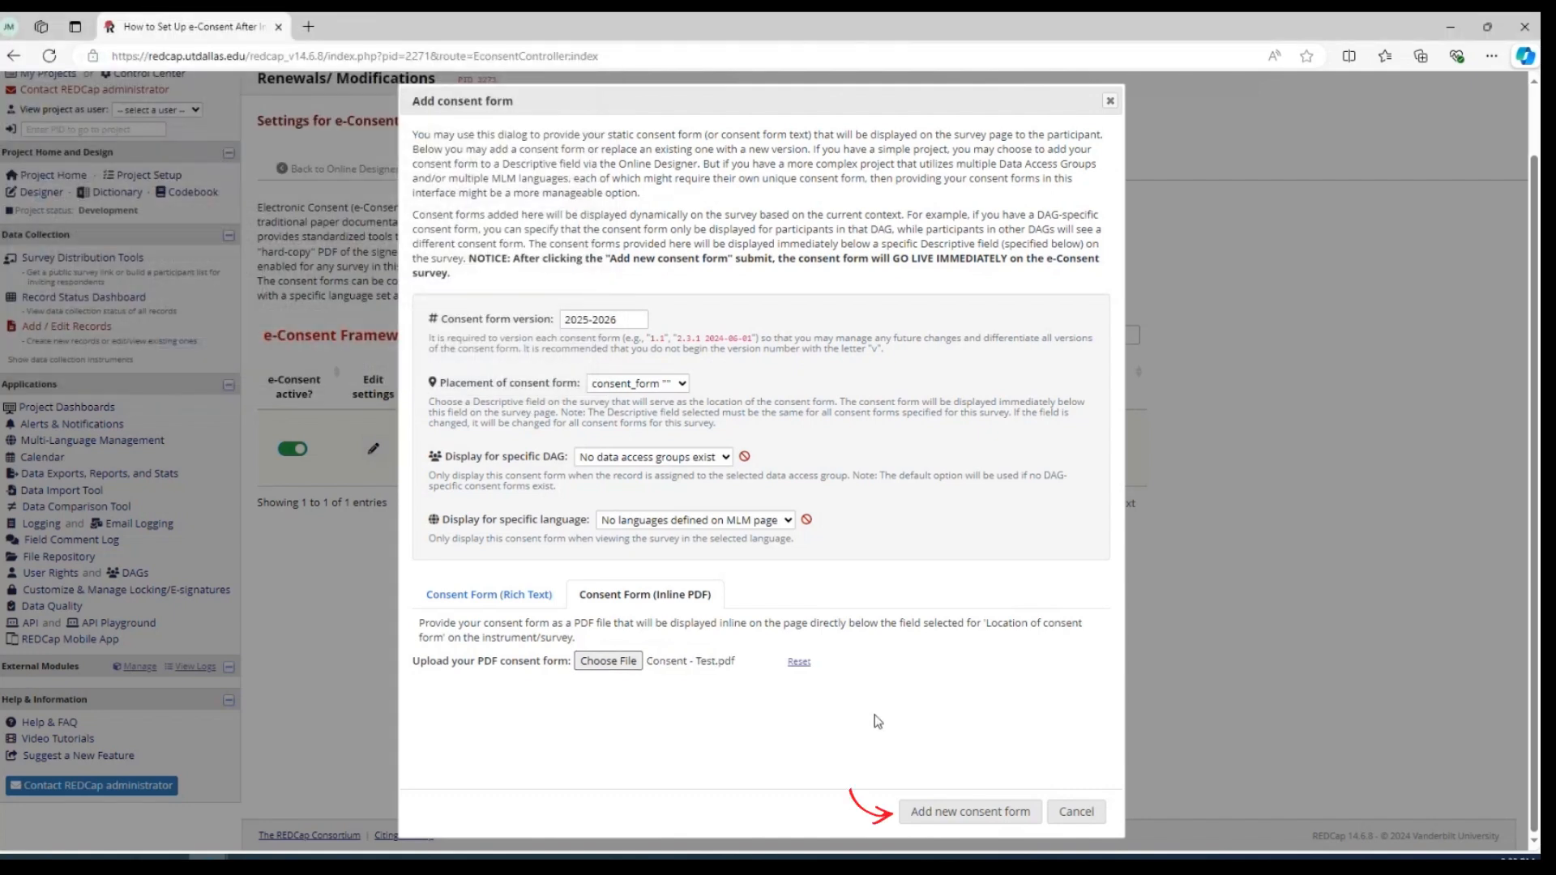
pyautogui.click(962, 814)
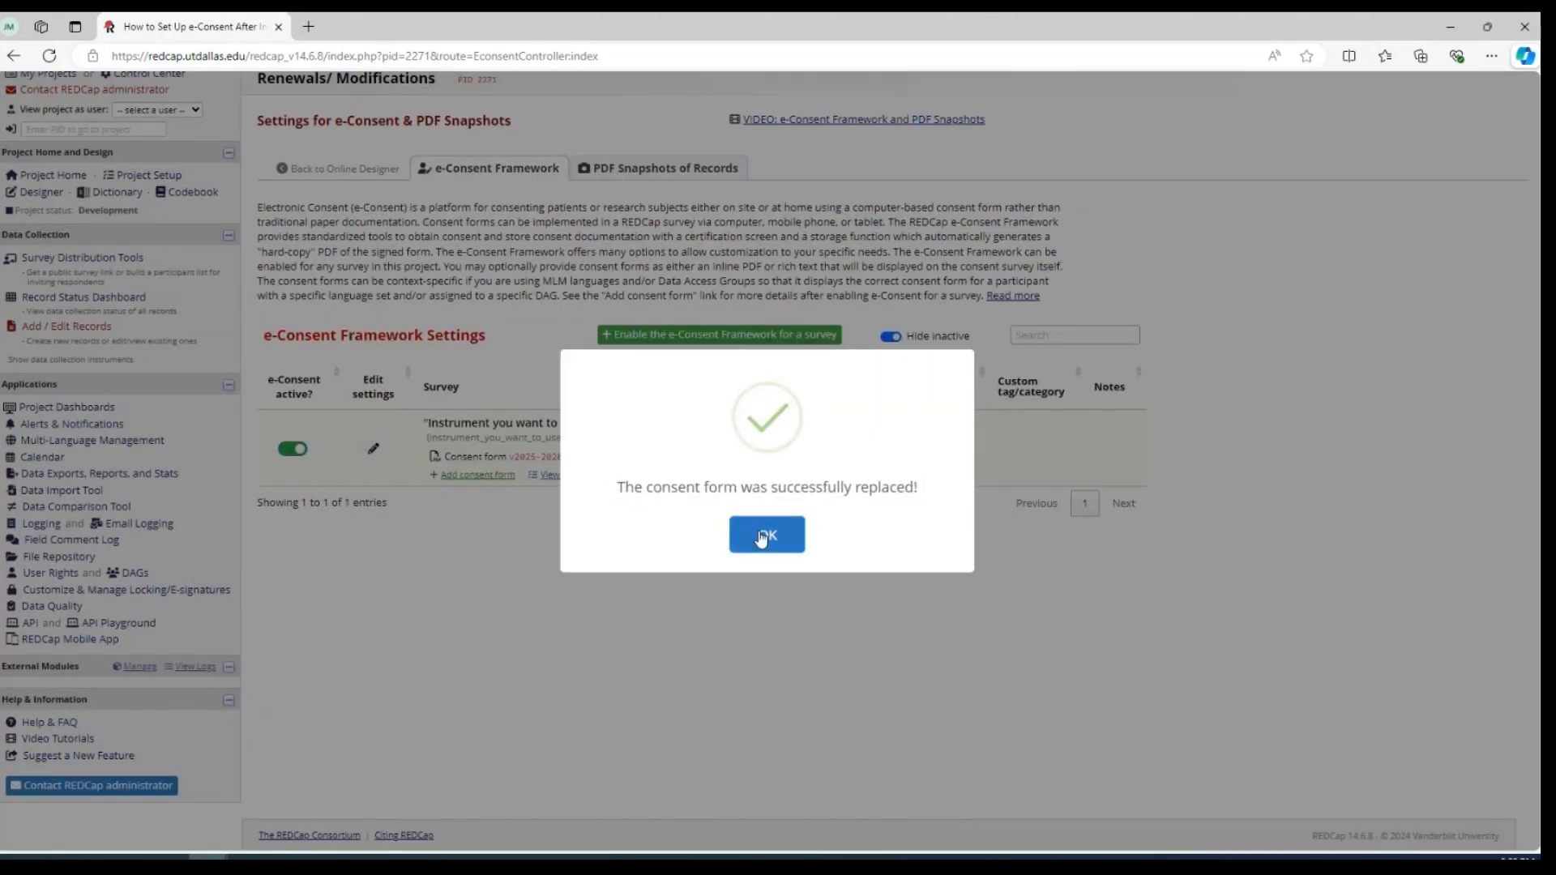
pyautogui.click(763, 535)
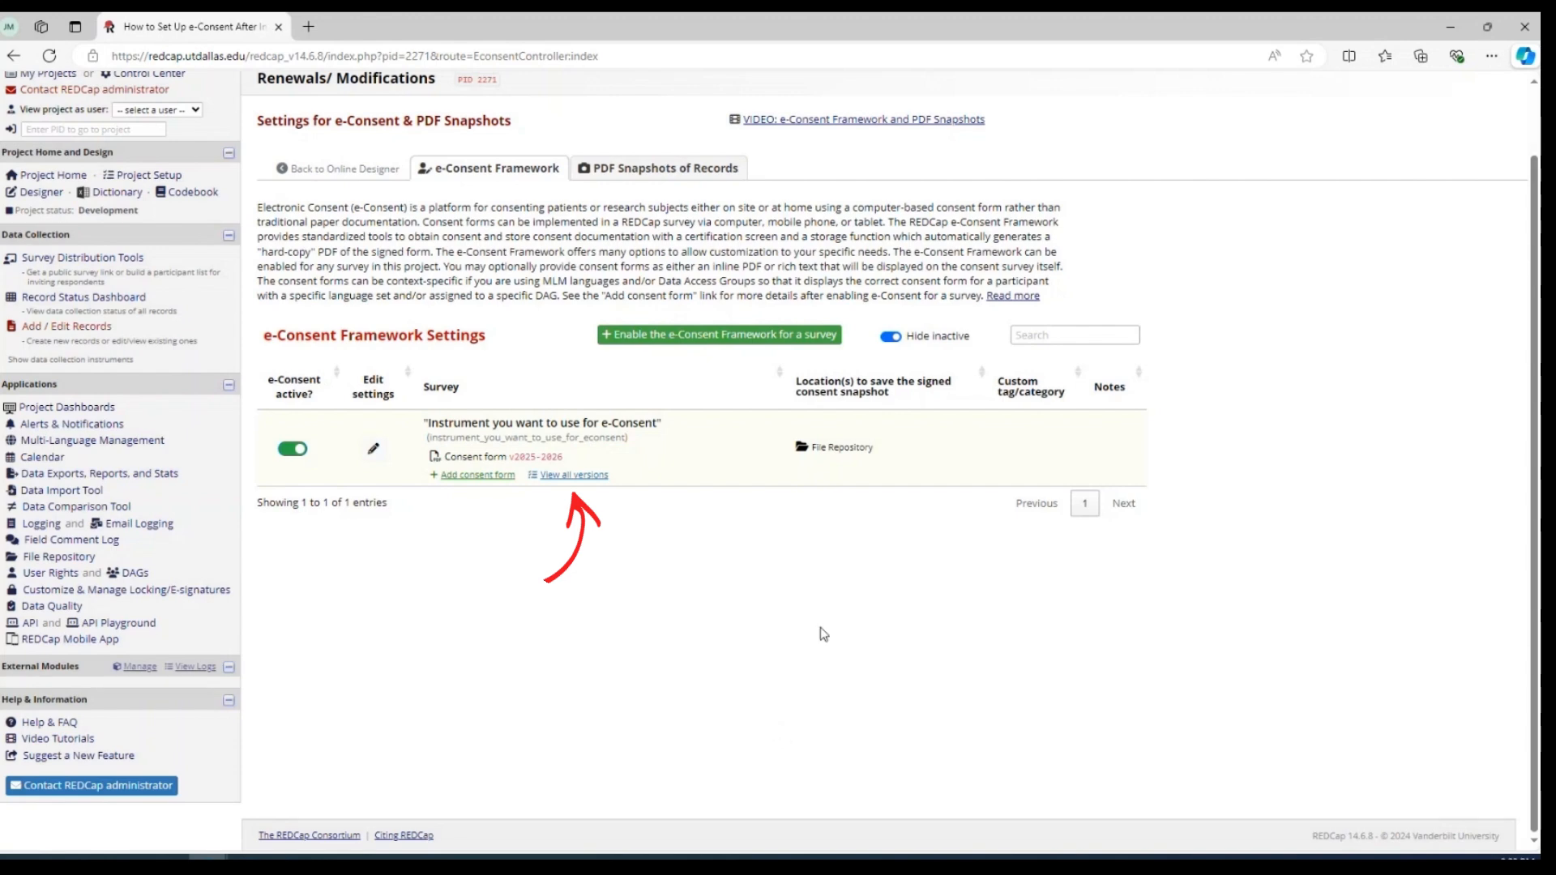
# Review all consent form versions of the survey and view the PDF file of version 2025-2026
pyautogui.click(571, 478)
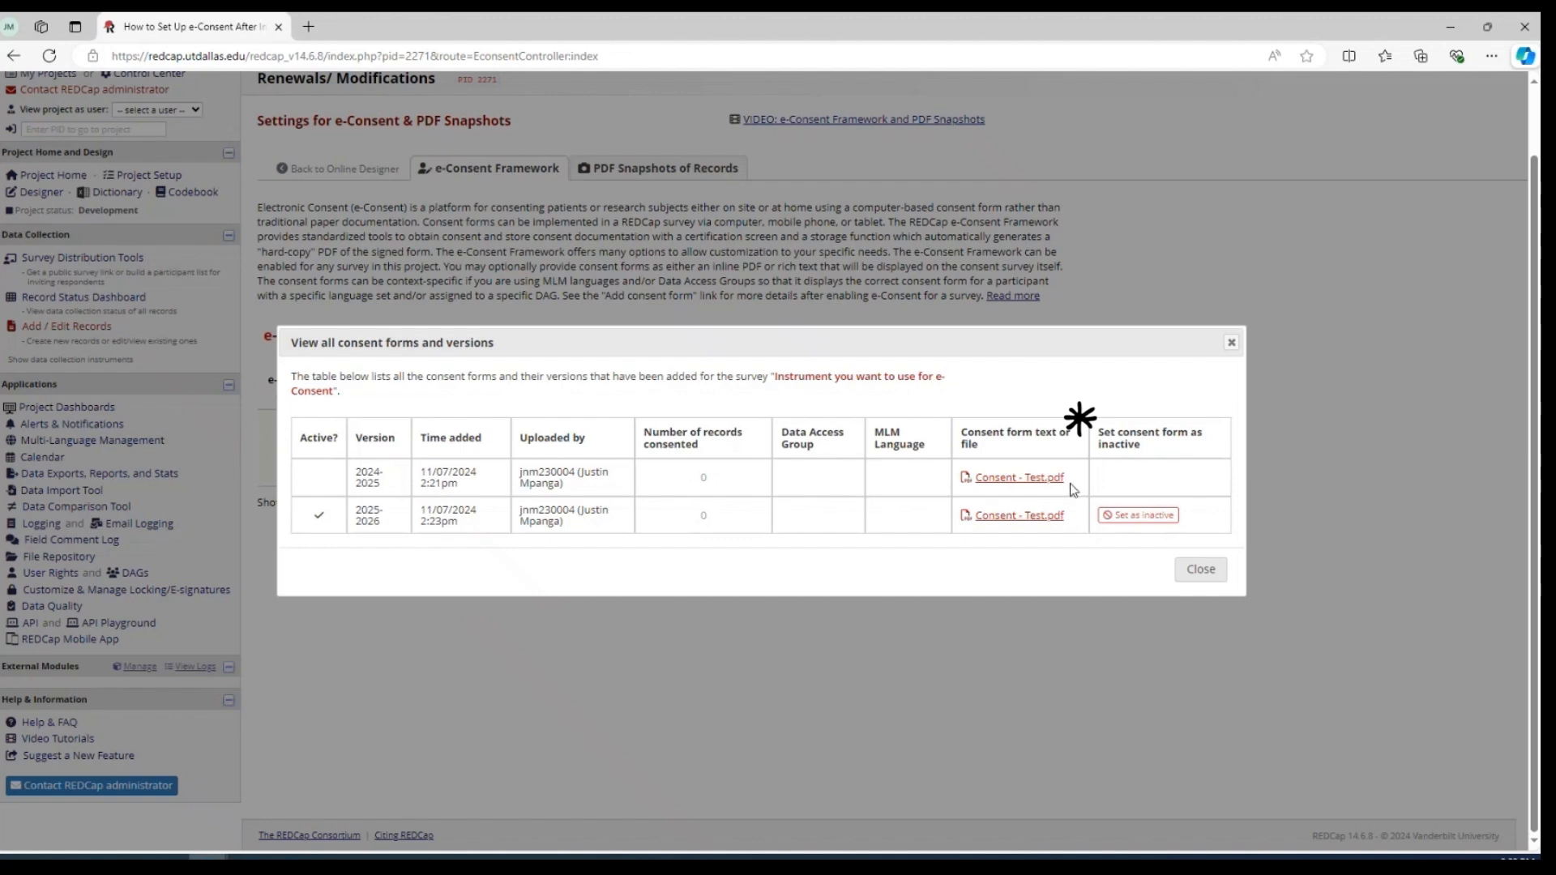
pyautogui.click(1029, 518)
pyautogui.scroll(-5, 972, 408)
pyautogui.scroll(3, 973, 407)
pyautogui.click(1039, 795)
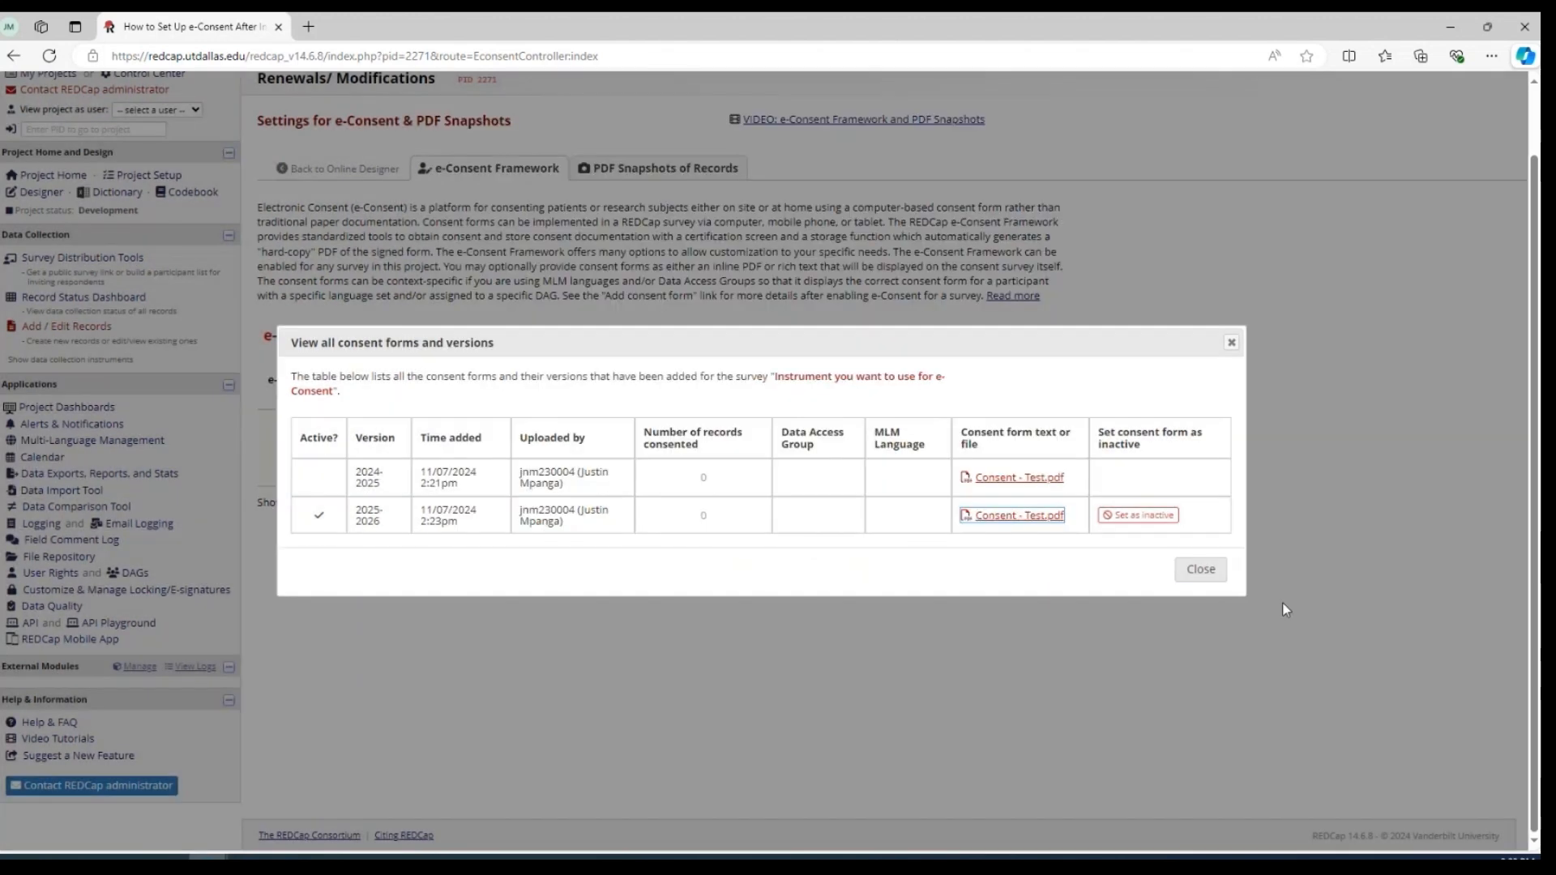
pyautogui.click(1203, 571)
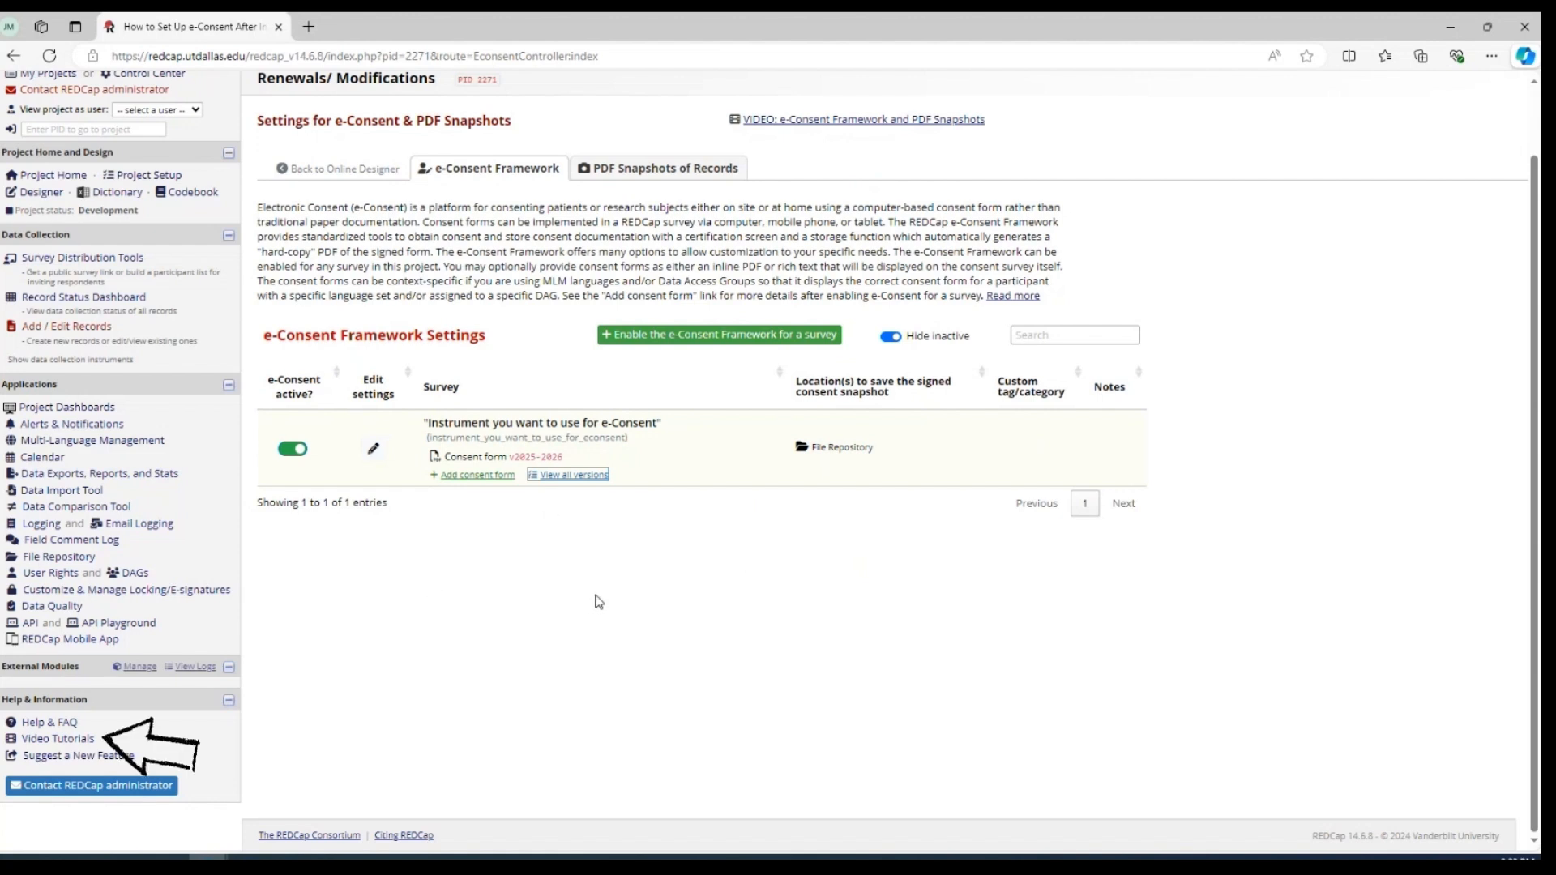
# Open the Full Project Build video tutorial from the REDCap help resources, and close its window
pyautogui.click(81, 740)
pyautogui.scroll(-1, 60, 696)
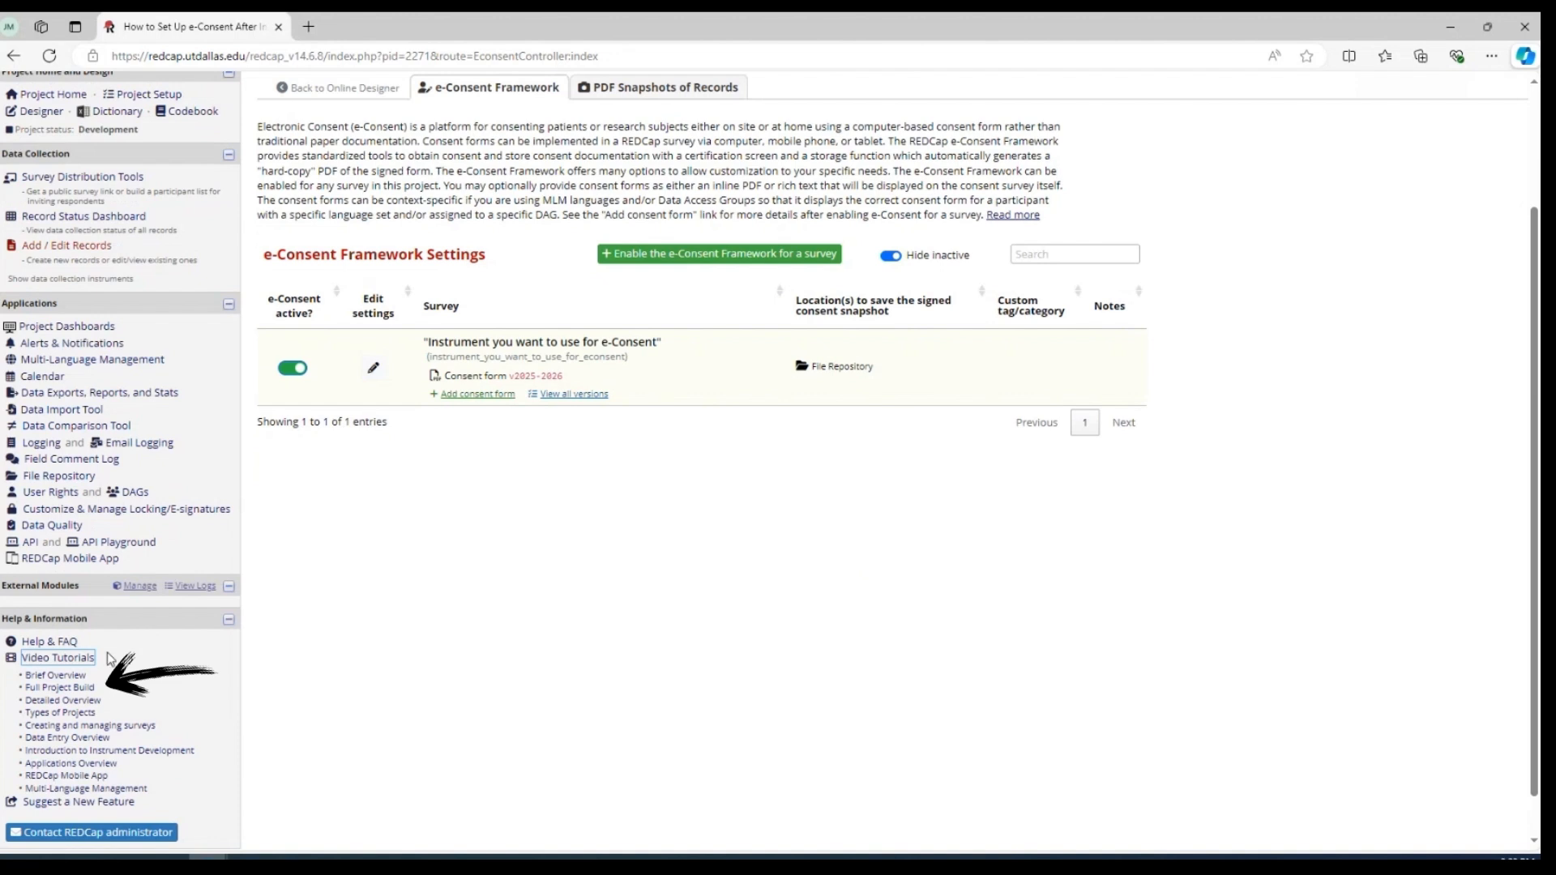
pyautogui.click(59, 687)
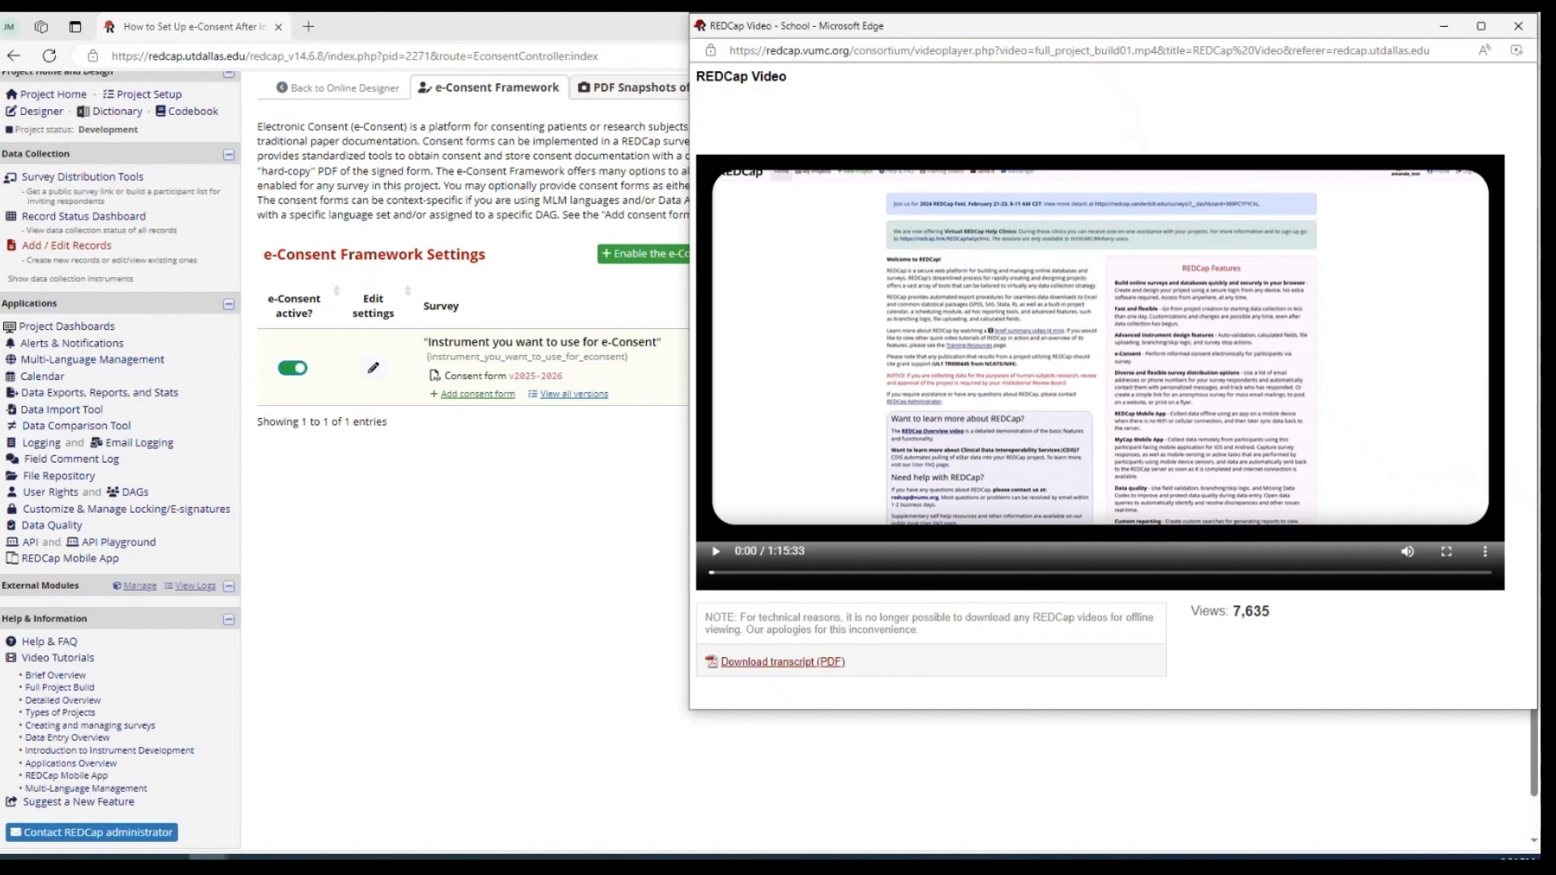
pyautogui.click(1517, 29)
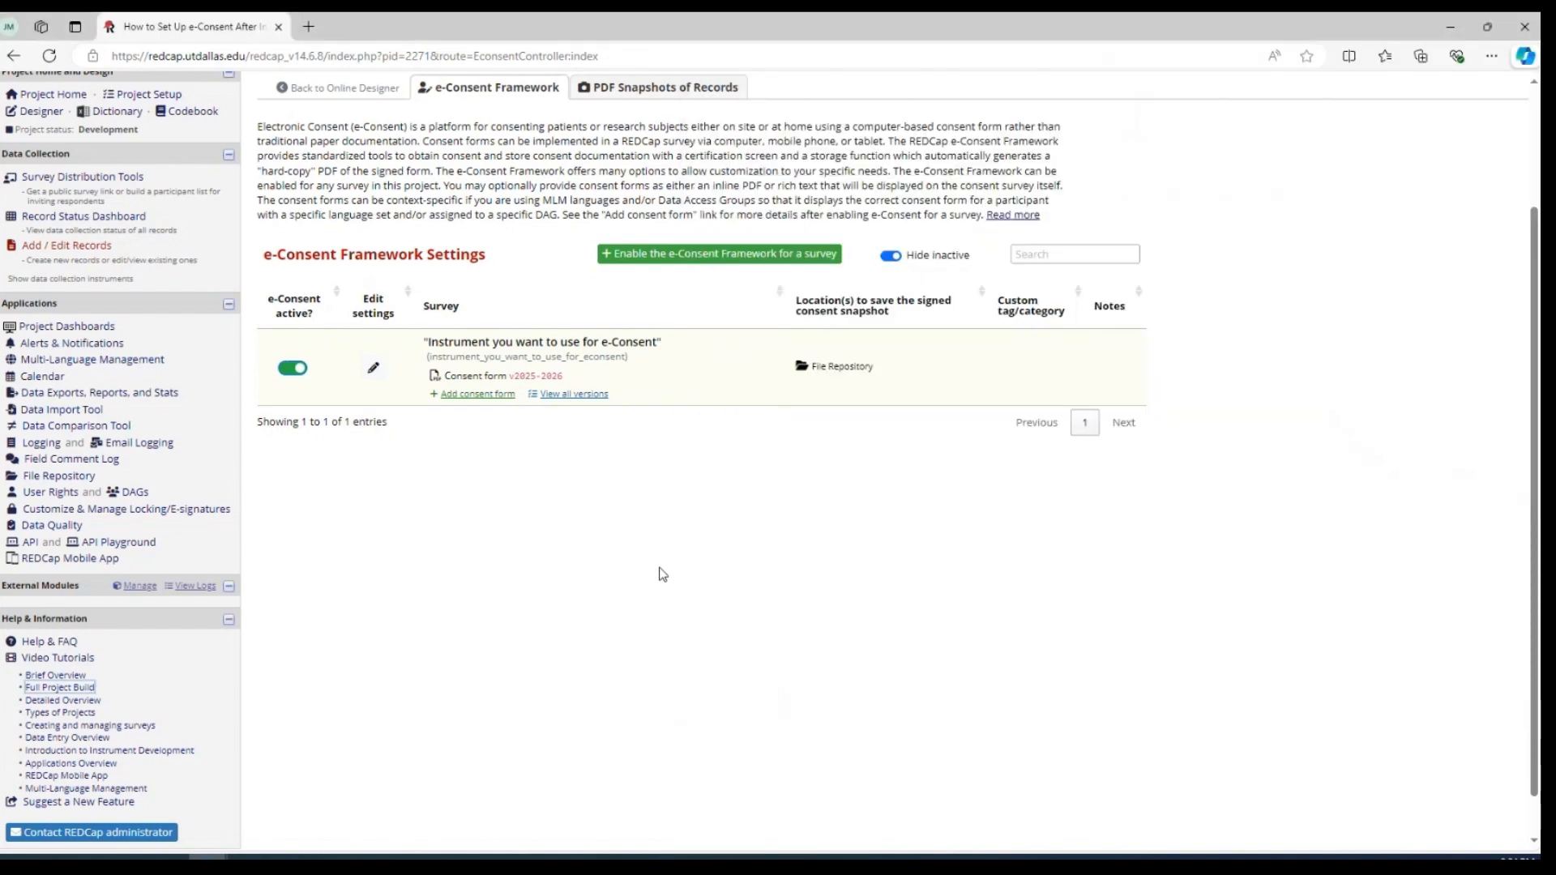